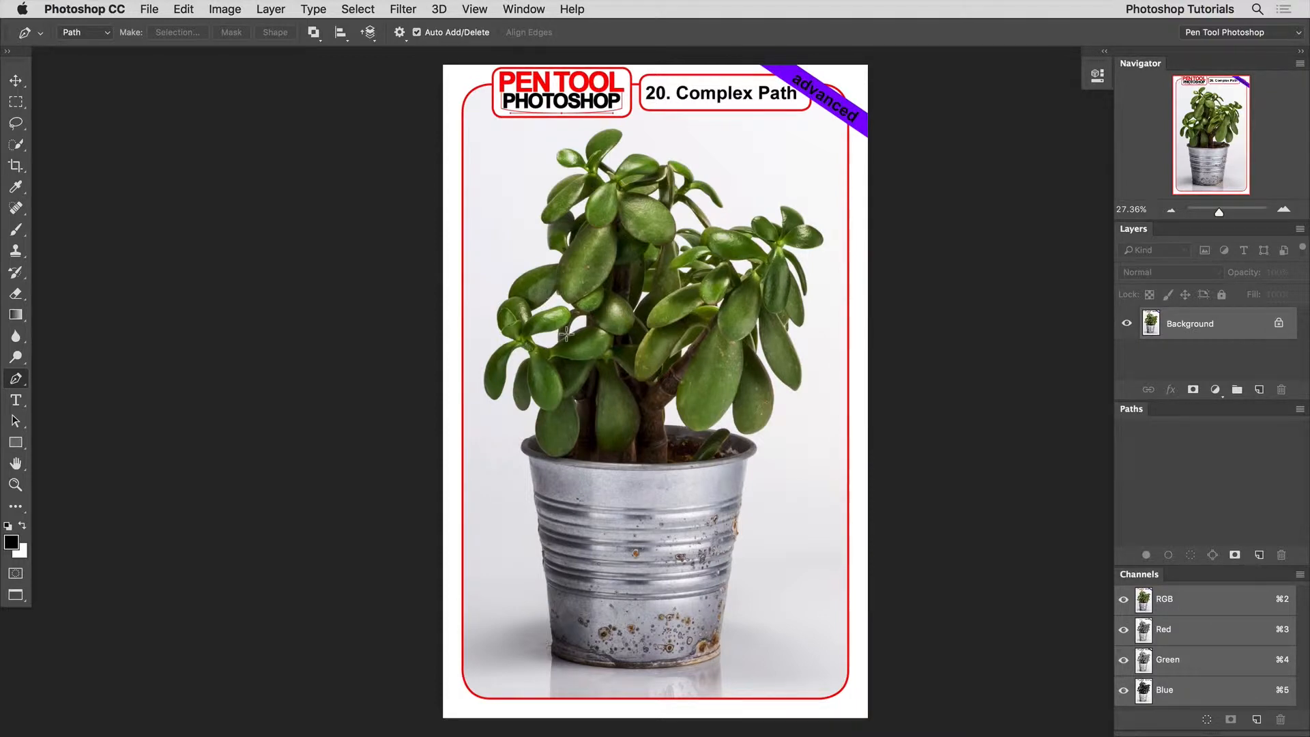
Start a pen path on the lowest-left leaf above the pot rim and trace upward around the small dark hanging leaf
scroll(516, 419, "up", 10)
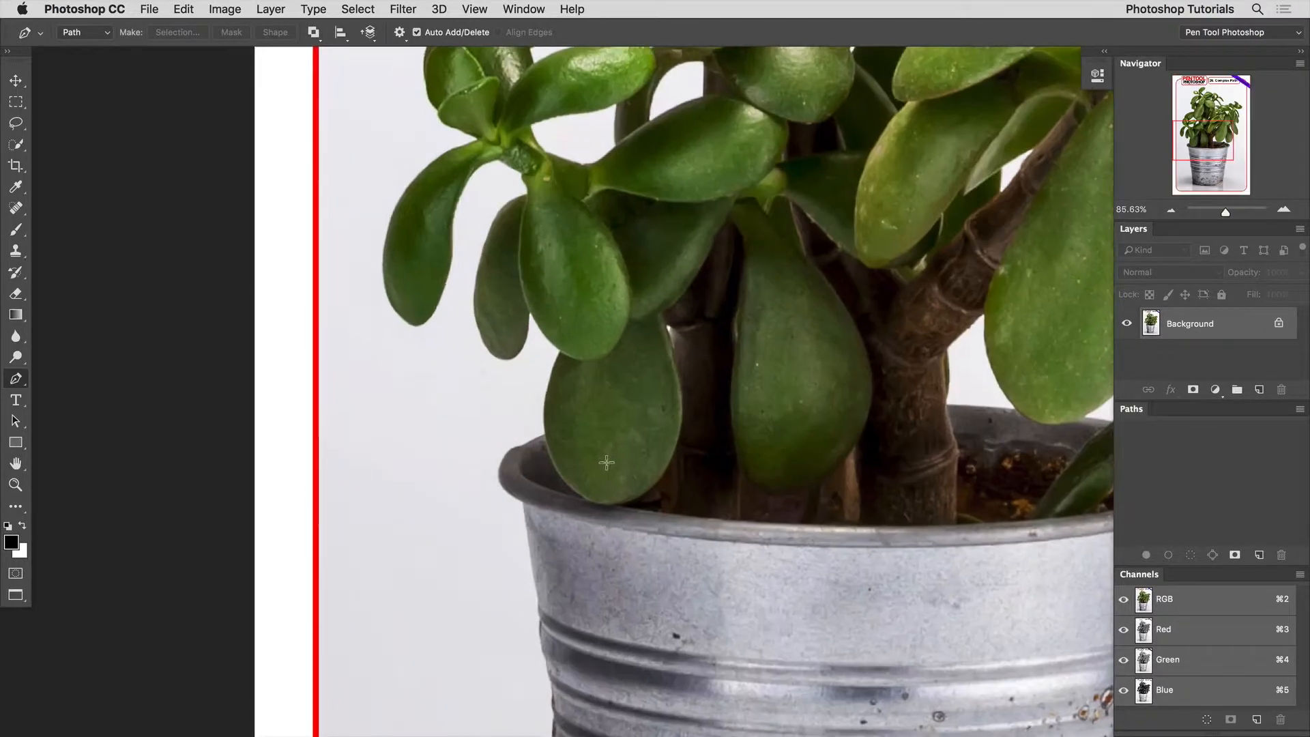
left_click(542, 437)
left_click_drag(587, 247, 534, 292)
left_click_drag(501, 228, 515, 283)
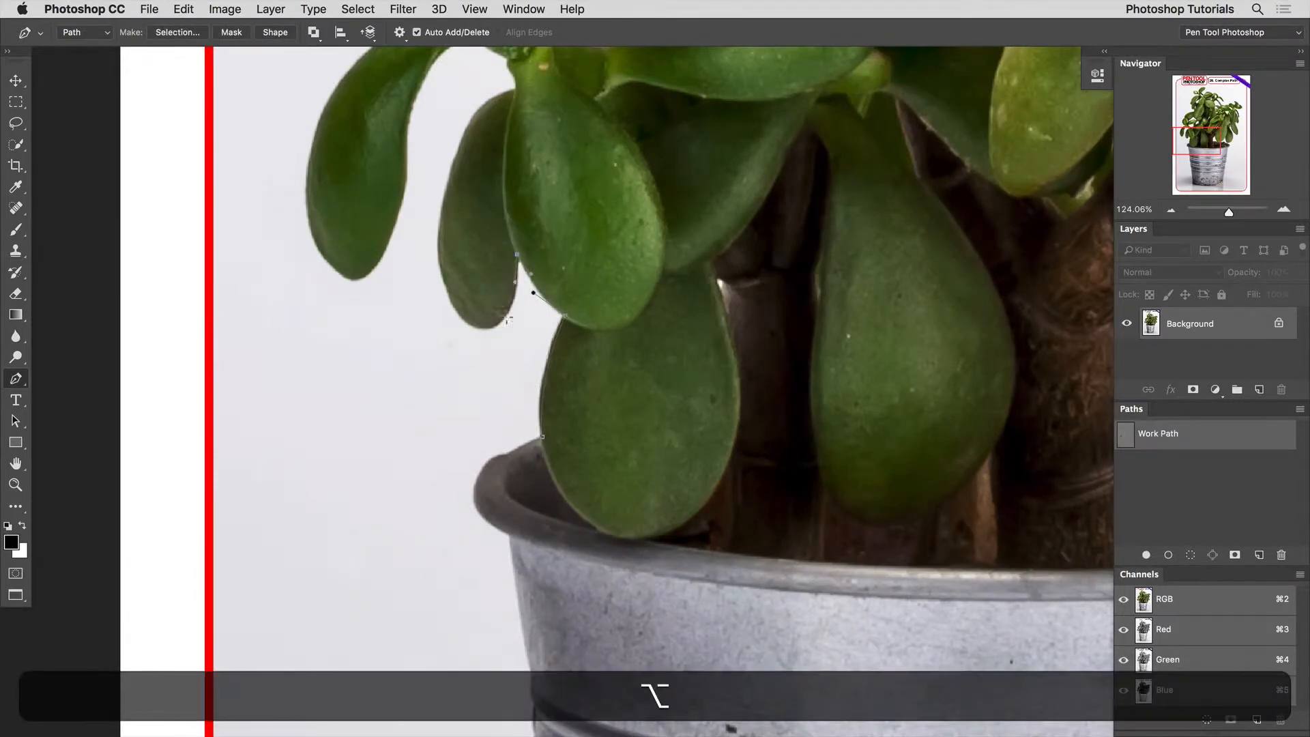
left_click_drag(488, 327, 524, 540)
left_click_drag(518, 383, 554, 321)
left_click(556, 321, "super")
key("alt")
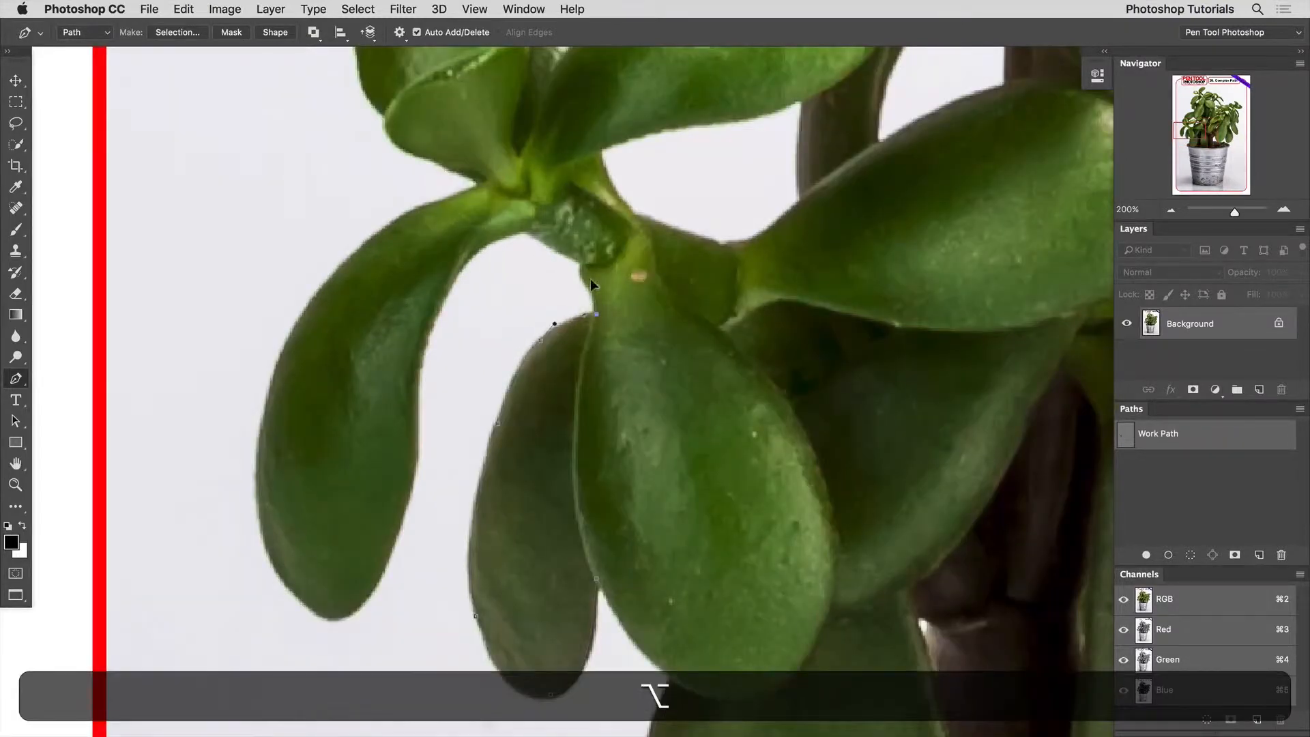
Continue the path around the leftmost drooping leaf, from its inner edge around the tip and back up to the stem
left_click_drag(432, 313, 412, 374)
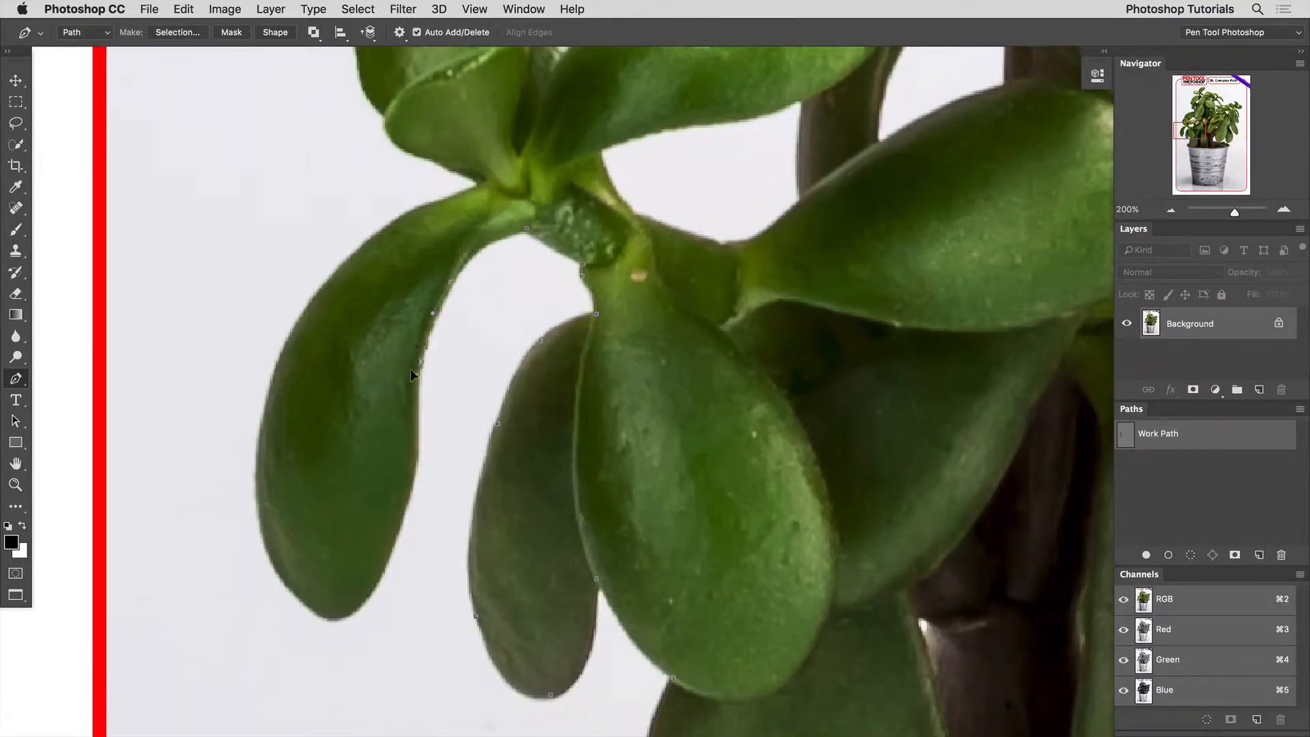
left_click_drag(334, 616, 306, 614)
left_click_drag(258, 428, 266, 381)
left_click_drag(337, 270, 566, 517)
left_click(483, 185)
Trace the outer edge of the small folded leaves and the round leaf behind them on the plant's left side
left_click_drag(503, 486, 486, 479)
left_click_drag(468, 446, 444, 430)
left_click_drag(437, 370, 432, 341)
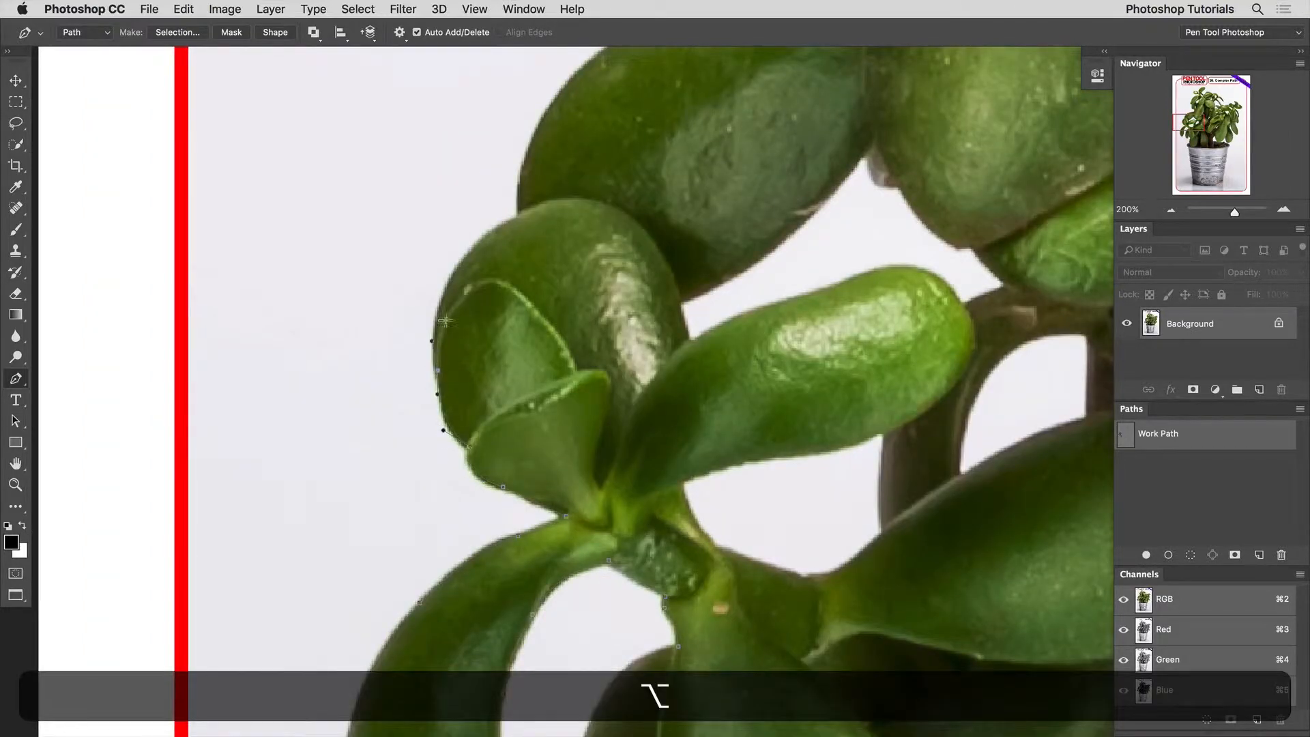
left_click_drag(454, 273, 473, 243)
left_click_drag(534, 207, 517, 183)
Trace the upper edge of the broad left leaf up to the large oval leaf
left_click_drag(543, 159, 428, 414)
left_click_drag(451, 342, 496, 291)
left_click_drag(586, 255, 636, 234)
left_click_drag(760, 210, 527, 251)
End the open outline and save the work path as Path 1
left_click(545, 255, "super")
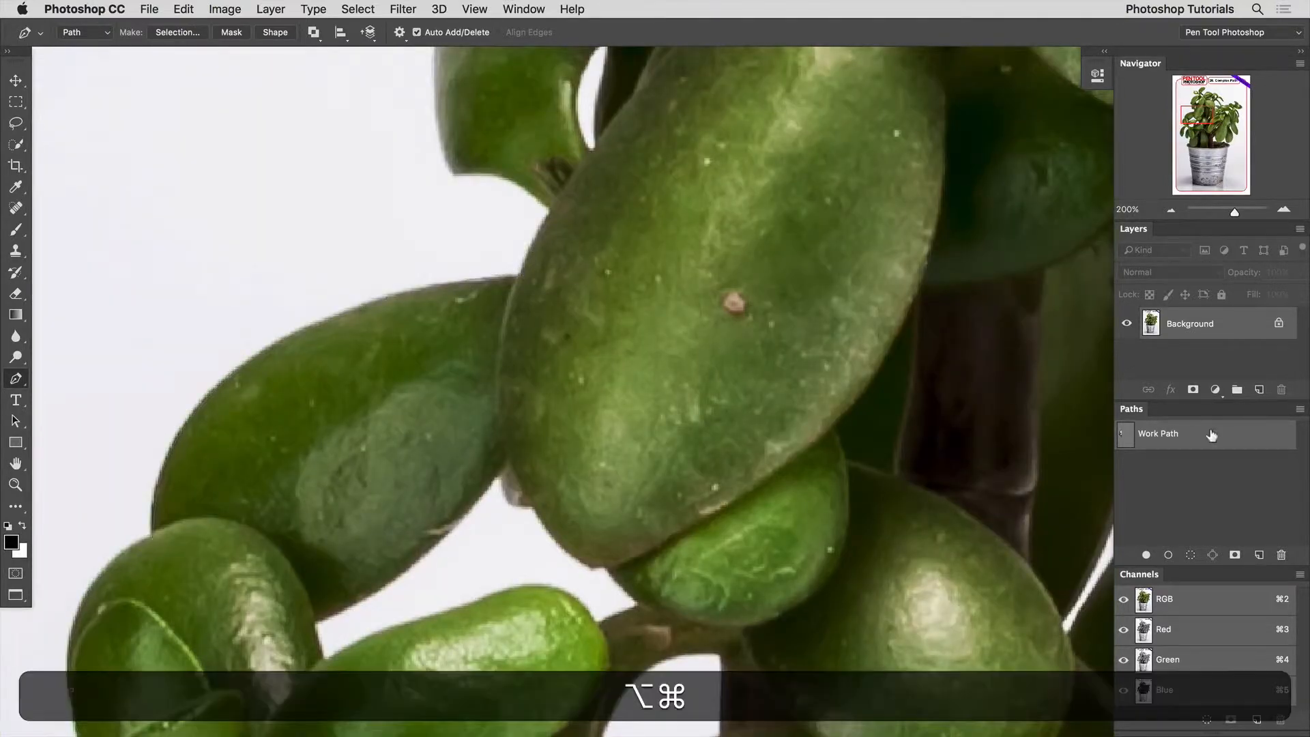
double_click(1211, 435)
key("Return")
Trace a closed subpath around the background gap between the broad left leaf, the large oval leaf and the bright green leaf
left_click_drag(494, 481, 499, 470)
left_click(503, 472)
left_click(510, 504)
left_click(537, 506)
left_click_drag(574, 498, 529, 324)
left_click_drag(534, 382, 457, 411)
left_click(599, 430)
left_click(553, 450)
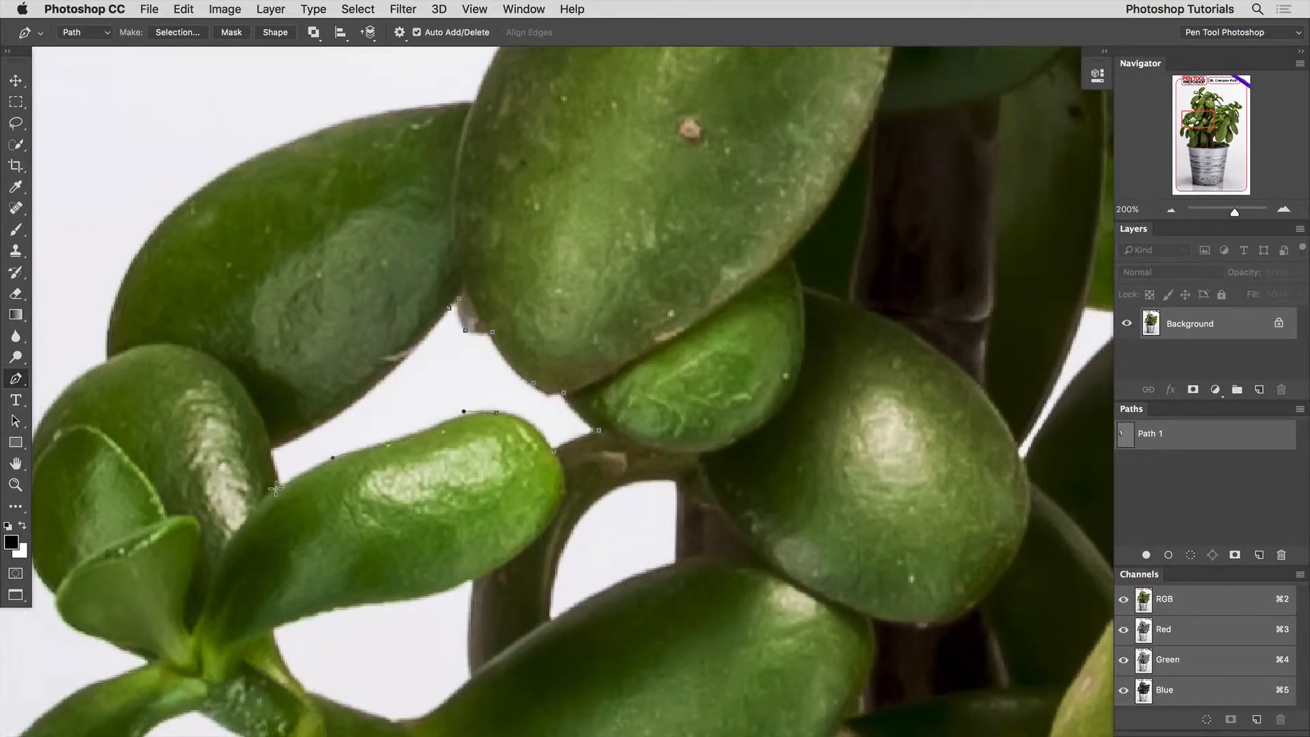
left_click_drag(276, 488, 328, 419)
left_click_drag(449, 308, 468, 269)
Trace a closed subpath around the small background gap inside the curved stem
left_click(679, 479)
left_click_drag(678, 565, 631, 569)
left_click_drag(550, 583, 555, 560)
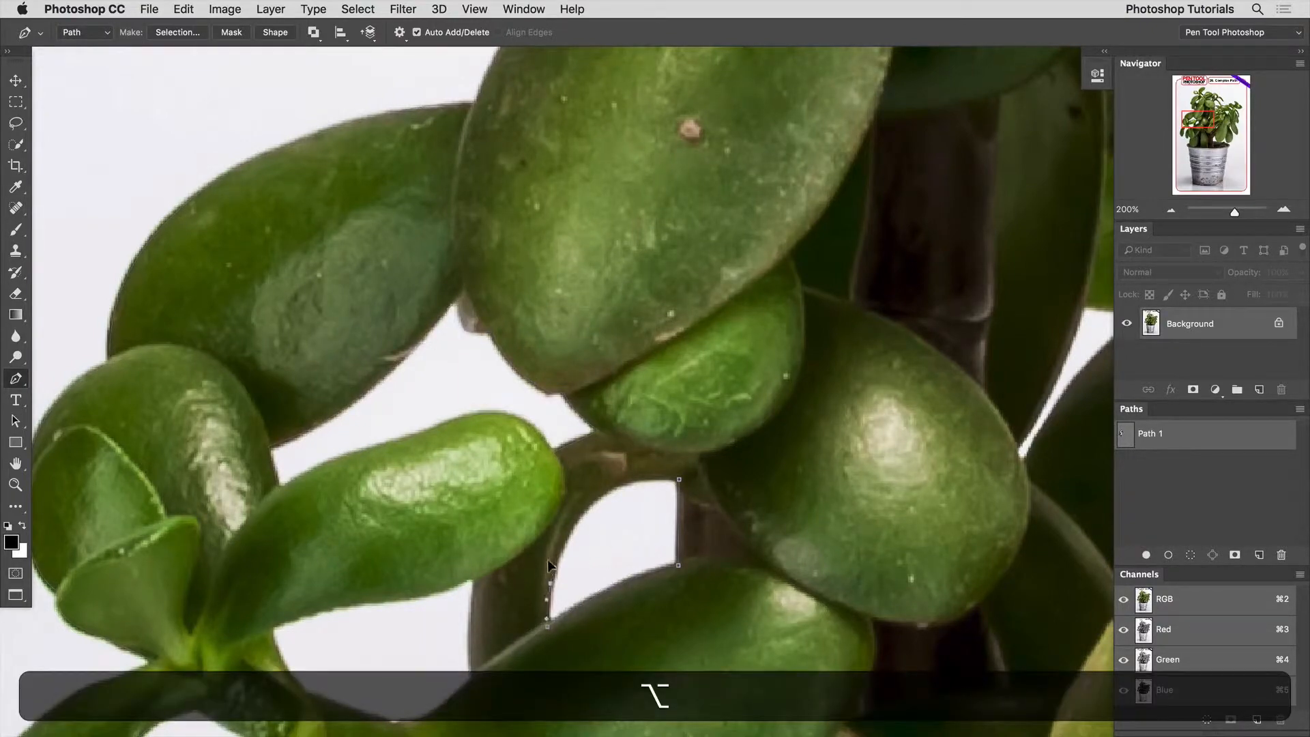
left_click_drag(588, 505, 613, 481)
left_click(677, 479)
Trace a closed subpath around the background gap below the bright green leaf, left of the curved stem
scroll(706, 480, "down", 3)
scroll(706, 480, "left", 2)
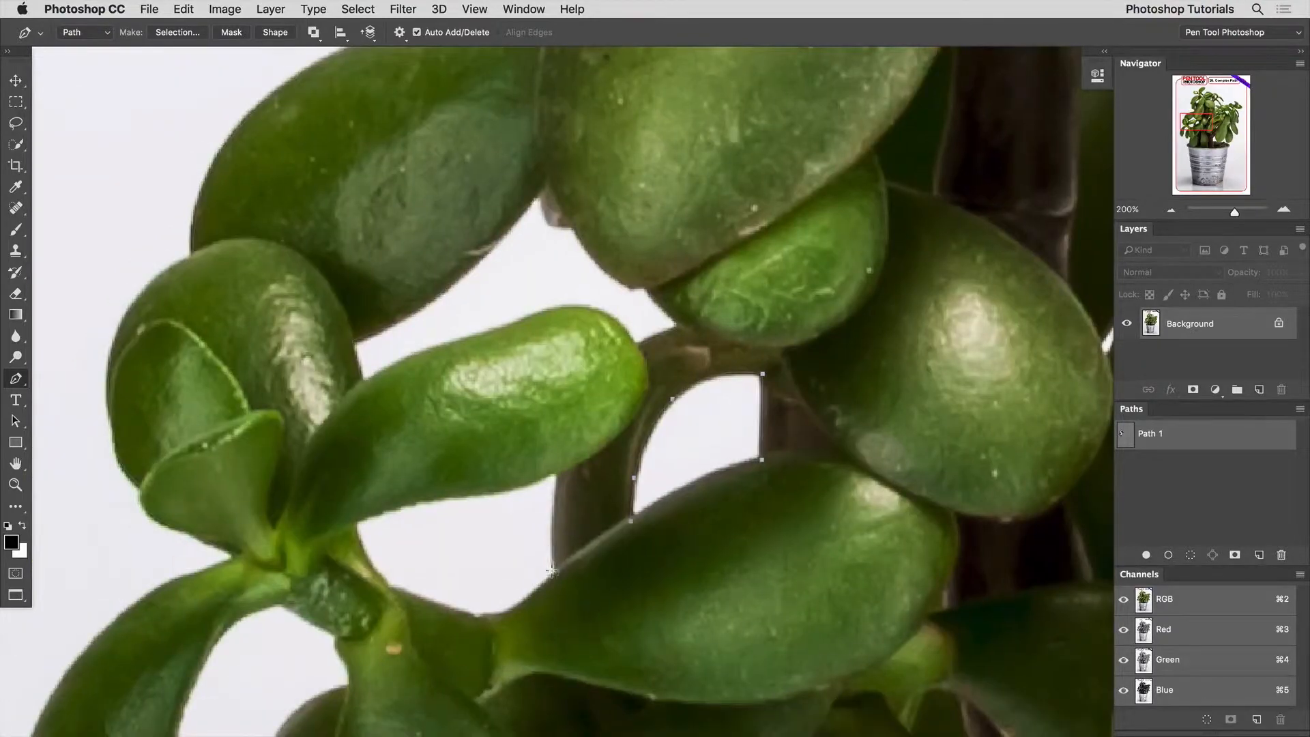
left_click(472, 616)
left_click_drag(416, 598, 397, 587)
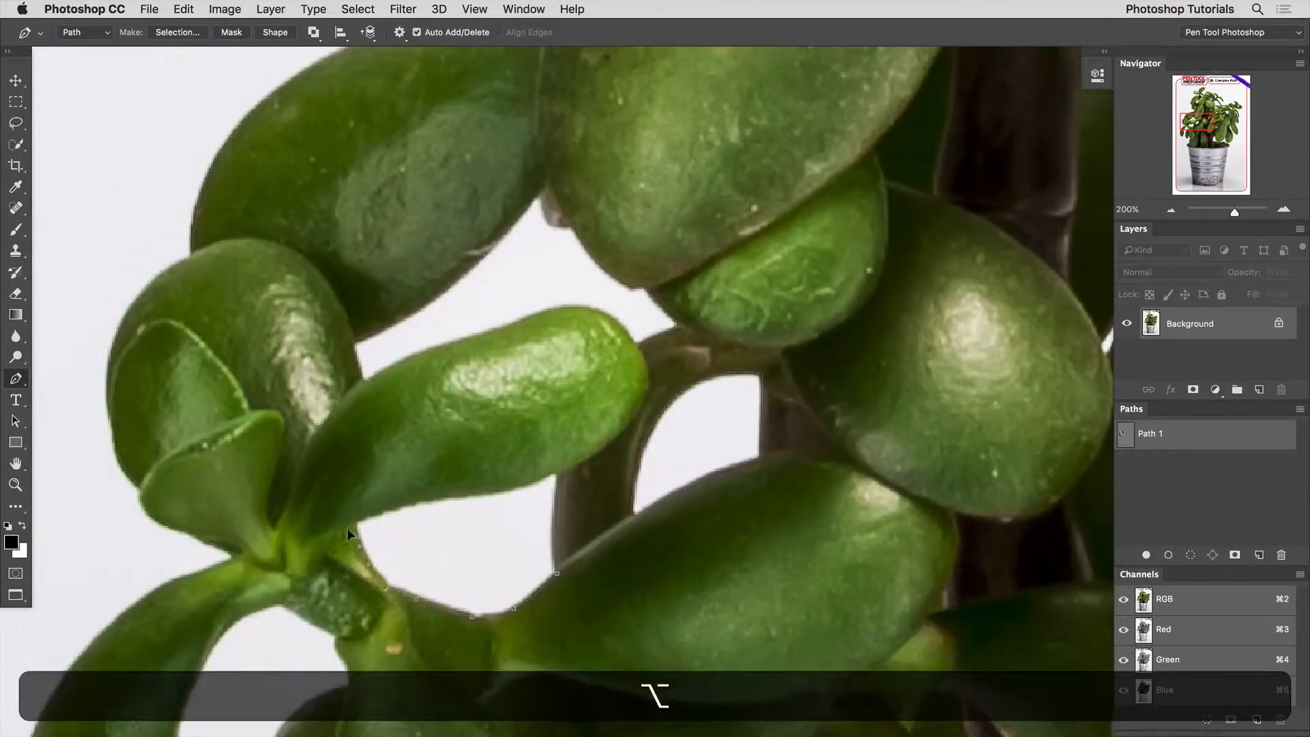
left_click_drag(354, 520, 422, 497)
left_click_drag(559, 469, 553, 494)
left_click_drag(556, 573, 564, 603)
left_click_drag(385, 544, 413, 711)
Continue the outer outline from the broad left leaf around the curled leaf and the tip of the long leaf above it
scroll(545, 267, "up", 10)
scroll(545, 267, "right", 4)
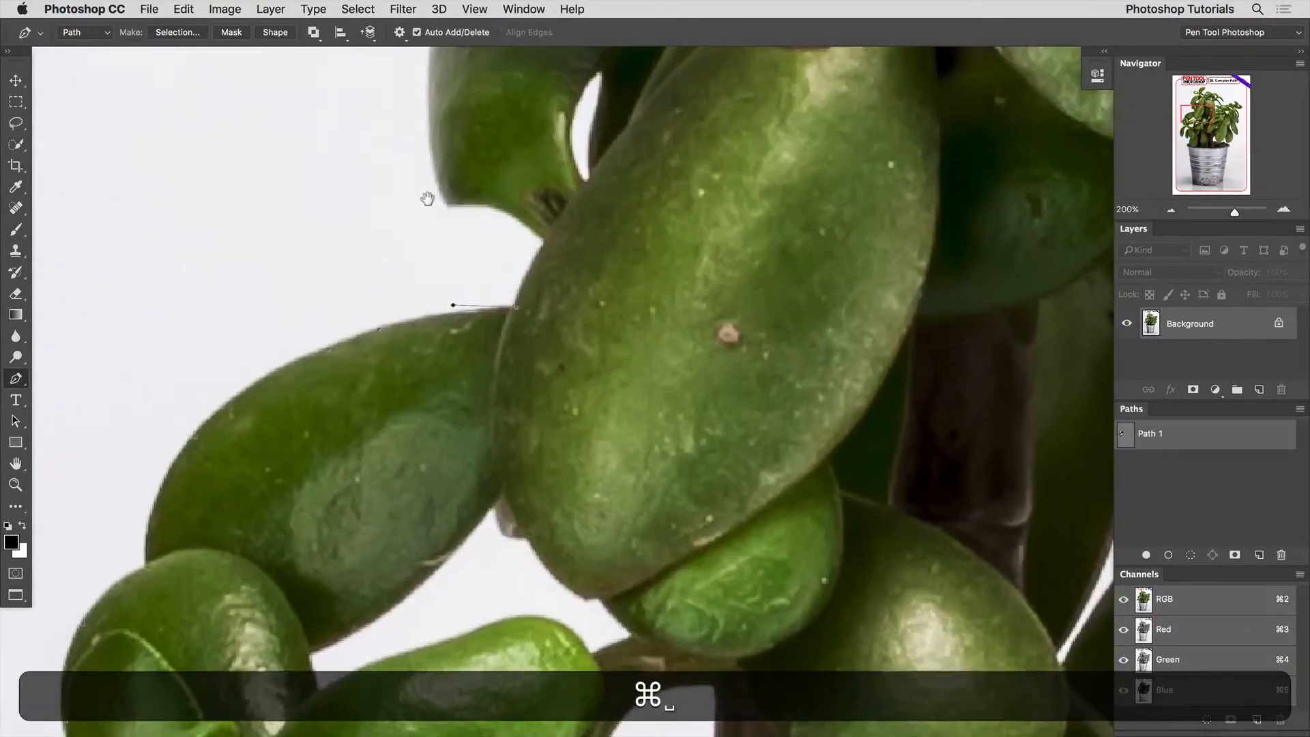
left_click_drag(472, 484, 384, 447)
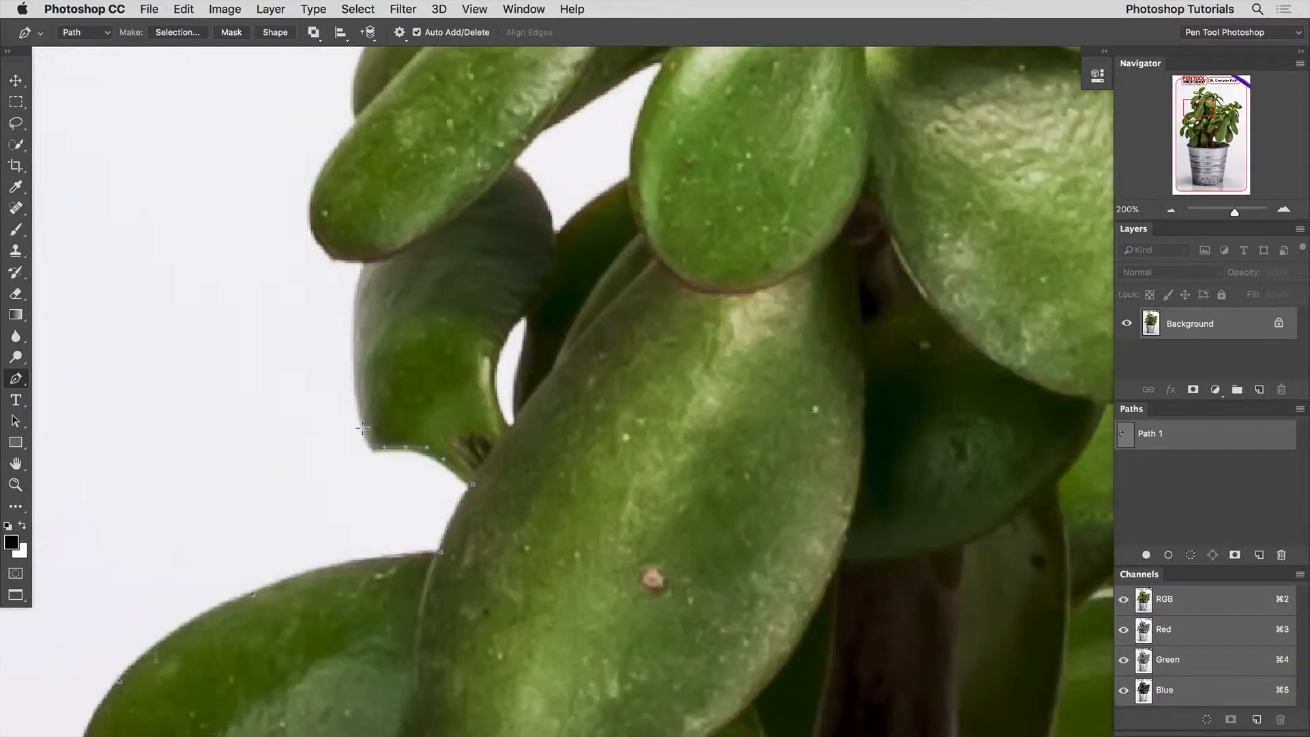
left_click_drag(355, 327, 316, 233)
left_click(369, 259, "alt")
left_click_drag(317, 179, 331, 152)
left_click(359, 109, "super")
Trace a closed subpath around the narrow gap between the curled leaf and the large oval leaf
left_click(529, 309)
left_click_drag(516, 423, 511, 452)
left_click(515, 422, "alt")
left_click(509, 431)
Trace a closed subpath around the background gap between the long upper-left leaf, the curled leaf and the hanging oval leaf
left_click_drag(494, 399, 449, 605)
left_click(462, 568)
left_click_drag(455, 522, 444, 498)
left_click_drag(421, 483, 453, 444)
left_click(422, 483, "alt")
left_click_drag(541, 392, 591, 367)
left_click(579, 372, "alt")
left_click(568, 391)
left_click_drag(543, 498, 546, 567)
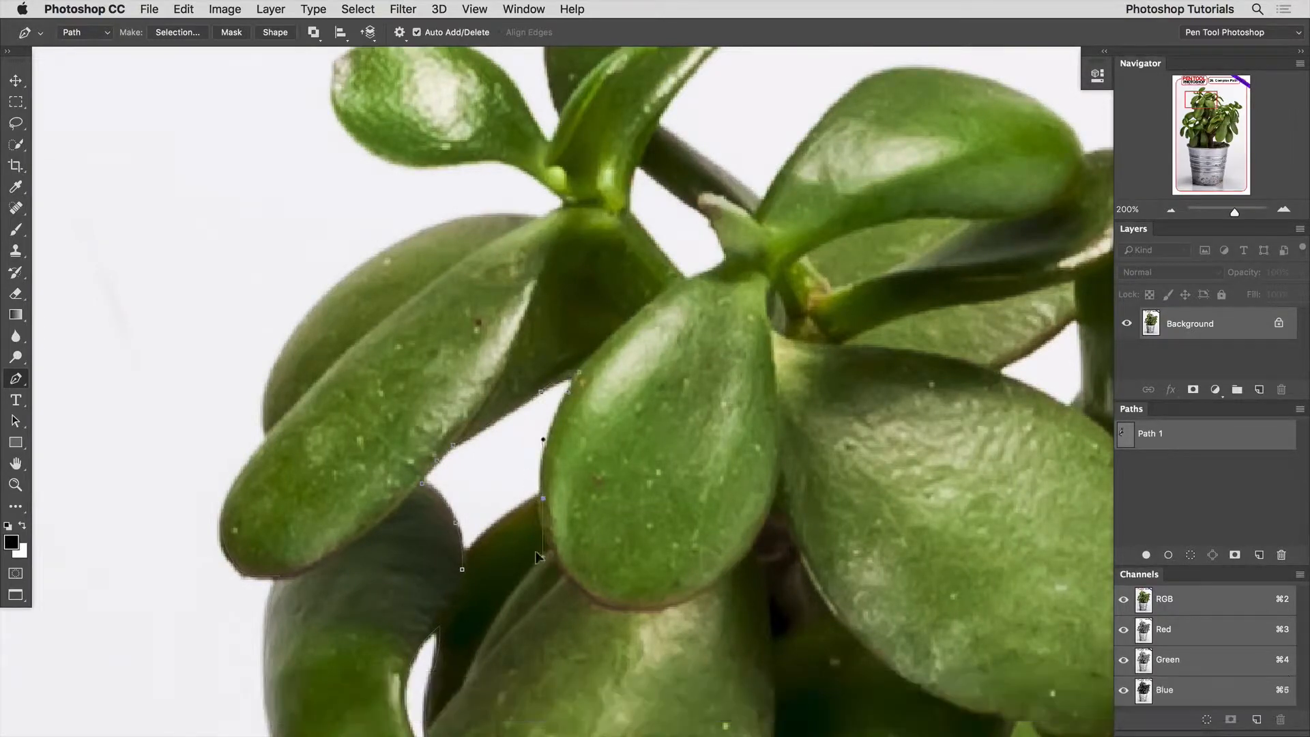
left_click(543, 498, "alt")
left_click_drag(462, 568, 439, 614)
Resume the outer outline and trace the overlapping upper-left leaves up to the stem of the top cluster
left_click(268, 439, "super")
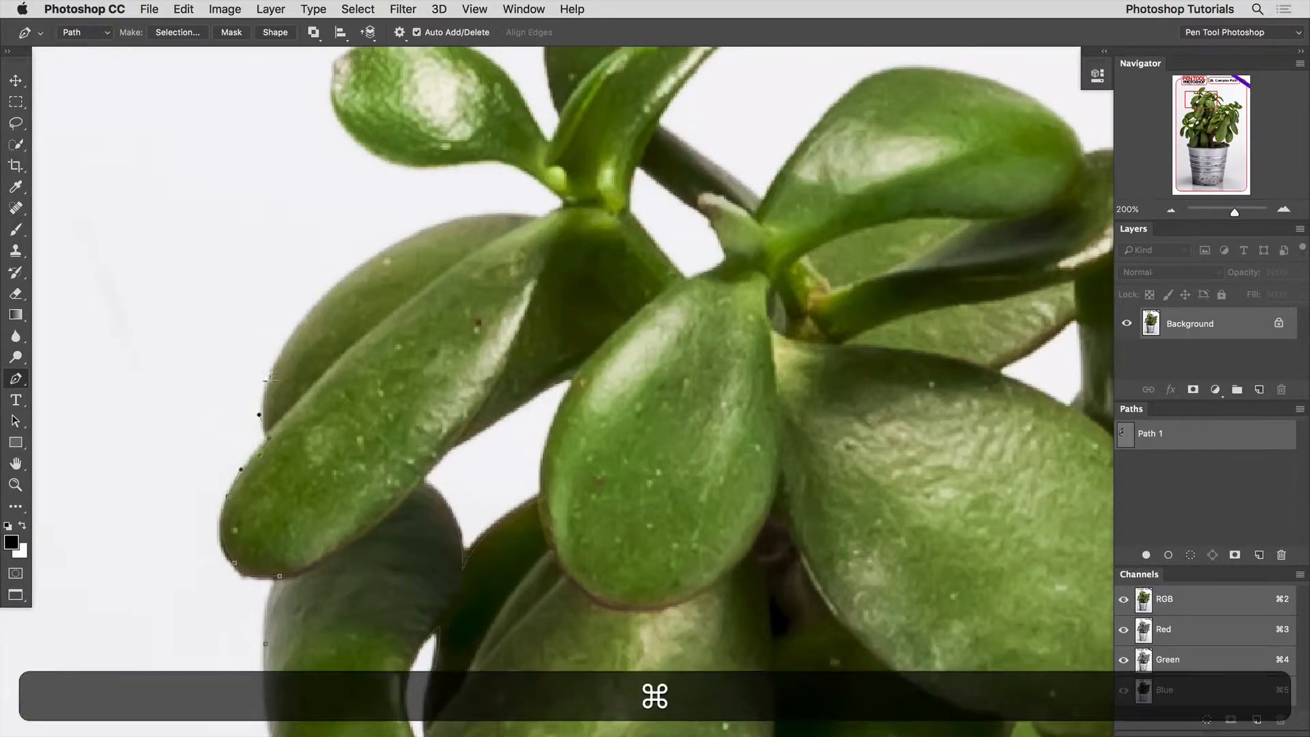
left_click_drag(283, 351, 296, 324)
left_click_drag(389, 239, 361, 349)
left_click_drag(448, 346, 510, 468)
left_click(475, 334)
Trace the outline around the small glossy leaf on the left of the top cluster
left_click_drag(453, 455, 410, 455)
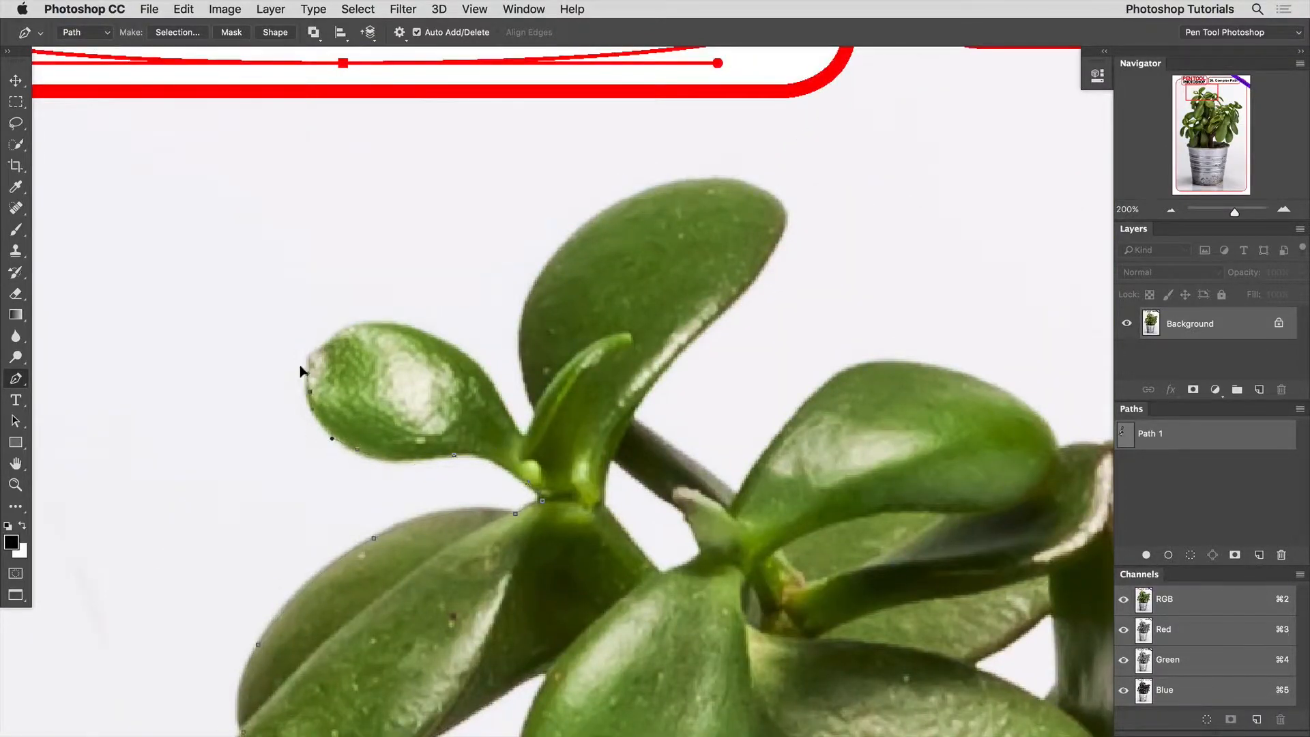
left_click_drag(312, 362, 315, 355)
left_click_drag(327, 347, 433, 333)
left_click_drag(483, 373, 496, 388)
Trace the tall top leaf and the stem below it to the base of the next rounded leaf, ending the outline there
left_click(526, 307)
left_click_drag(628, 199, 781, 240)
left_click_drag(734, 493, 762, 452)
left_click(758, 451, "super")
Trace the background gap between the top cluster's stems and the small pointed bud
left_click(683, 509)
left_click_drag(696, 536, 329, 423)
left_click(614, 461)
left_click(752, 509, "super")
Trace the small background gap above the large textured leaf, left of the vertical leaf
left_click(542, 576)
left_click_drag(579, 556, 626, 520)
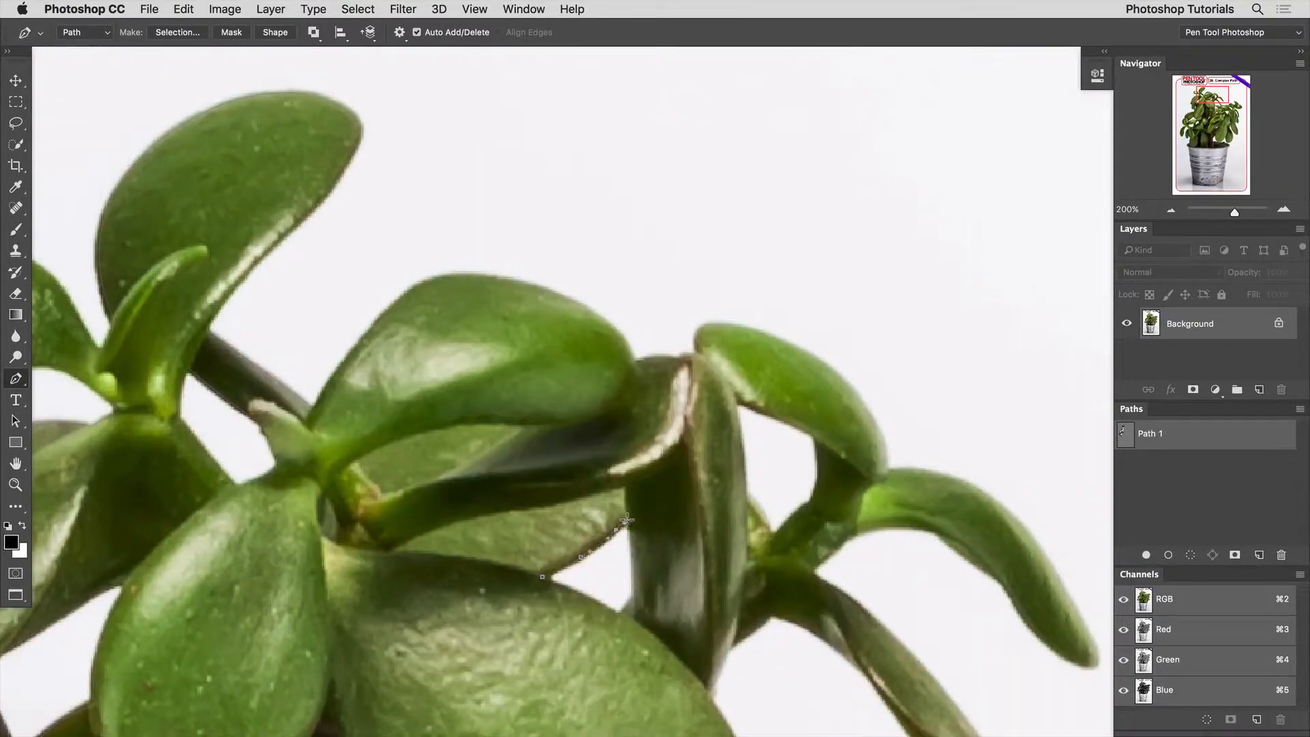
left_click(517, 551, "super")
Trace the background gap between the vertical leaf and the underside of the arched leaf
left_click(748, 494)
left_click_drag(734, 402, 749, 402)
left_click(816, 436)
left_click_drag(814, 494, 806, 508)
left_click_drag(787, 523, 780, 530)
Resume the outer outline and trace over the rounded leaf and along the top of the arched leaf
left_click(313, 404, "alt+super")
left_click_drag(572, 301, 588, 309)
left_click_drag(634, 365, 736, 325)
left_click(698, 353)
left_click_drag(814, 383, 180, 280)
Continue the outline along the drooping leaf's upper edge and around its tip
left_click_drag(200, 353, 195, 372)
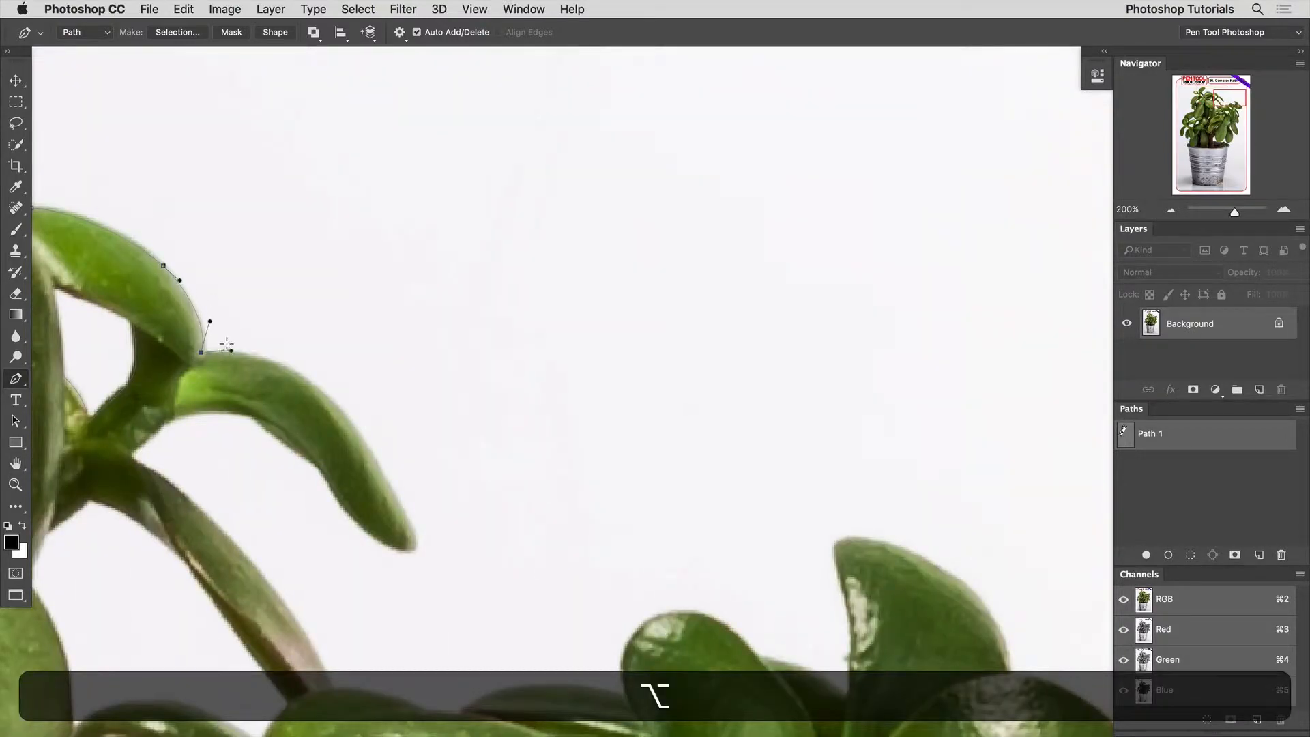
left_click(201, 352, "alt")
left_click_drag(317, 388, 356, 419)
left_click_drag(383, 476, 717, 532)
key("super+z")
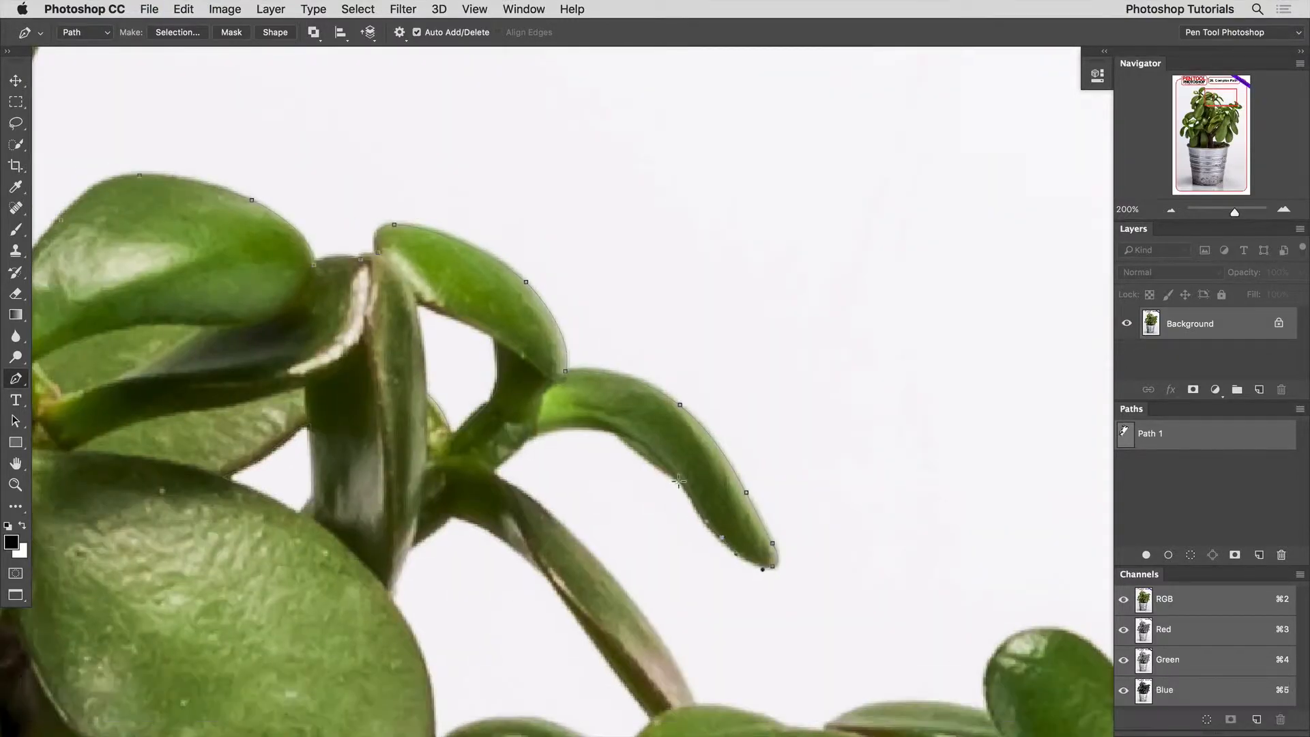
Trace the drooping leaf's underside and the diagonal leaf's upper edge down to the rounded leaf on the right
left_click_drag(536, 427, 665, 281)
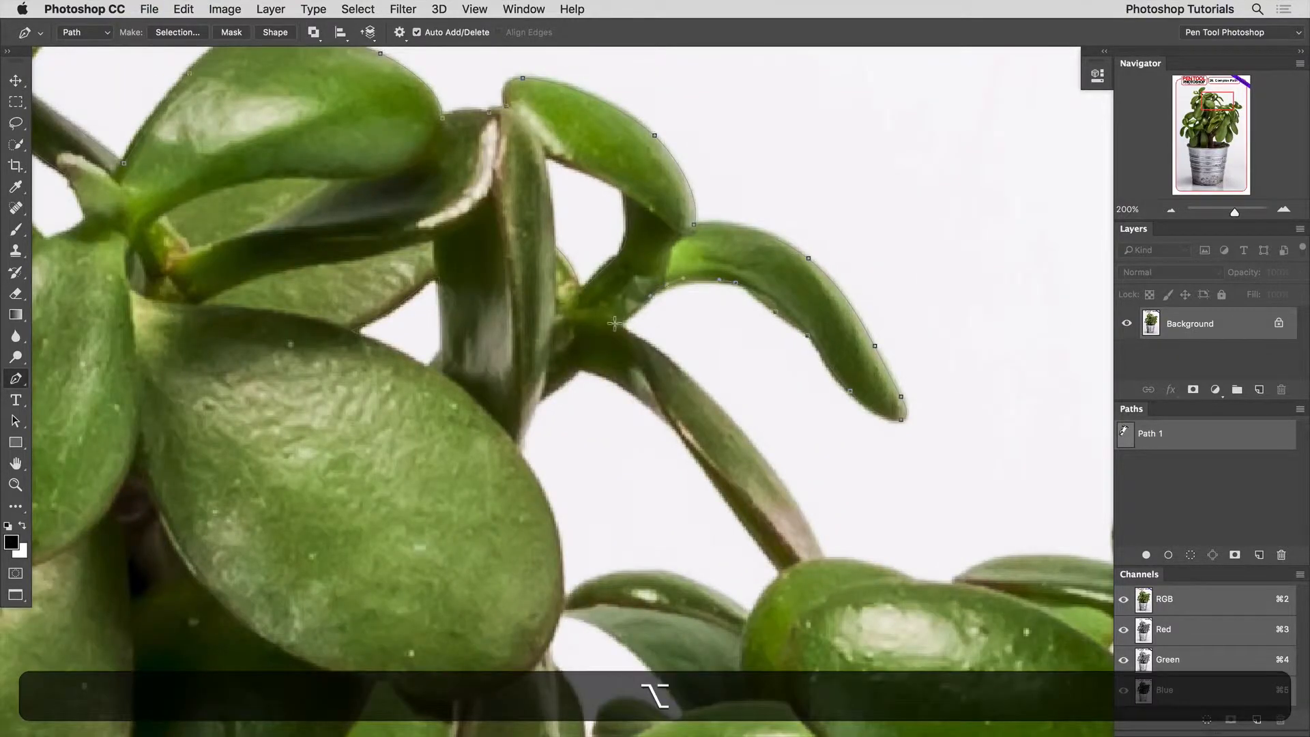
left_click_drag(702, 390, 723, 409)
left_click_drag(823, 559, 855, 559)
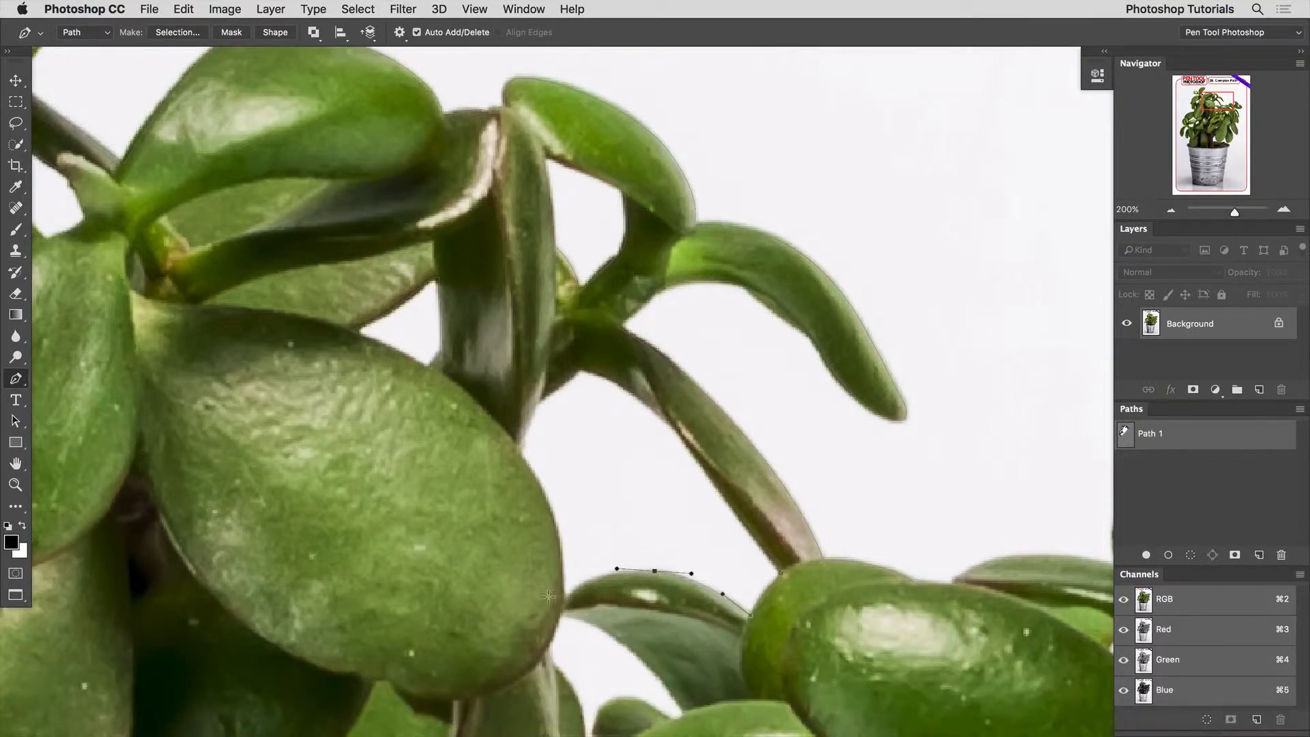
Trace a closed subpath around the background area between the large textured leaf, the diagonal leaf and the leaves below
left_click_drag(538, 627, 565, 578)
left_click_drag(517, 451, 550, 381)
left_click_drag(579, 370, 585, 356)
left_click(616, 383)
left_click(677, 429)
left_click(781, 571)
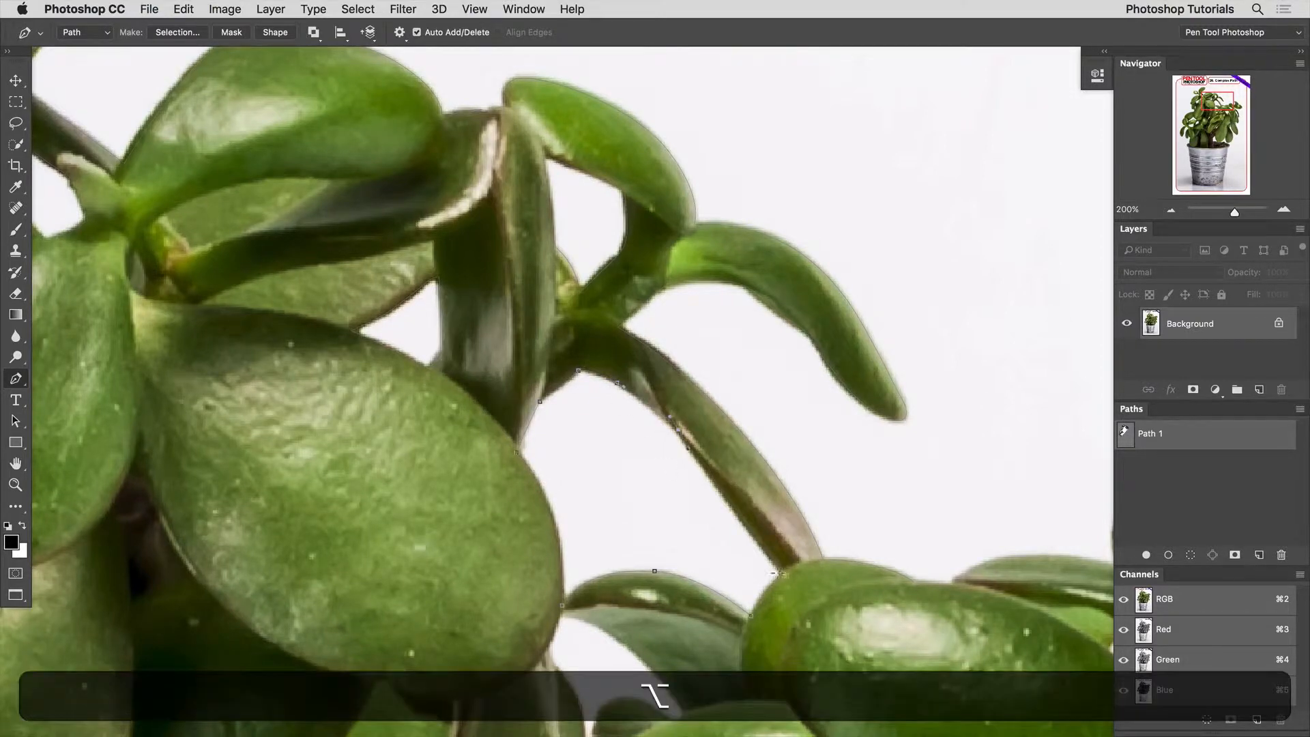
Trace a closed subpath around the gap beneath the dark arched leaf, beside the large textured leaf
scroll(812, 620, "down", 5)
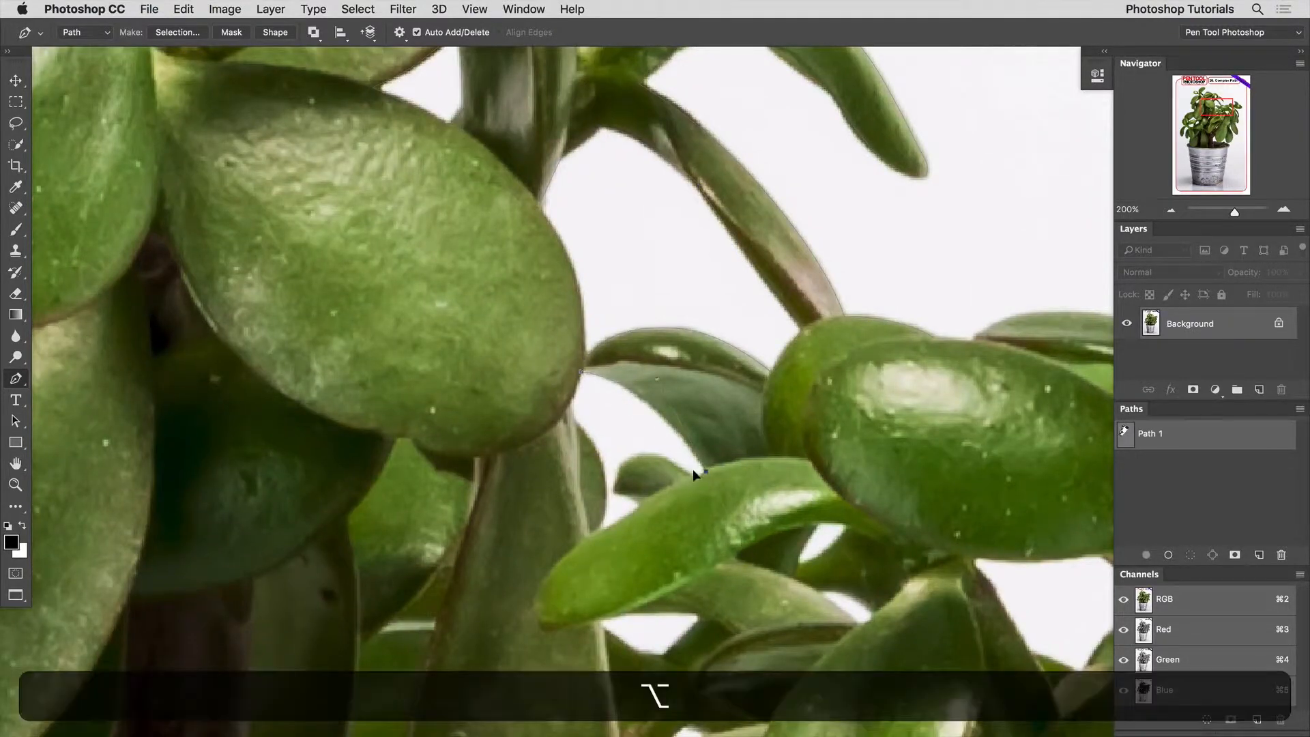
left_click_drag(648, 455, 599, 480)
left_click_drag(573, 421, 576, 384)
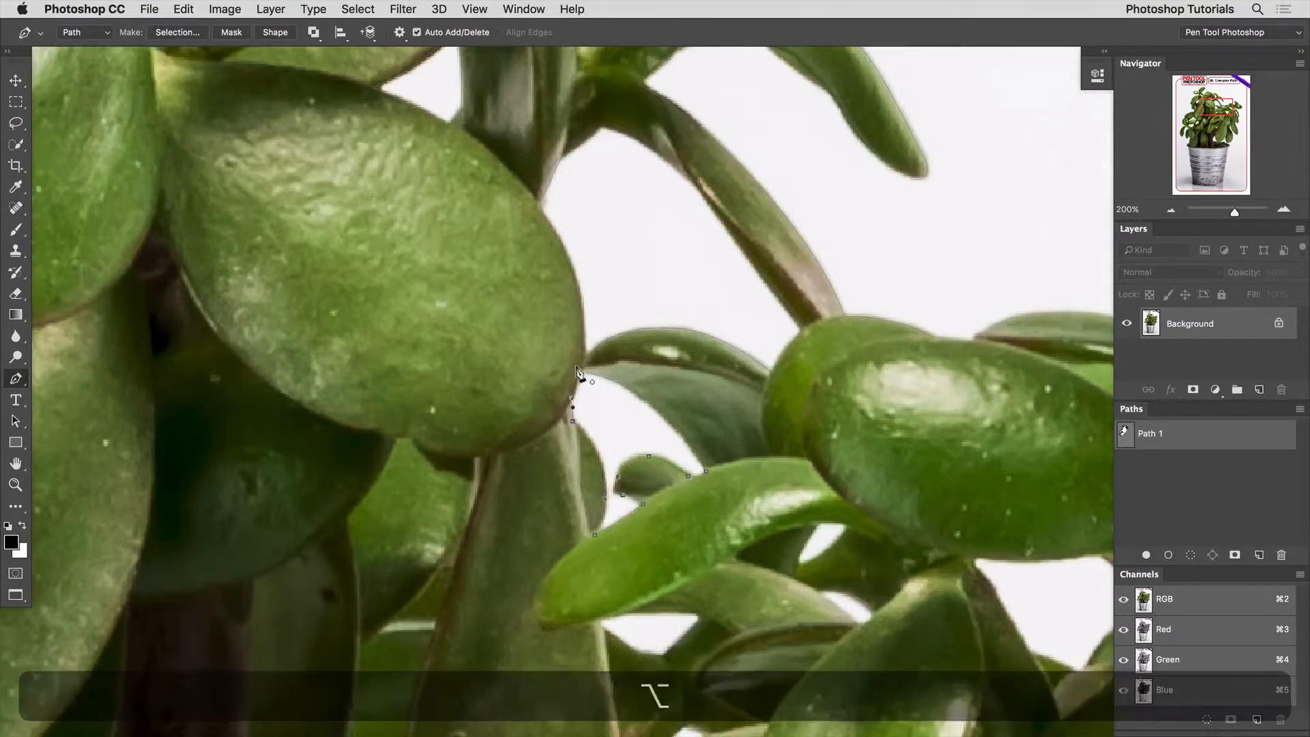
left_click(581, 372)
Trace the two small background gaps under the long bright green leaf
left_click(496, 566, "super")
left_click(599, 620)
left_click(622, 614)
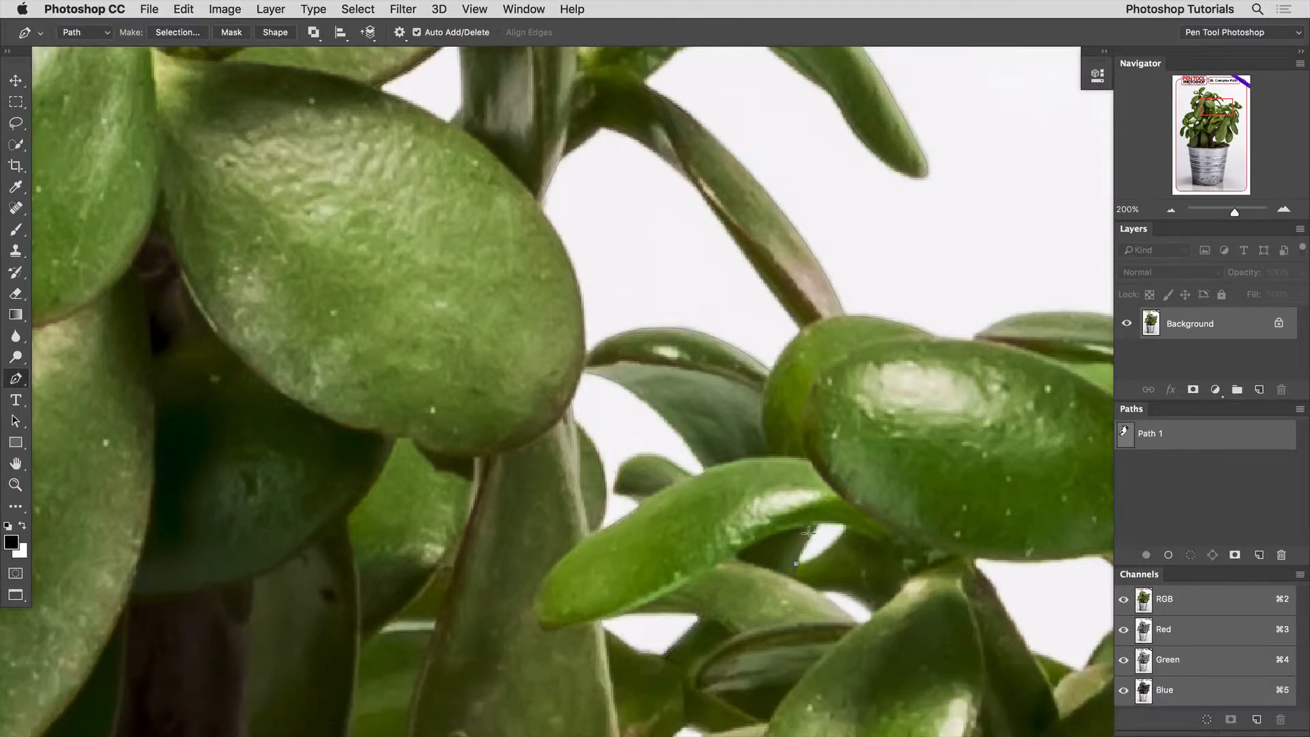
key("super+z")
left_click_drag(817, 522, 844, 521)
left_click(795, 563)
Trace the two tiny background gaps beside the hanging pointed leaf and above the long pale leaf
left_click_drag(864, 586, 665, 598)
left_click(610, 582)
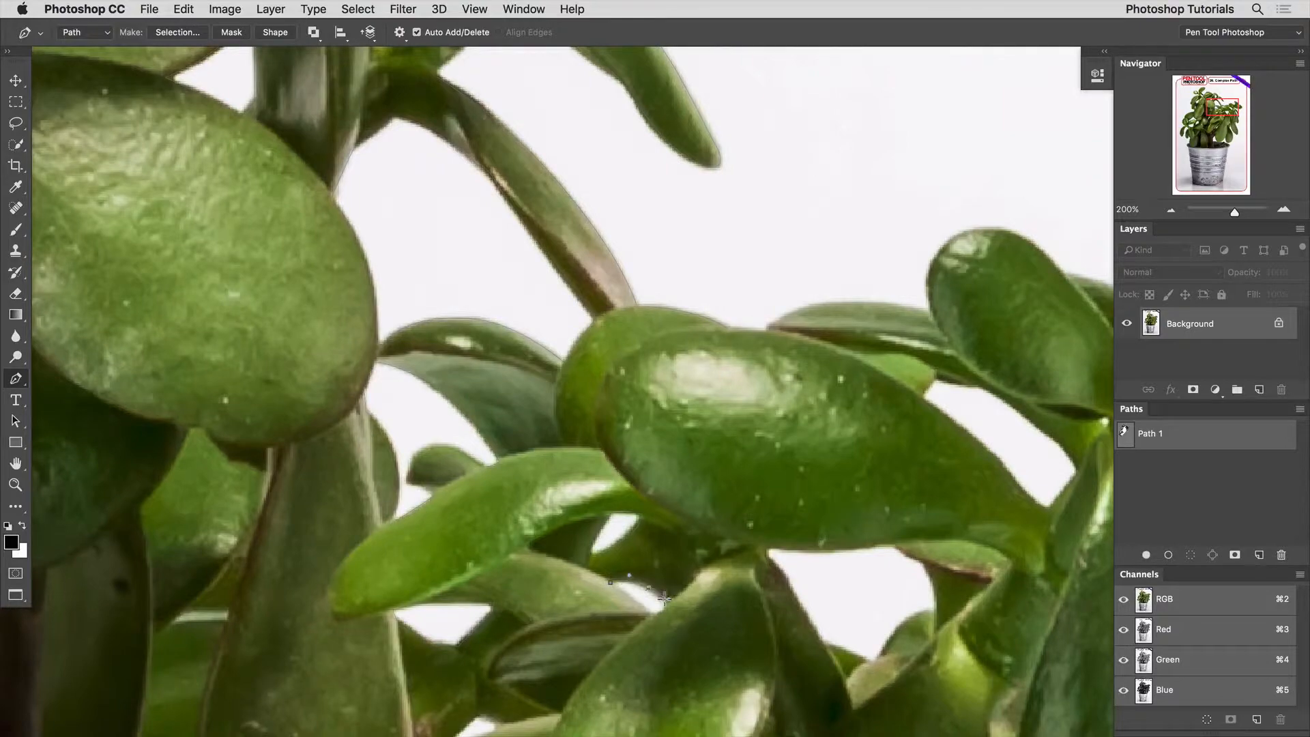
scroll(614, 587, "down", 5)
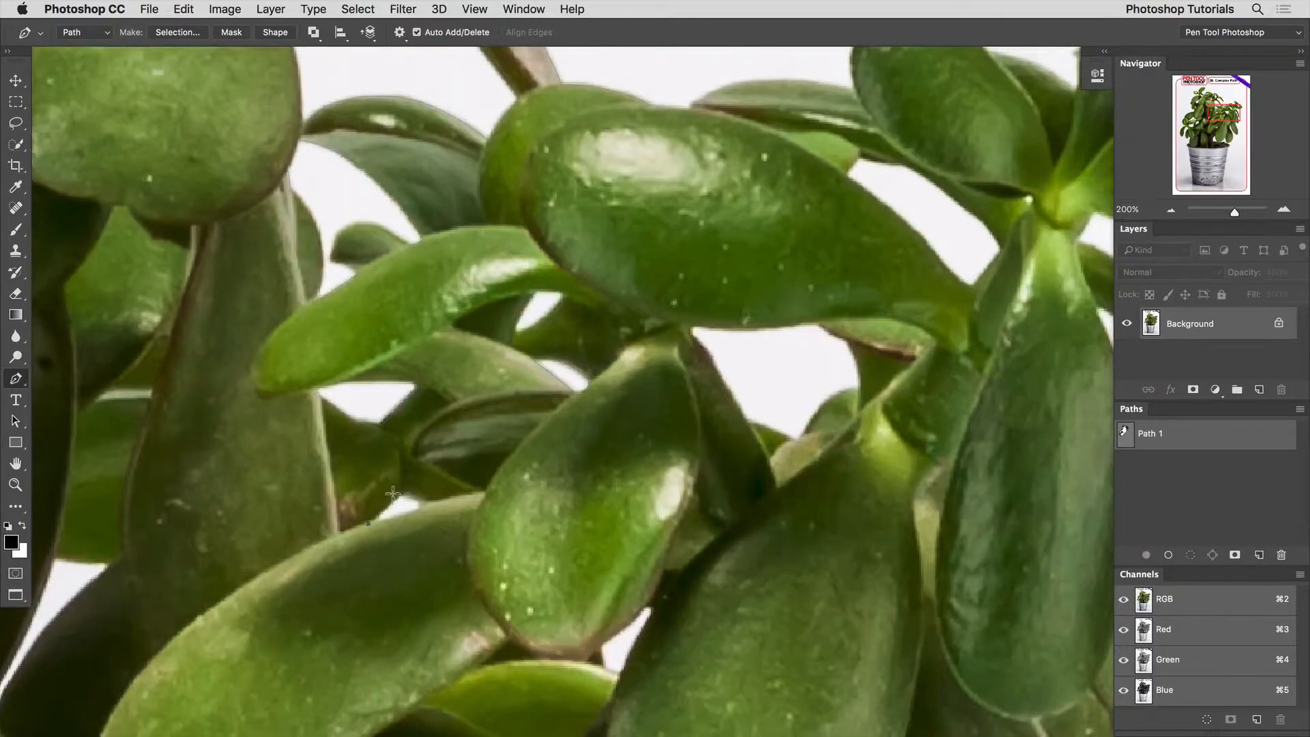
left_click(427, 501)
left_click(368, 524)
Trace a closed subpath around the narrow background gap just right of the central trunk
left_click_drag(281, 538, 930, 491)
left_click(641, 671)
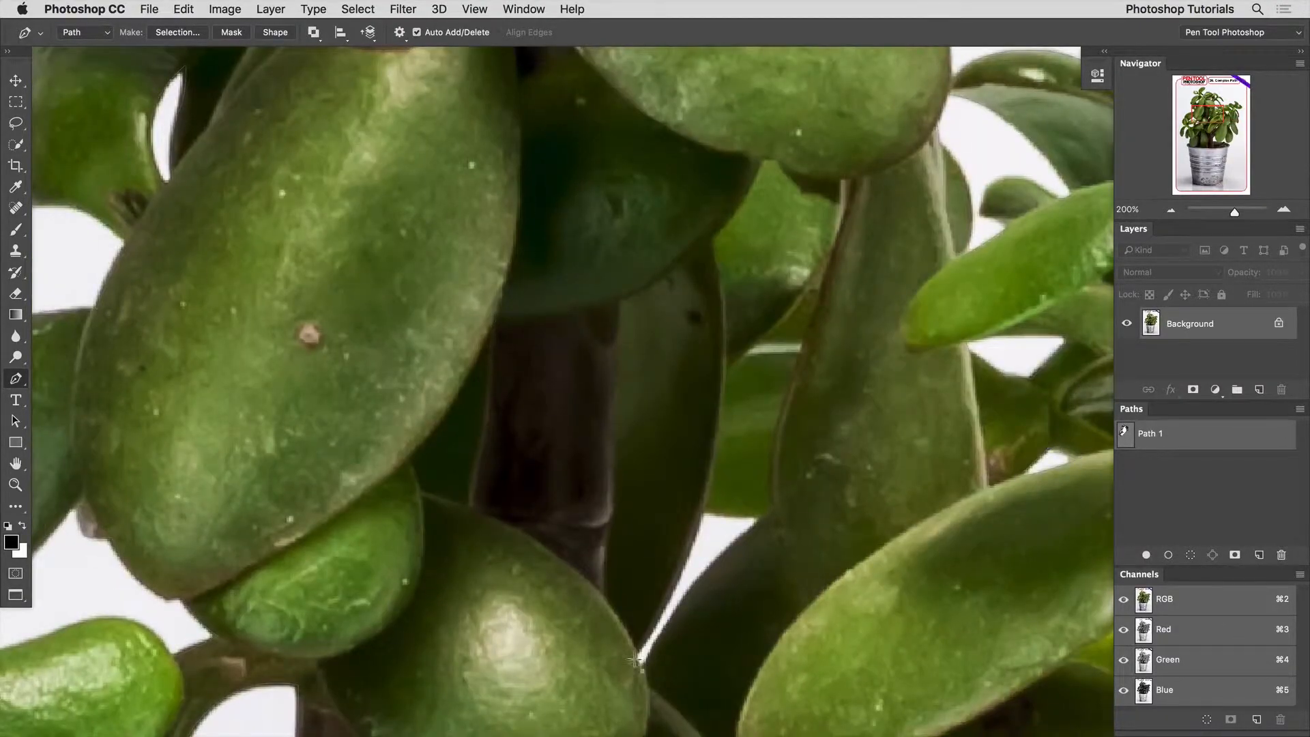
left_click(634, 655)
left_click_drag(714, 433, 748, 534)
left_click_drag(680, 653, 664, 492)
left_click_drag(625, 510, 584, 575)
Trace a closed subpath around the small gap beneath the tip of the hanging pointed leaf
left_click_drag(704, 397, 229, 450)
left_click(762, 514)
left_click(757, 490)
left_click_drag(800, 451, 813, 450)
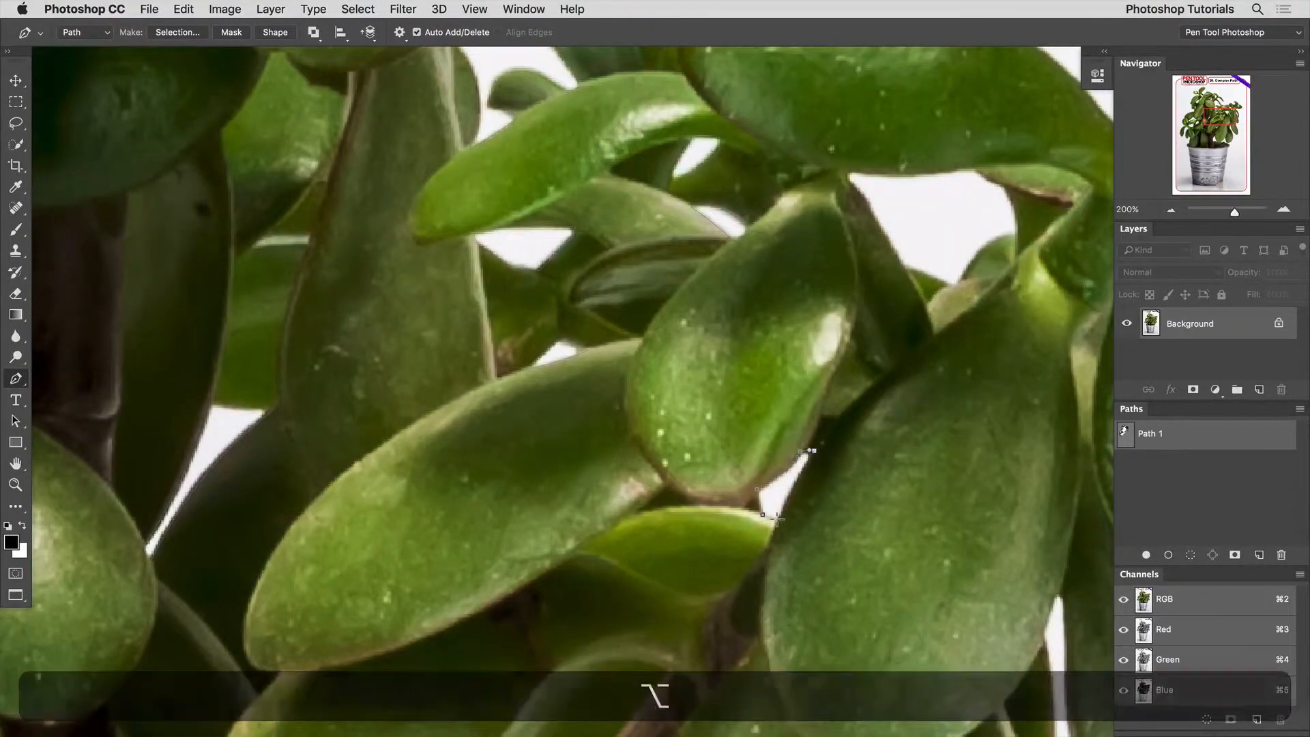
left_click_drag(762, 514, 745, 507)
Trace closed subpaths around the background gaps below and to the upper right of the large glossy leaf
left_click_drag(952, 490, 573, 255)
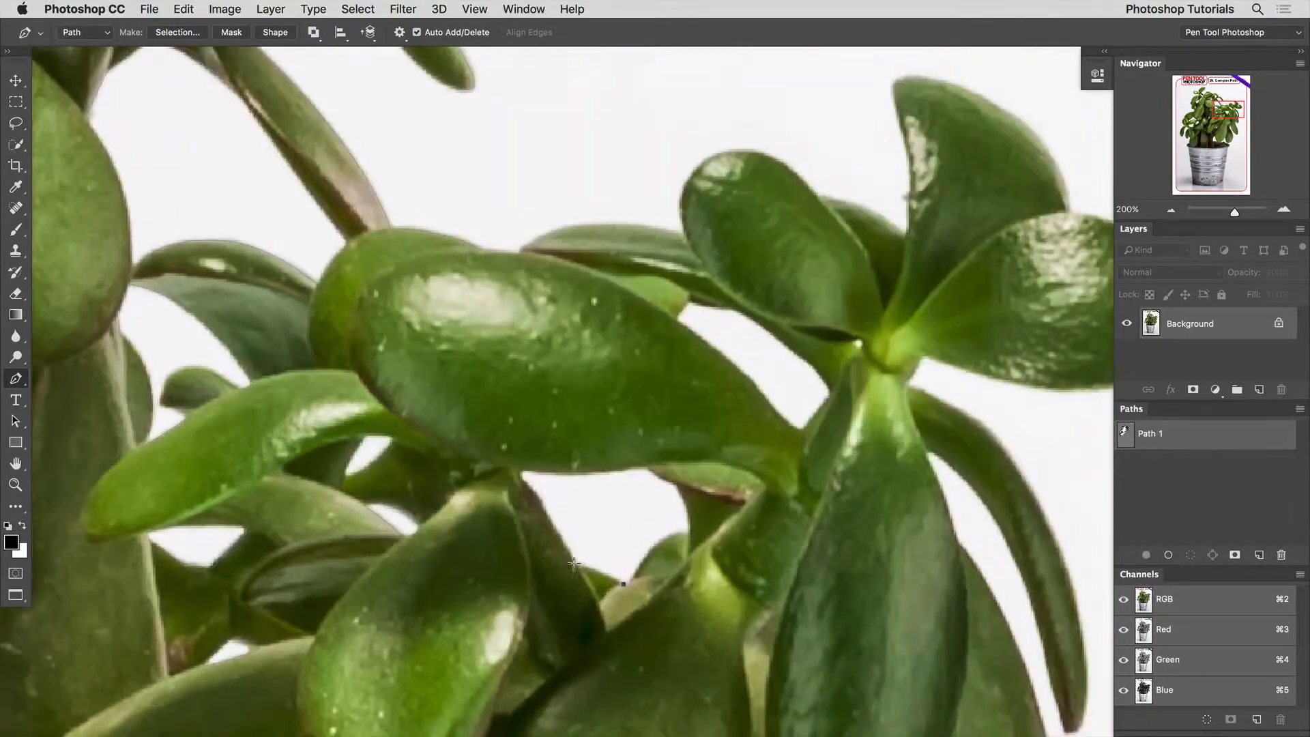
key("alt")
left_click_drag(688, 506, 686, 528)
left_click(624, 580)
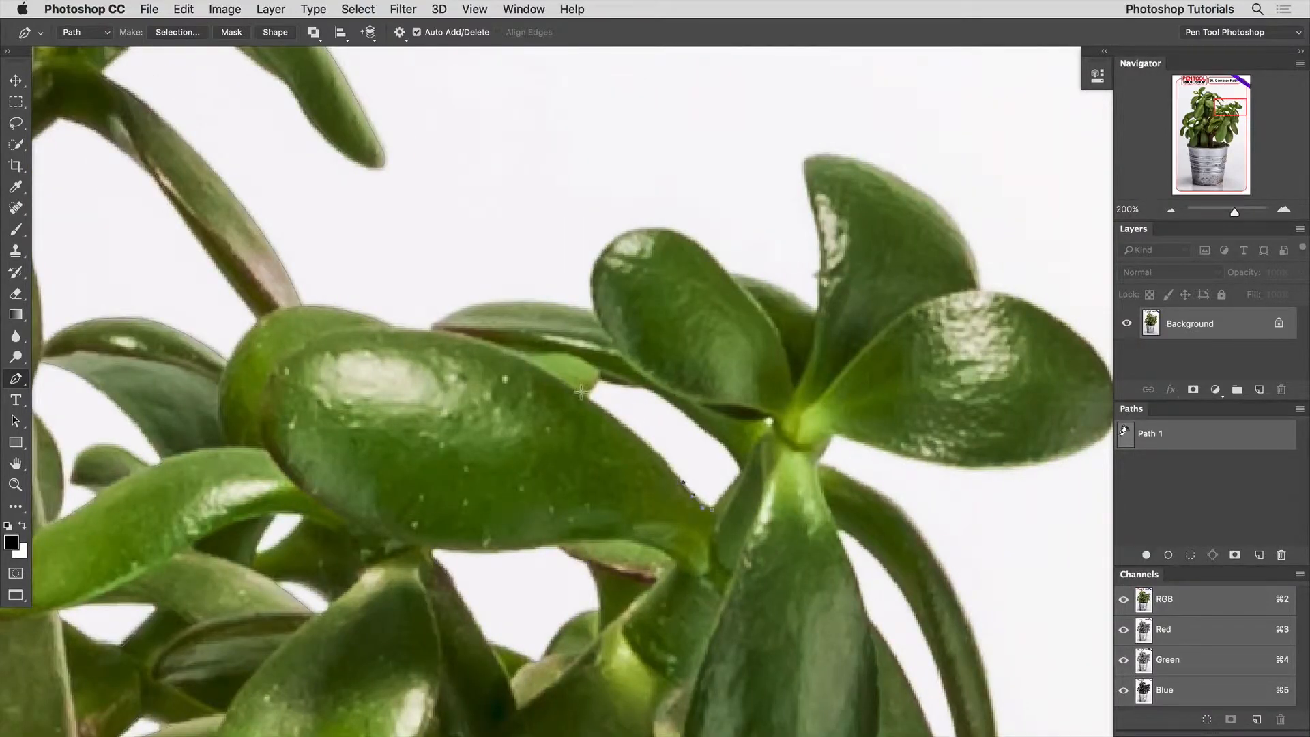
left_click_drag(585, 398, 633, 381)
left_click(601, 377)
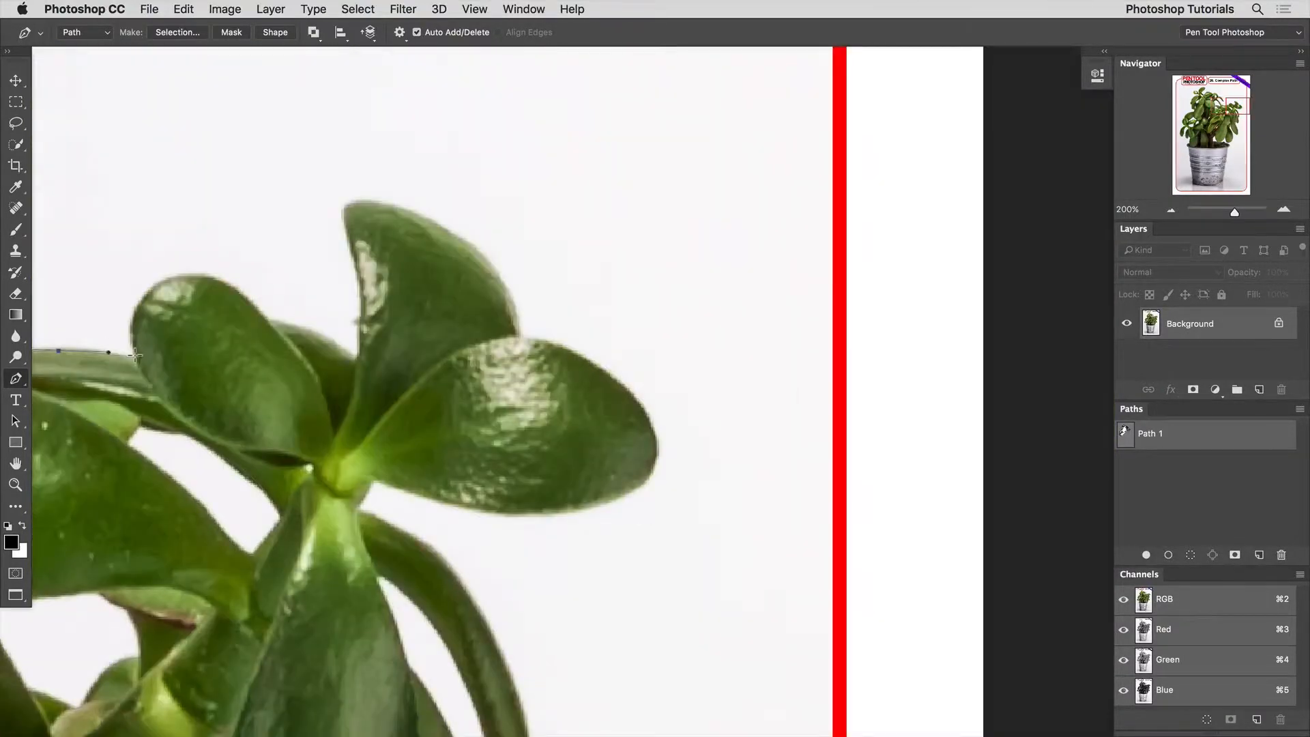
Continue the outer outline over the round left leaf and the upright leaf of the right-hand top cluster
left_click_drag(147, 292, 282, 322)
left_click_drag(359, 360, 366, 309)
left_click(342, 208)
left_click_drag(482, 256, 500, 277)
Trace the outline around the far-right leaf of the cluster and back along its underside to the stem
left_click_drag(519, 338, 563, 346)
left_click_drag(618, 385, 638, 404)
left_click_drag(653, 447, 617, 498)
left_click_drag(533, 511, 498, 510)
left_click_drag(371, 478, 355, 475)
left_click(351, 505)
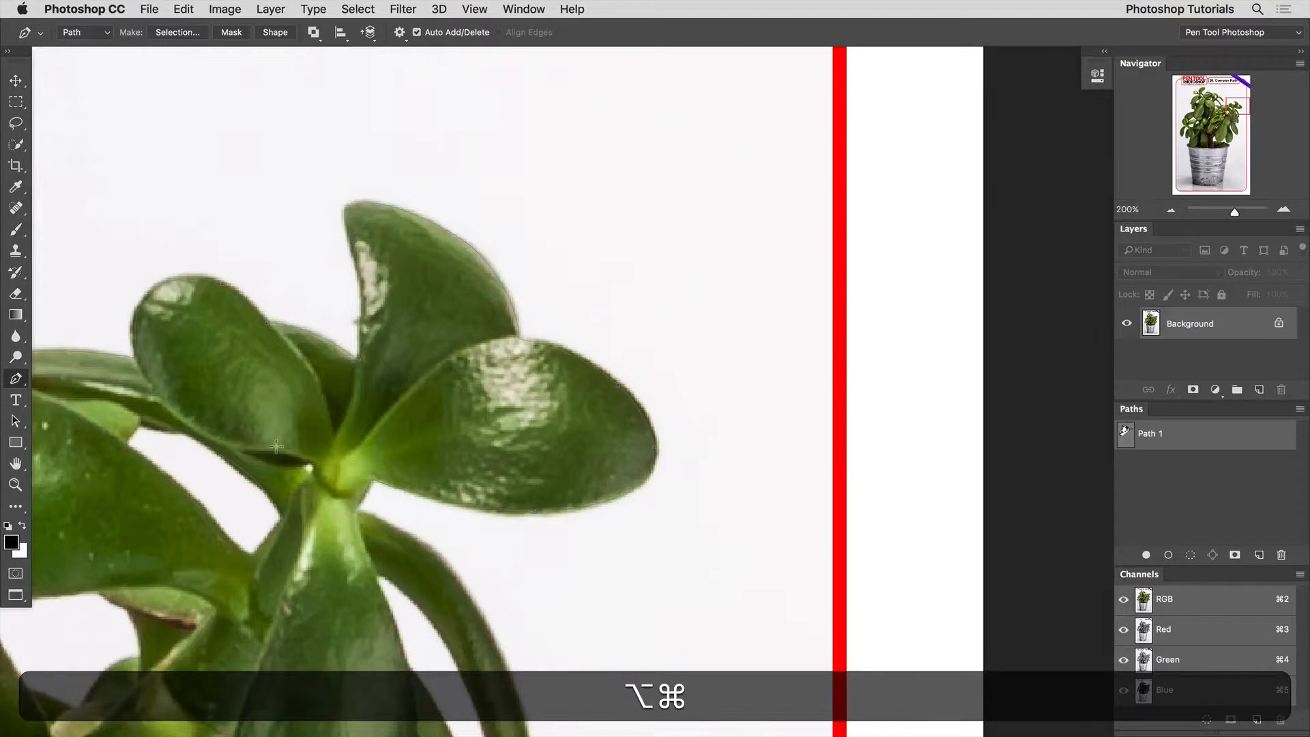
Continue the outer outline from the right-hand cluster's stem around the narrow drooping leaf beneath it
left_click(305, 467)
left_click(315, 463)
left_click(355, 509, "super")
left_click_drag(436, 604, 471, 356)
left_click_drag(492, 470, 463, 483)
left_click_drag(430, 356, 408, 303)
left_click_drag(332, 244, 293, 228)
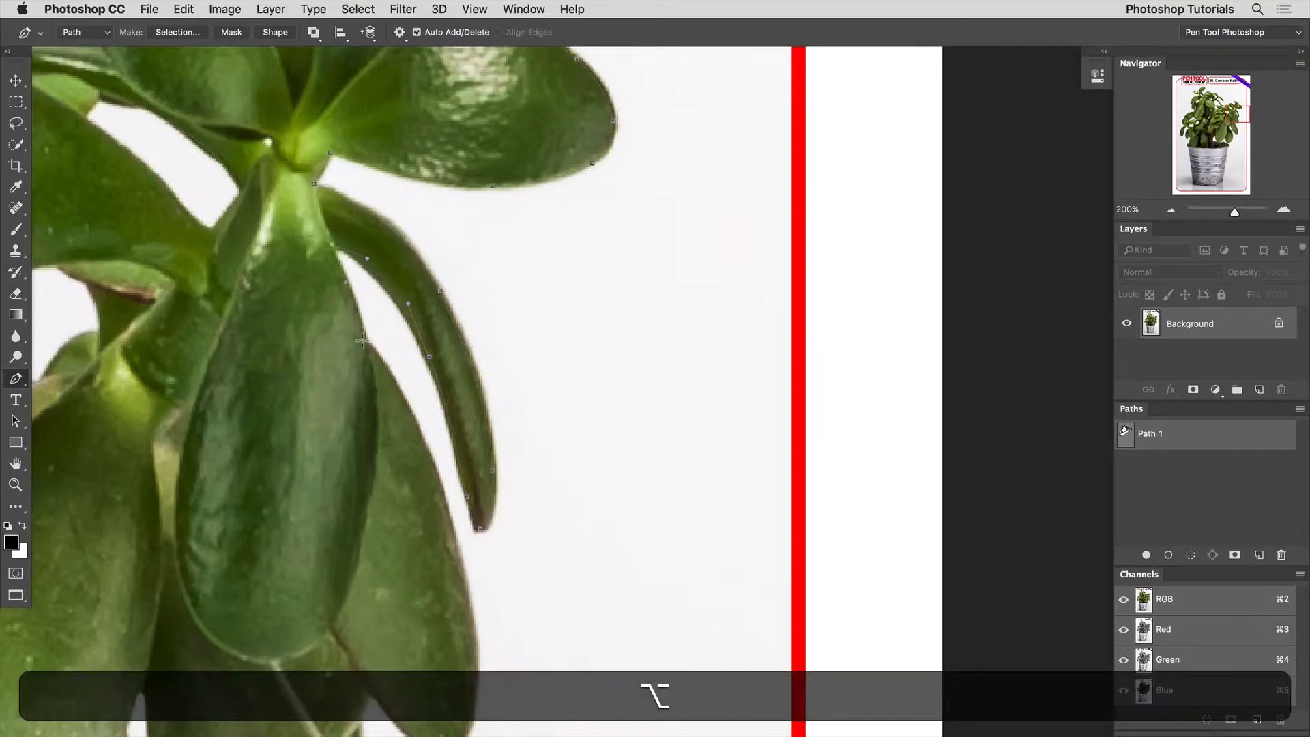
Trace the outline around the pointed leaf behind the glossy hanging leaf and down the small leaf below it
left_click_drag(448, 512, 468, 584)
left_click_drag(469, 585, 449, 311)
left_click_drag(455, 421, 420, 487)
left_click_drag(345, 409, 335, 444)
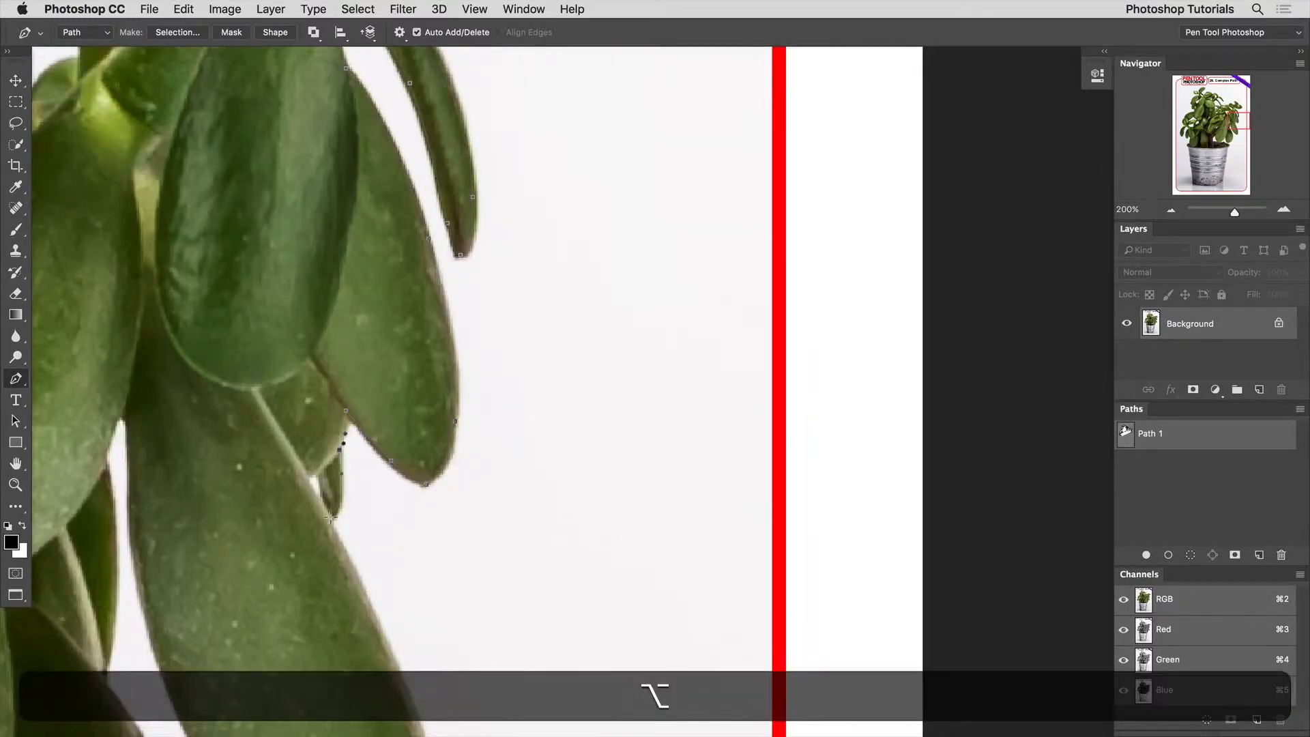
mouse_move(330, 518)
left_mouse_down()
mouse_move(318, 526)
mouse_move(334, 524)
left_mouse_up()
Trace a closed subpath around the tiny background gap between the small leaf and the large hanging leaf
left_click_drag(354, 576, 375, 340)
left_click(352, 595, "super")
left_click(318, 498)
left_click(309, 476)
left_click(317, 473)
left_click(320, 500)
left_click(322, 295, "super")
Resume the outer outline around the large hanging leaf's tip and back up its inner edge to the narrow cleft
left_click(374, 337)
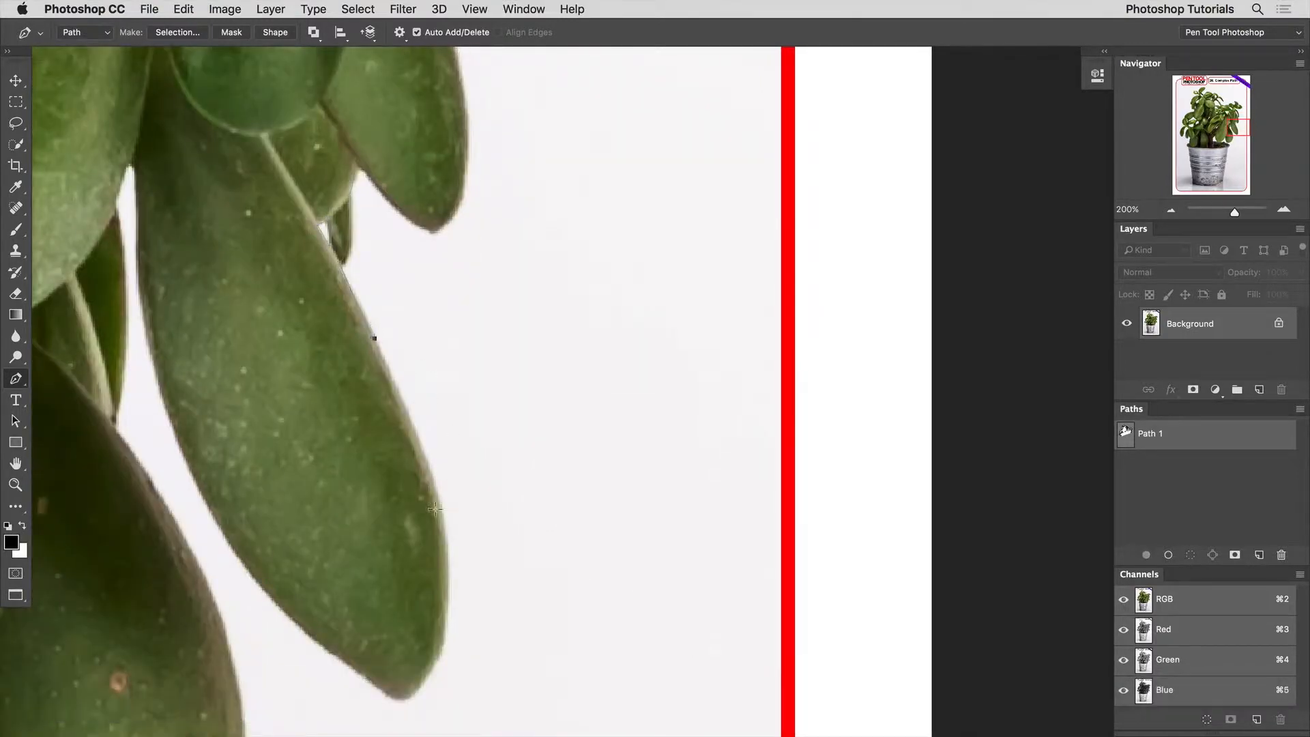
left_click_drag(429, 469, 445, 527)
scroll(438, 520, "down", 3)
left_click_drag(484, 439, 437, 484)
left_click_drag(293, 350, 246, 281)
scroll(247, 282, "up", 5)
scroll(246, 282, "left", 3)
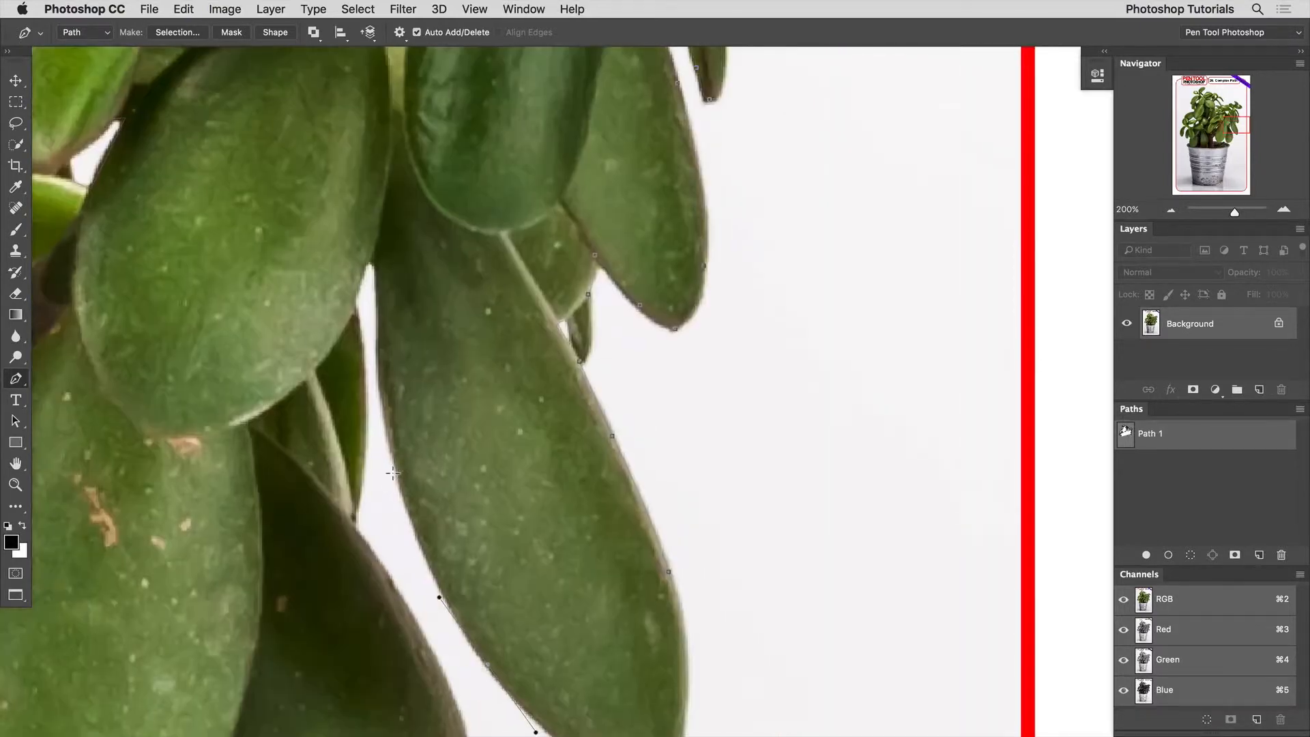
left_click_drag(398, 478, 382, 418)
left_click_drag(379, 318, 360, 249)
left_click(370, 258, "alt")
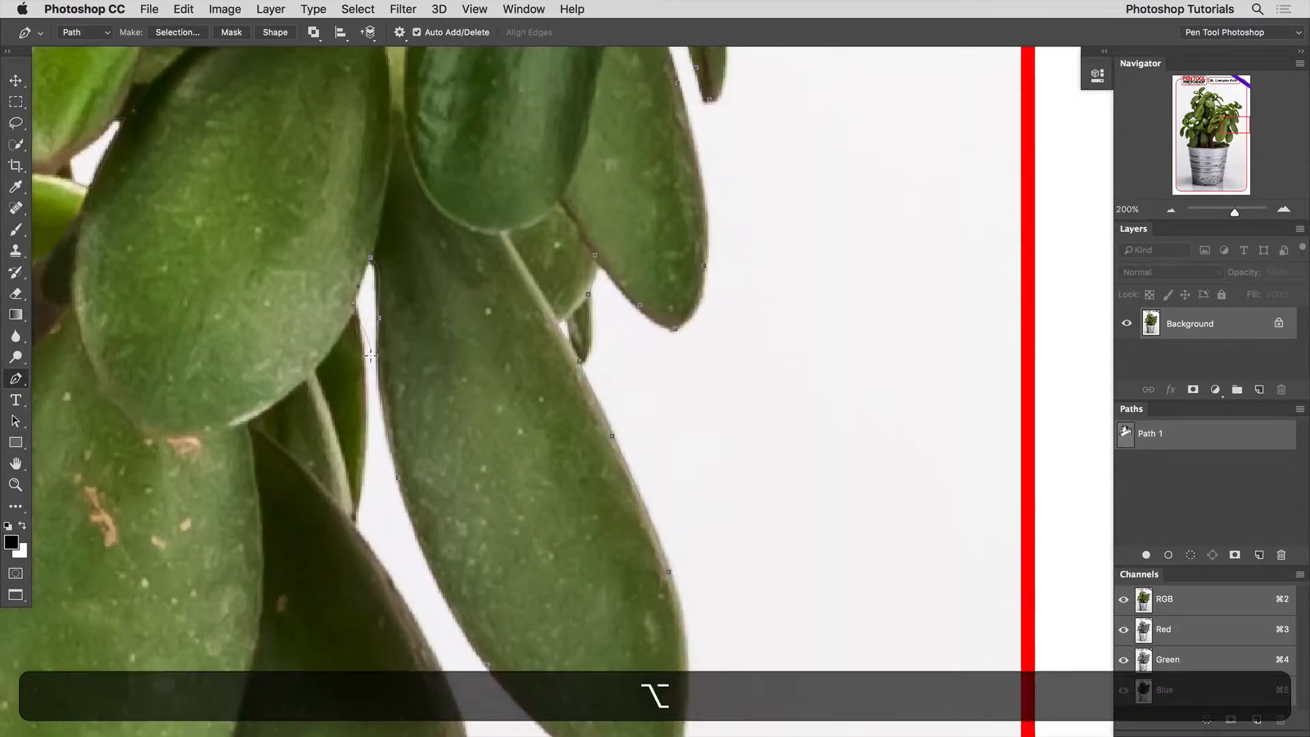
Continue the outline from the cleft down the narrow leaf and onto the upper edge of the dark broad leaf
left_click_drag(364, 384, 363, 433)
scroll(362, 436, "down", 5)
scroll(362, 437, "left", 2)
left_click(434, 289)
left_click(461, 328)
scroll(450, 307, "down", 5)
scroll(450, 307, "right", 2)
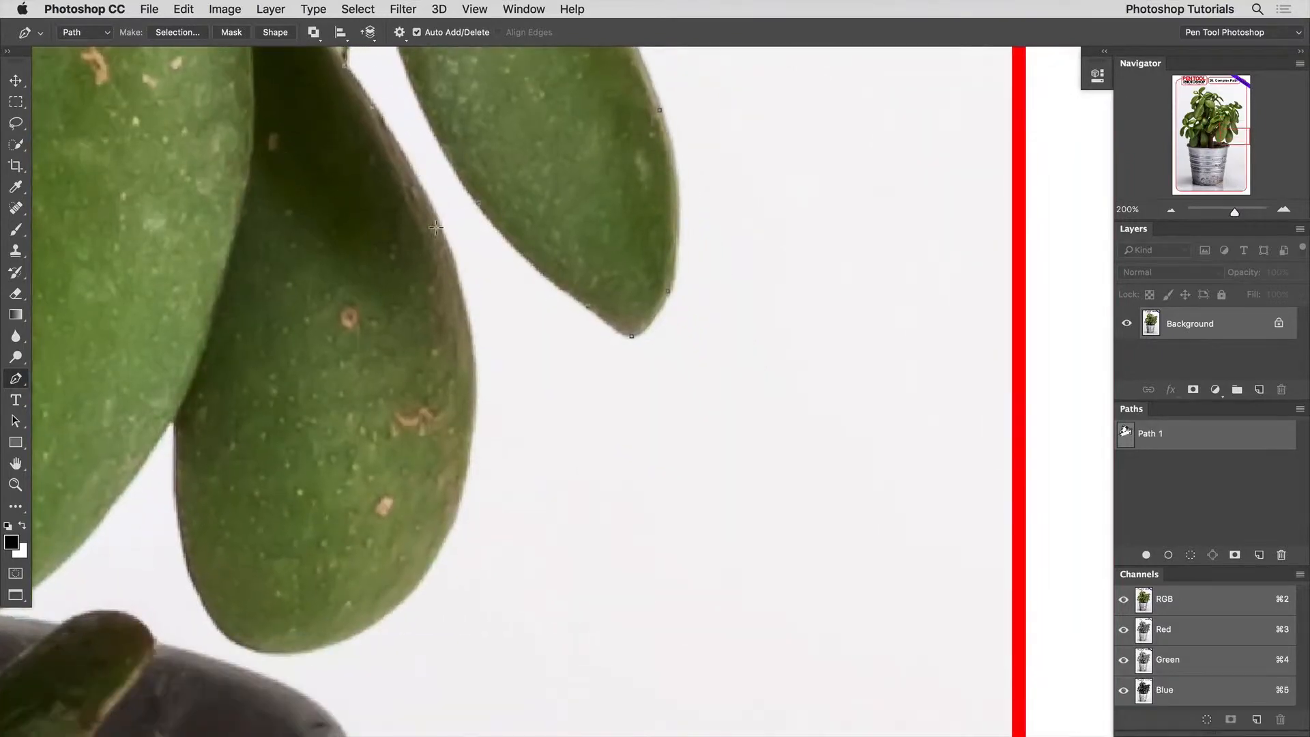
Trace around the rounded bottom of the dark broad leaf and up to where it meets the large front leaf
left_click_drag(454, 506, 423, 635)
left_click(295, 653)
left_click_drag(458, 505, 456, 498)
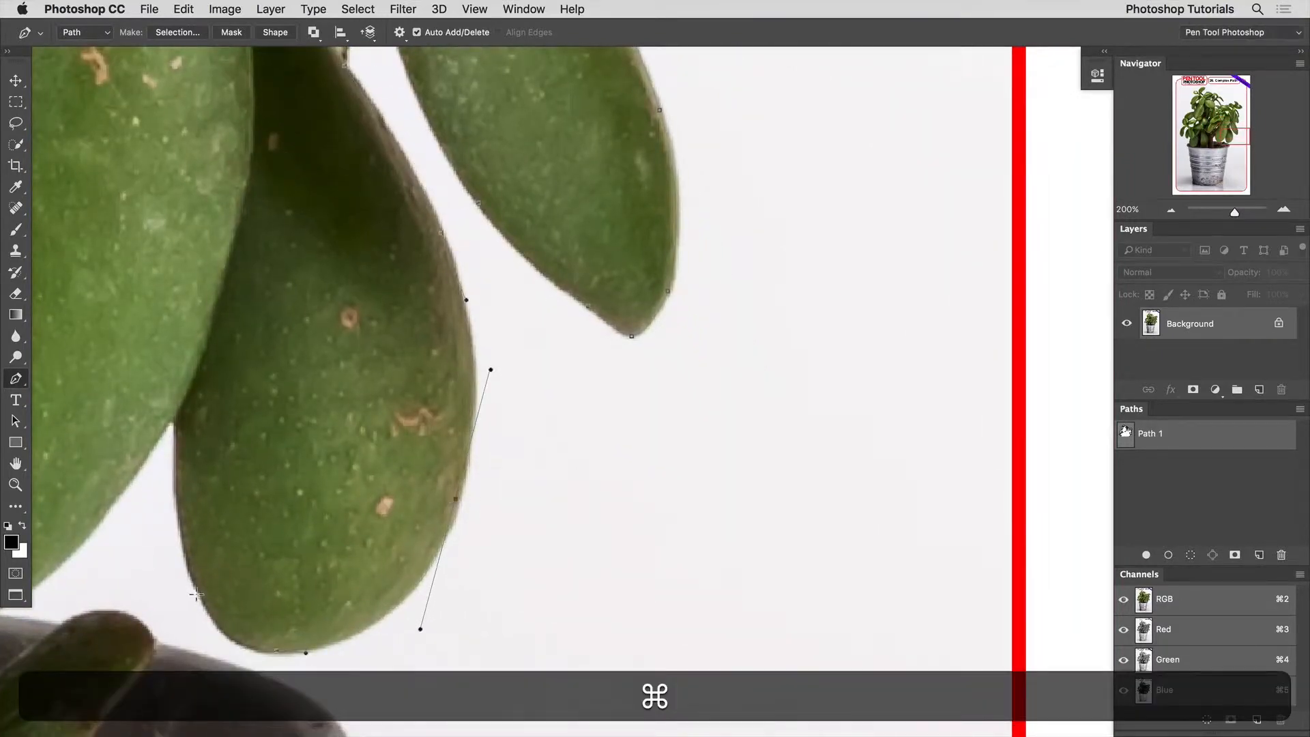
left_click_drag(213, 617, 199, 595)
left_click(176, 408)
scroll(176, 409, "left", 6)
scroll(176, 408, "down", 2)
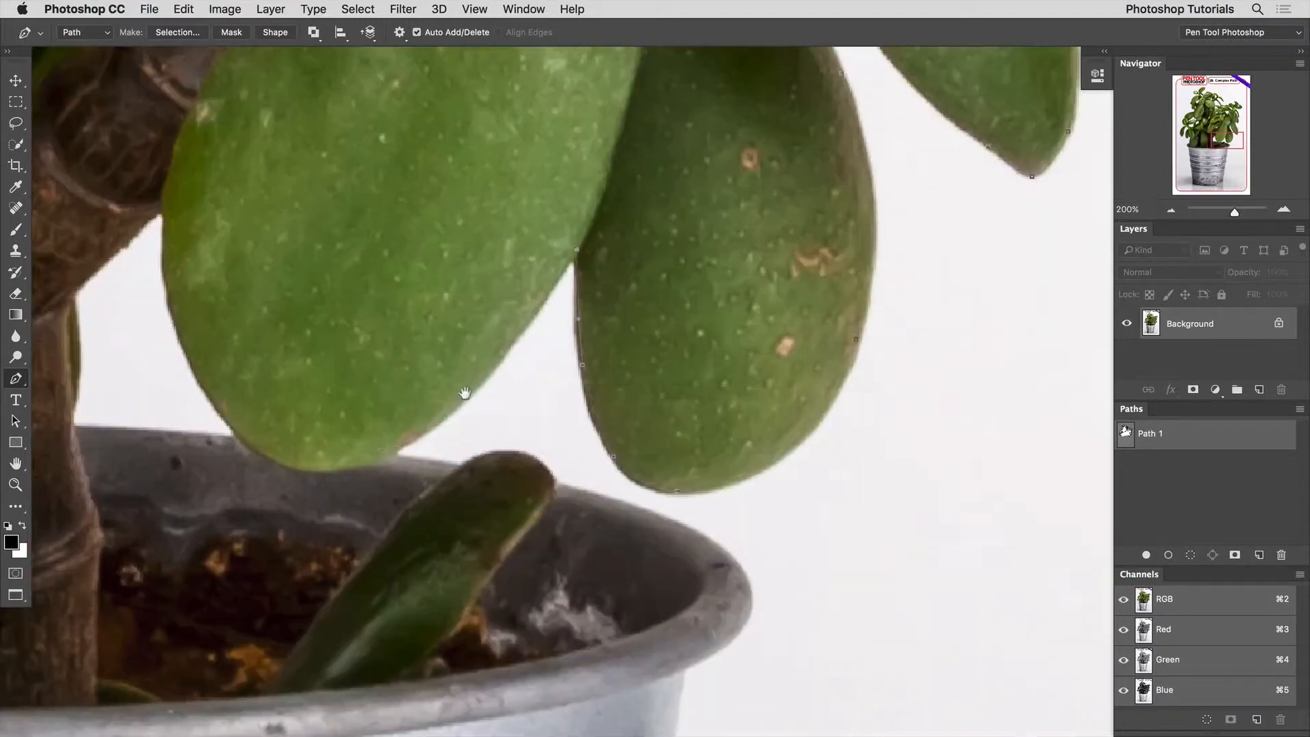
Continue the outline along the large front leaf's lower edge down to the back rim of the pot
left_click_drag(470, 404, 429, 431)
key("super+z")
left_click_drag(498, 364, 467, 392)
left_click_drag(381, 458, 429, 459)
Trace over the tip of the leaf inside the pot and around the right end of the pot rim
left_click_drag(511, 452, 539, 451)
left_click_drag(556, 486, 592, 490)
left_click(540, 468, "super")
left_click(581, 490)
left_click_drag(712, 539, 751, 621)
left_click_drag(681, 666, 635, 684)
Trace a closed subpath around the background gap between the trunk, the large front leaf and the pot rim
left_click(188, 460, "super")
left_click(236, 436)
left_click_drag(62, 423, 348, 407)
left_click(358, 409)
left_click(357, 397)
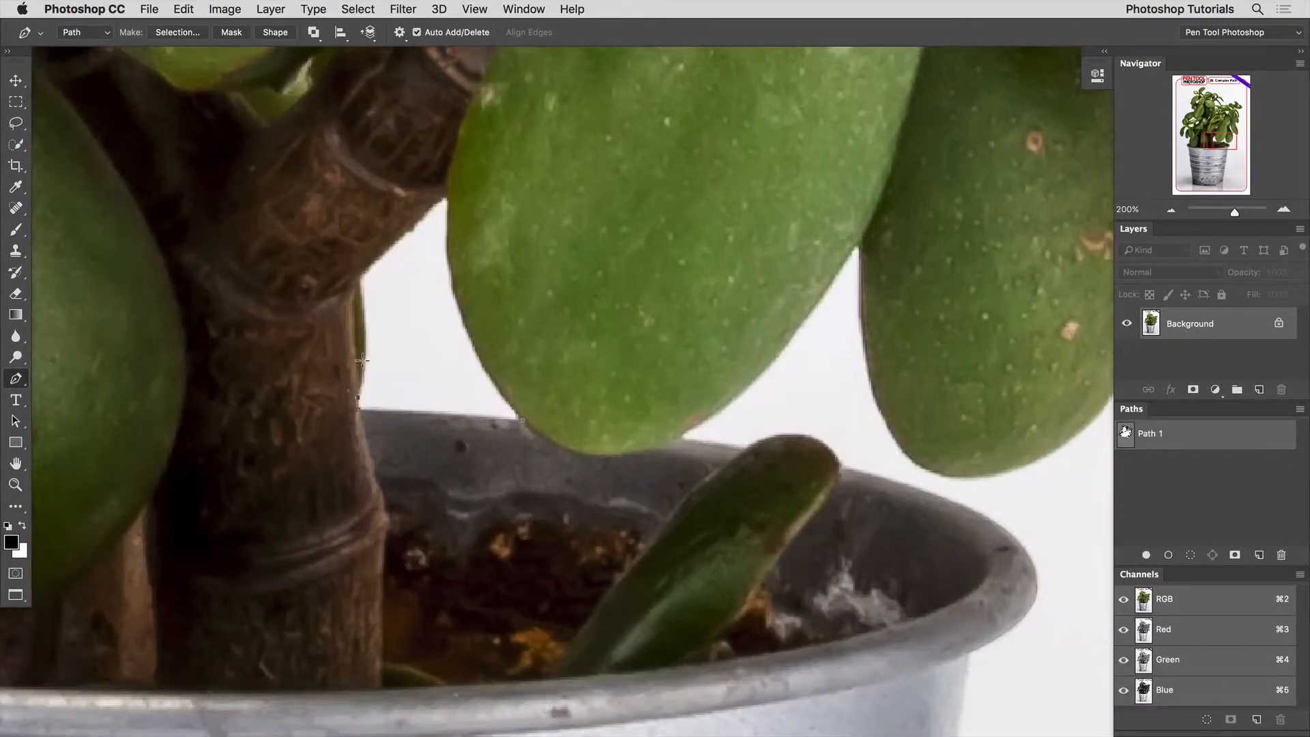
left_click_drag(365, 352, 363, 340)
mouse_move(361, 278)
left_mouse_down()
mouse_move(356, 261)
mouse_move(376, 257)
left_mouse_up()
left_click(443, 197)
left_click_drag(445, 197, 457, 313)
Continue the outer outline down the pot's right side from beneath the rim to the large rust patch
scroll(575, 475, "down", 10)
scroll(575, 475, "right", 4)
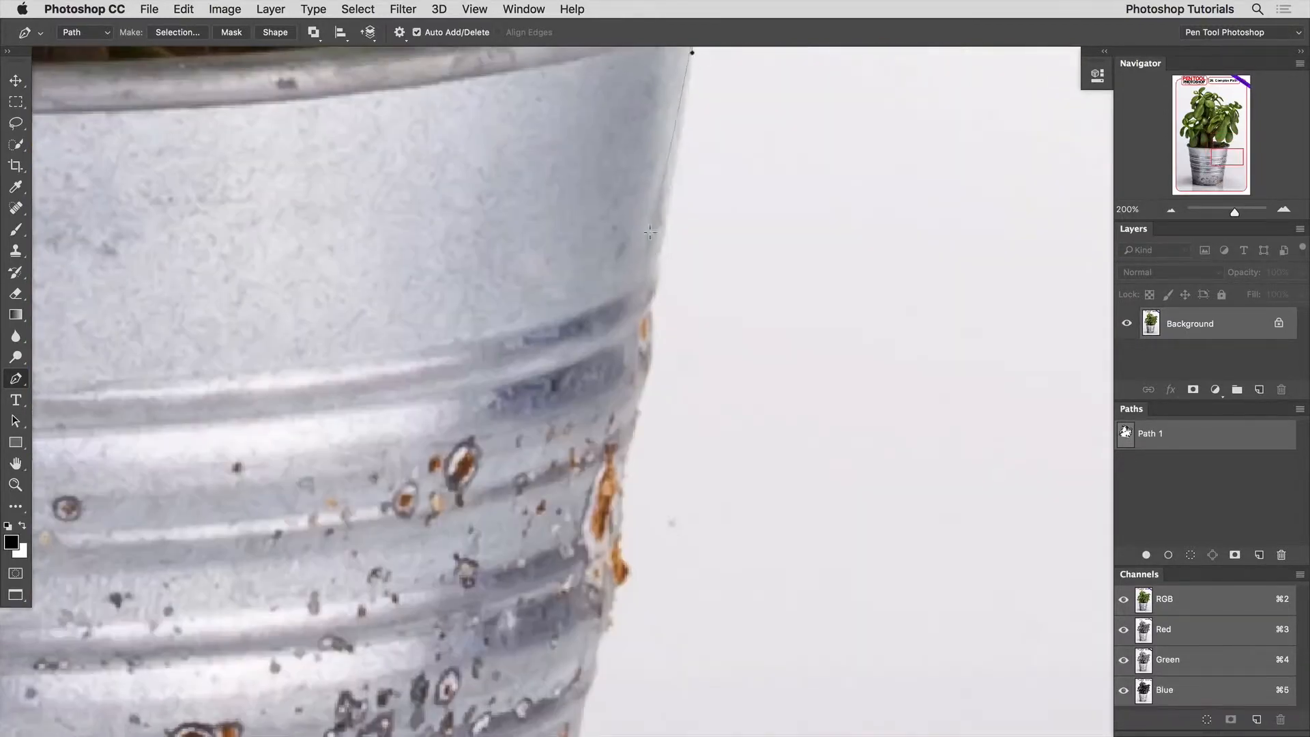
left_click(662, 240)
left_click(657, 266)
left_click_drag(650, 304, 653, 327)
left_click_drag(640, 390, 621, 487)
left_click_drag(612, 544, 643, 354)
left_click(646, 371)
left_click(649, 386)
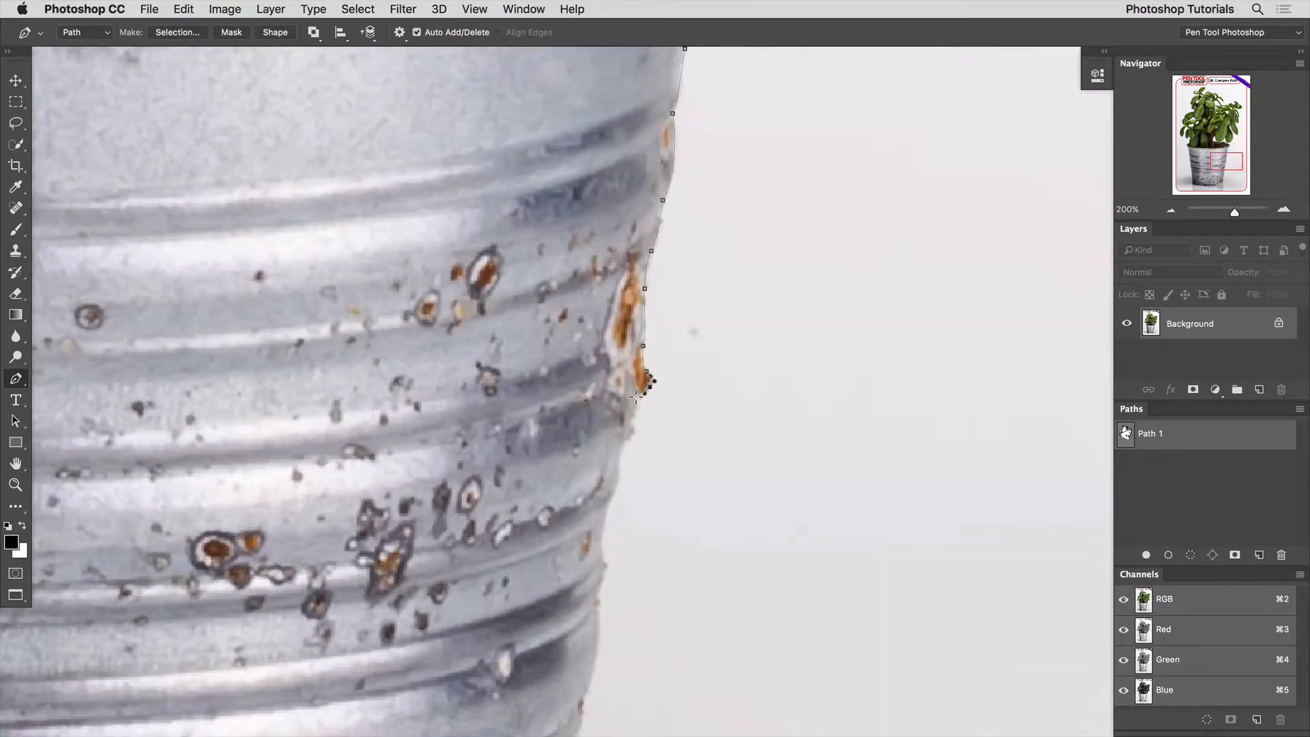
Trace the pot's right edge along the ridges from the rust patch down to the lowest ridge band
left_click_drag(637, 401, 637, 410)
left_click_drag(630, 428, 623, 426)
left_click_drag(612, 490, 650, 325)
left_click_drag(643, 352, 642, 362)
left_click(637, 382)
left_click(641, 397)
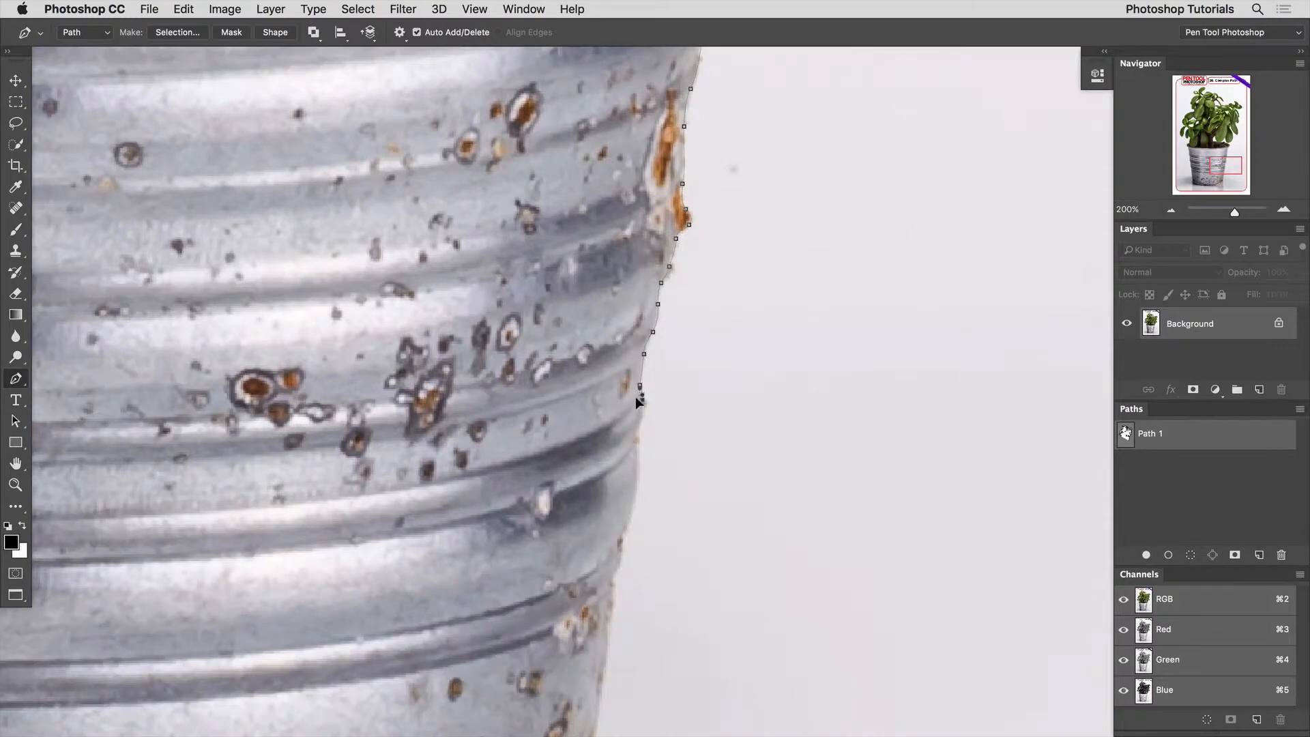
left_click_drag(635, 424, 633, 497)
left_click_drag(629, 498, 744, 186)
left_click(749, 185)
left_click(739, 214)
left_click_drag(737, 245, 723, 261)
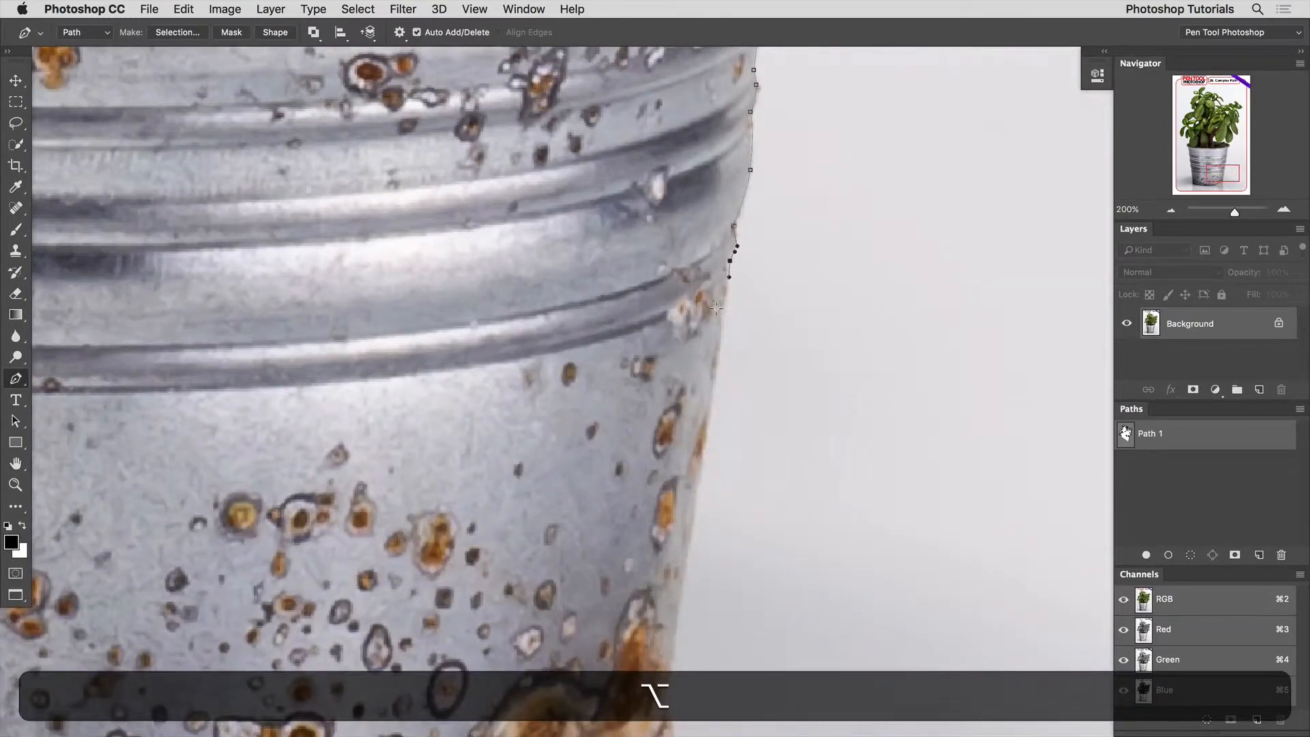
Trace the outline down the smooth lower wall to the right corner of the pot's base
left_click_drag(721, 315, 719, 328)
left_click_drag(705, 446, 701, 475)
left_click_drag(689, 541, 719, 133)
left_click_drag(701, 266, 695, 302)
left_click(690, 287, "alt")
left_click(697, 307)
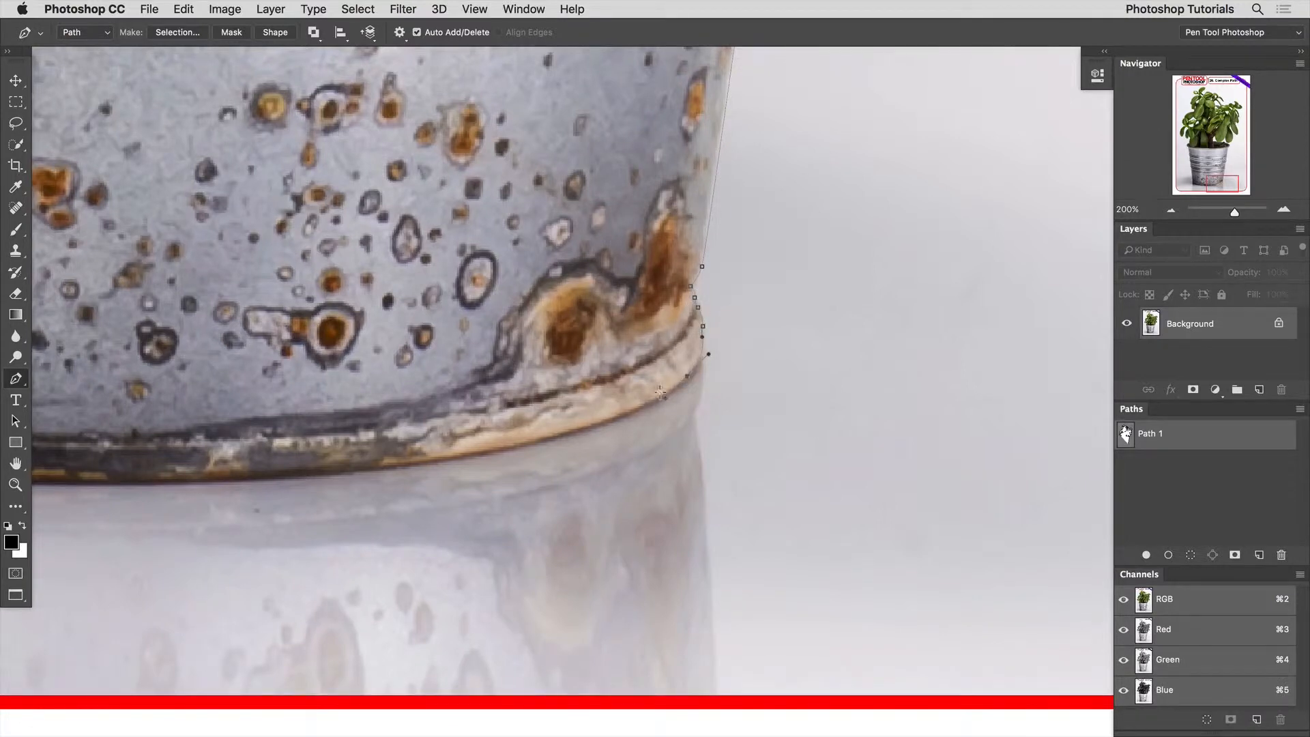
Trace the curved bottom edge of the pot and round the left corner of its base
left_click_drag(395, 465, 764, 430)
left_click_drag(243, 420, 161, 405)
left_click_drag(63, 364, 494, 459)
left_click_drag(477, 428, 473, 413)
left_click_drag(476, 388, 481, 375)
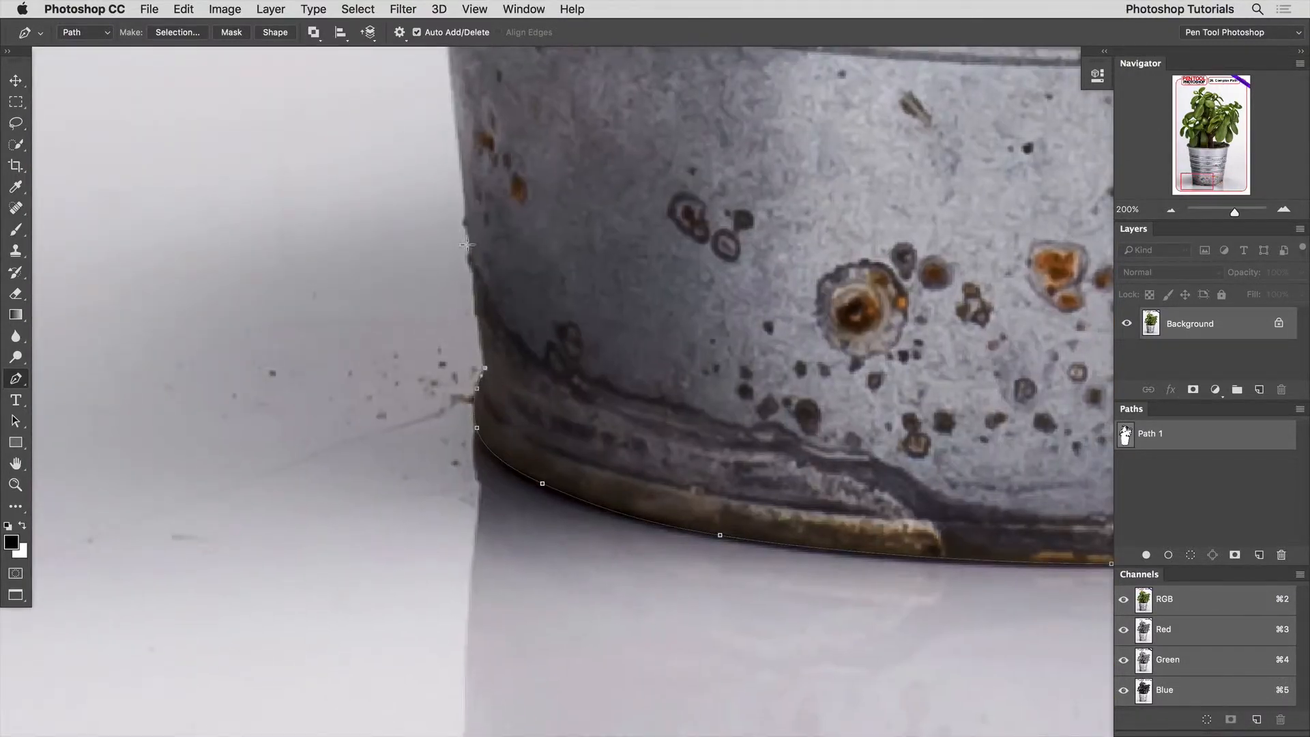
Continue the outline up the pot's left side from the base to the lower ridges
left_click_drag(471, 249, 469, 227)
left_click_drag(448, 124, 505, 383)
left_click_drag(471, 150, 508, 471)
left_click_drag(507, 468, 506, 395)
left_click(507, 468, "alt")
left_click_drag(502, 335, 498, 578)
left_click_drag(495, 603, 487, 580)
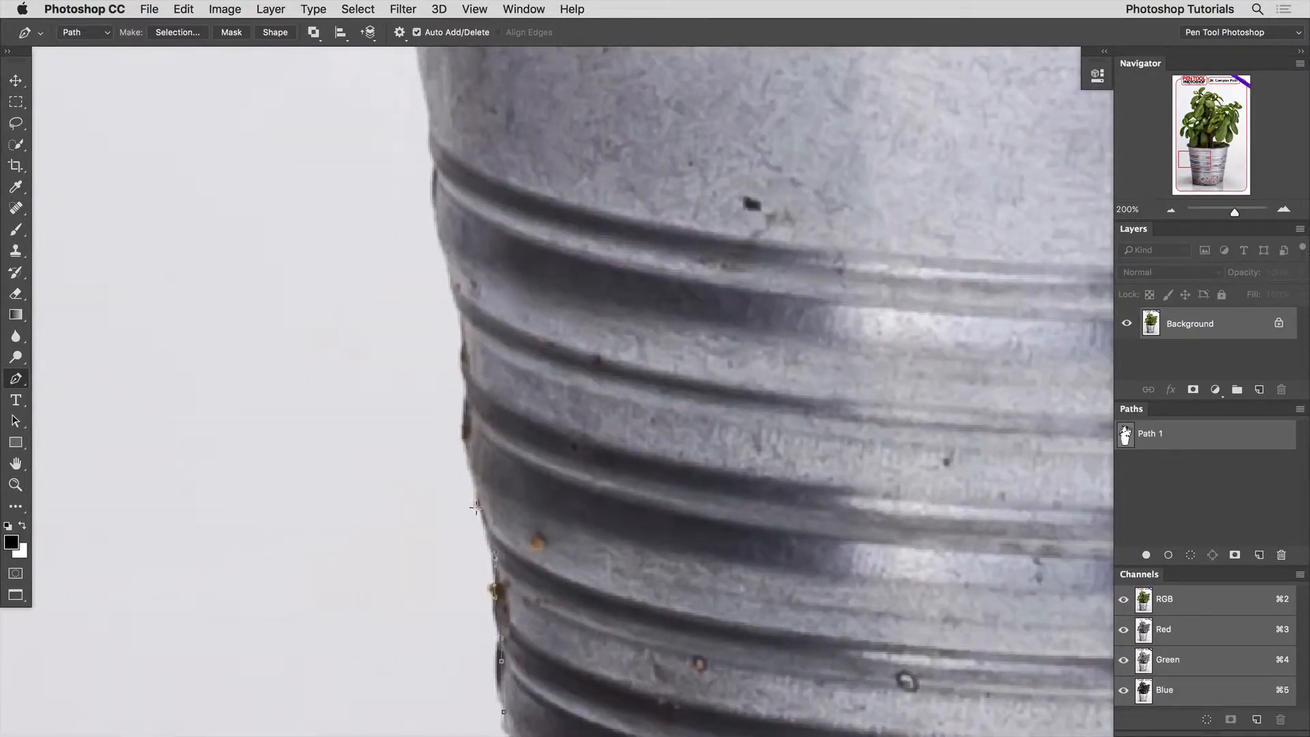
Finish the outline up the pot's upper left side and around the rim, closing it at the round leaf
scroll(457, 352, "up", 5)
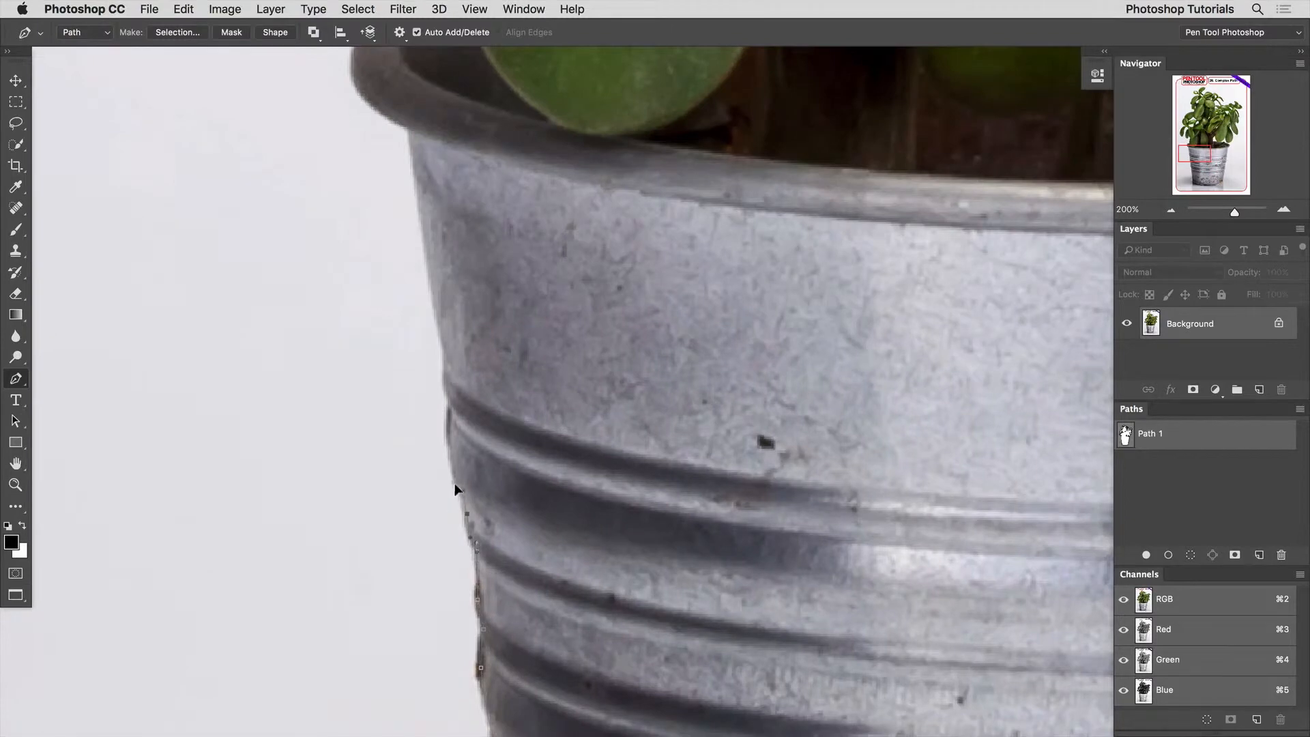
scroll(445, 440, "up", 3)
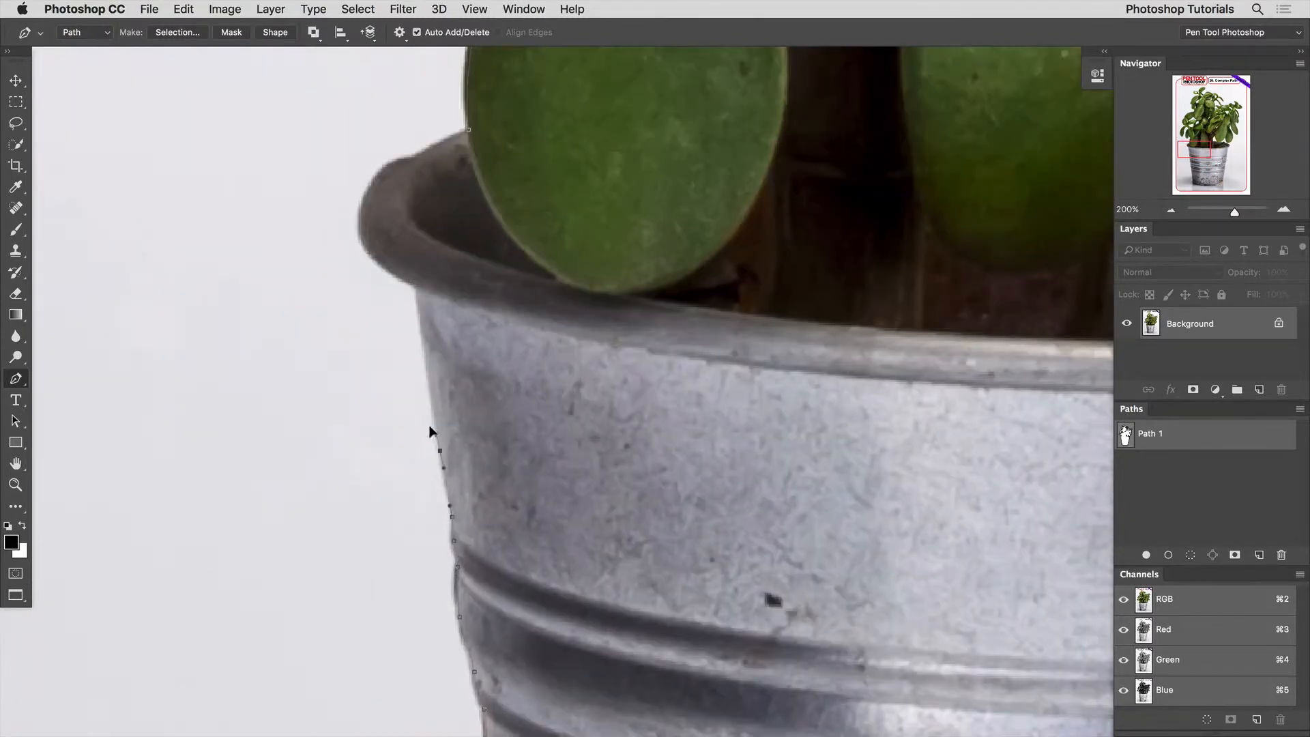
scroll(385, 561, "up", 6)
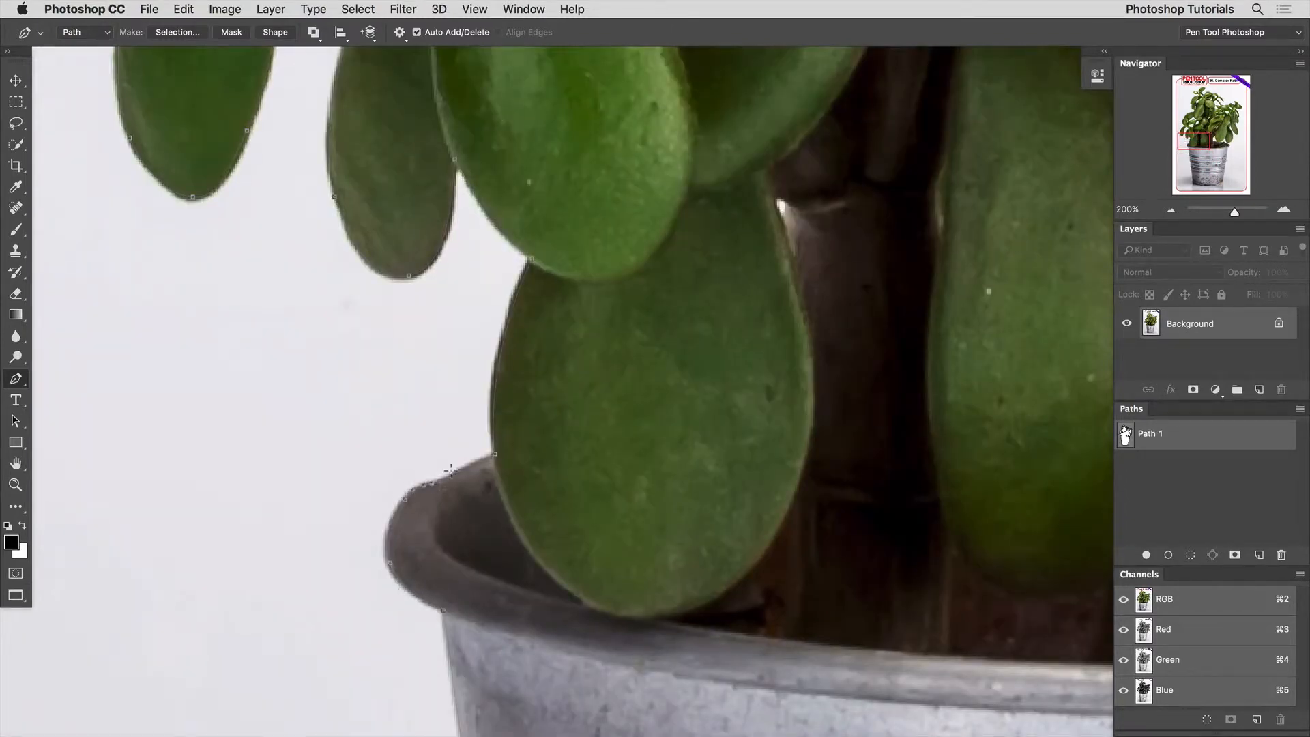
Trace a closed subpath around the background gap between the slanting branch and the thin pale leaf above it
key("super+0")
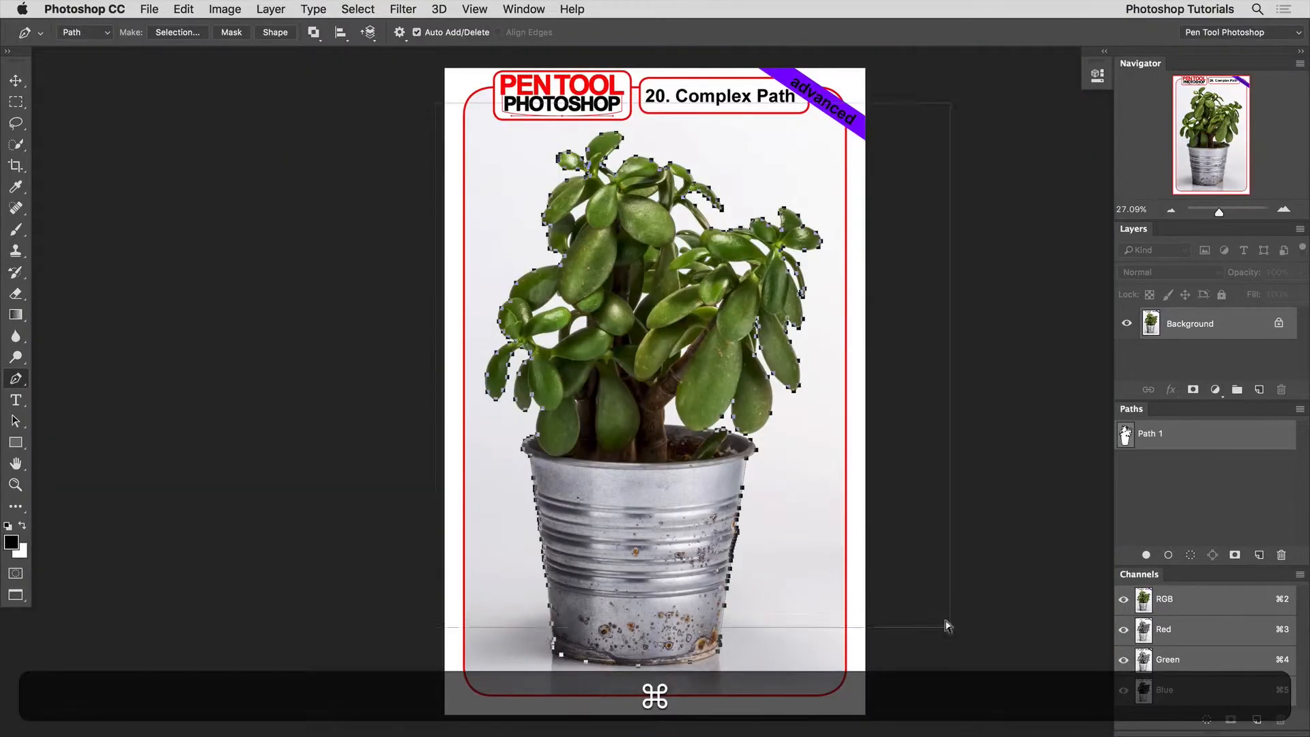
left_click(683, 357, "super")
left_click(677, 358)
left_click(682, 293)
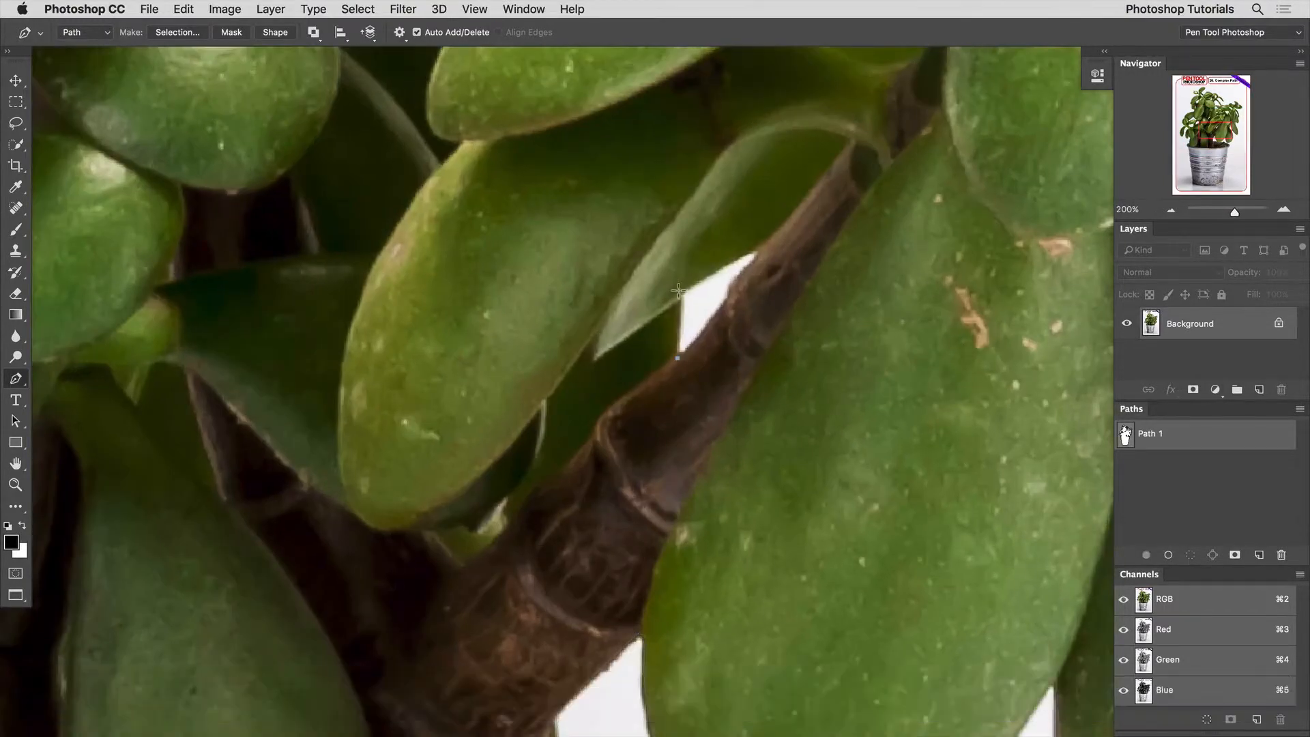
left_click(731, 260)
left_click(673, 354)
left_click(672, 393, "alt+super")
Load Path 1 as a selection and preview the cutout in Quick Mask mode, inverting it and back
key("super+0")
left_click(703, 418, "super")
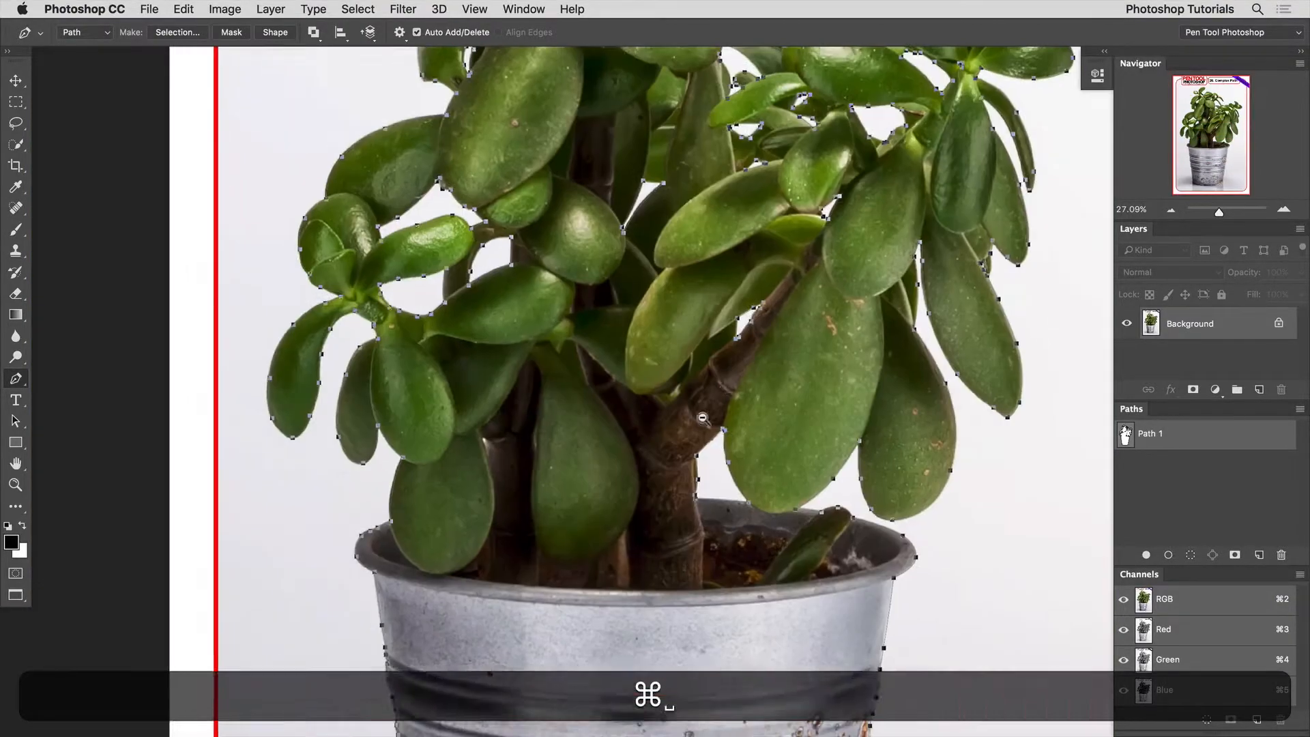
left_click_drag(749, 322, 729, 517)
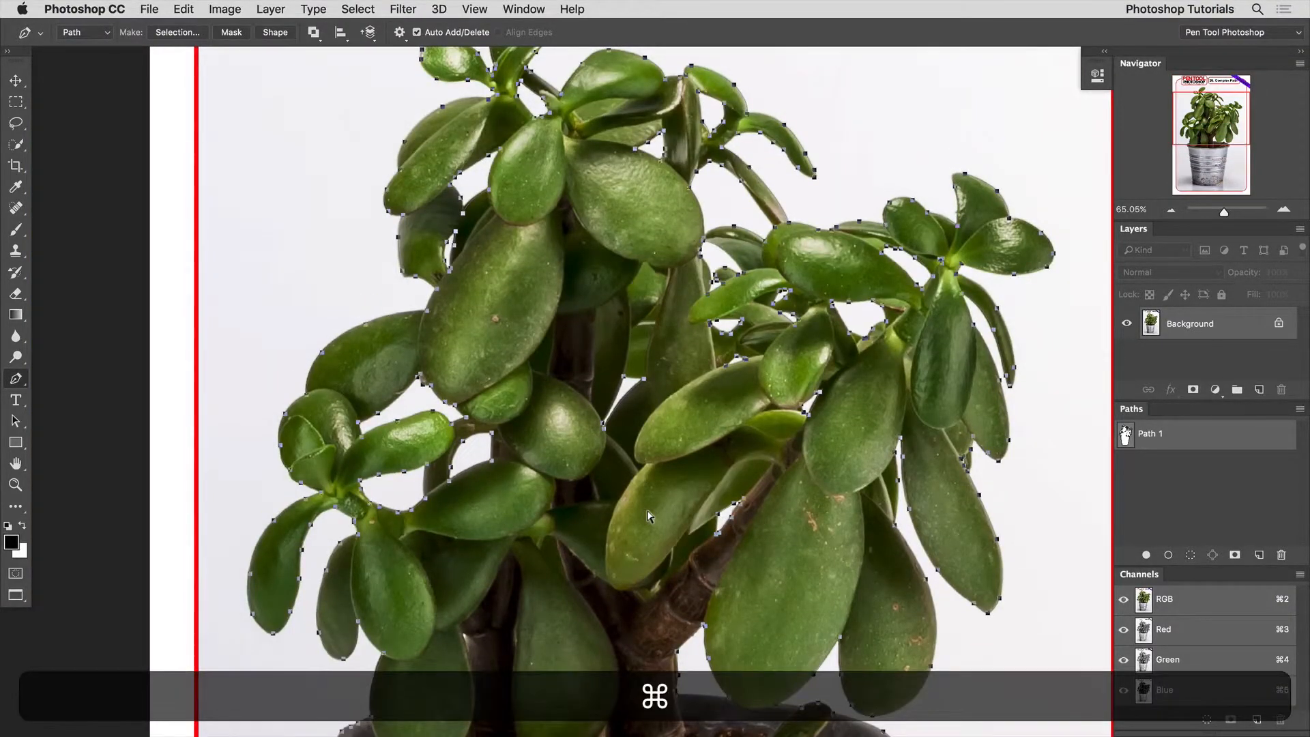
key("super+0")
key("q")
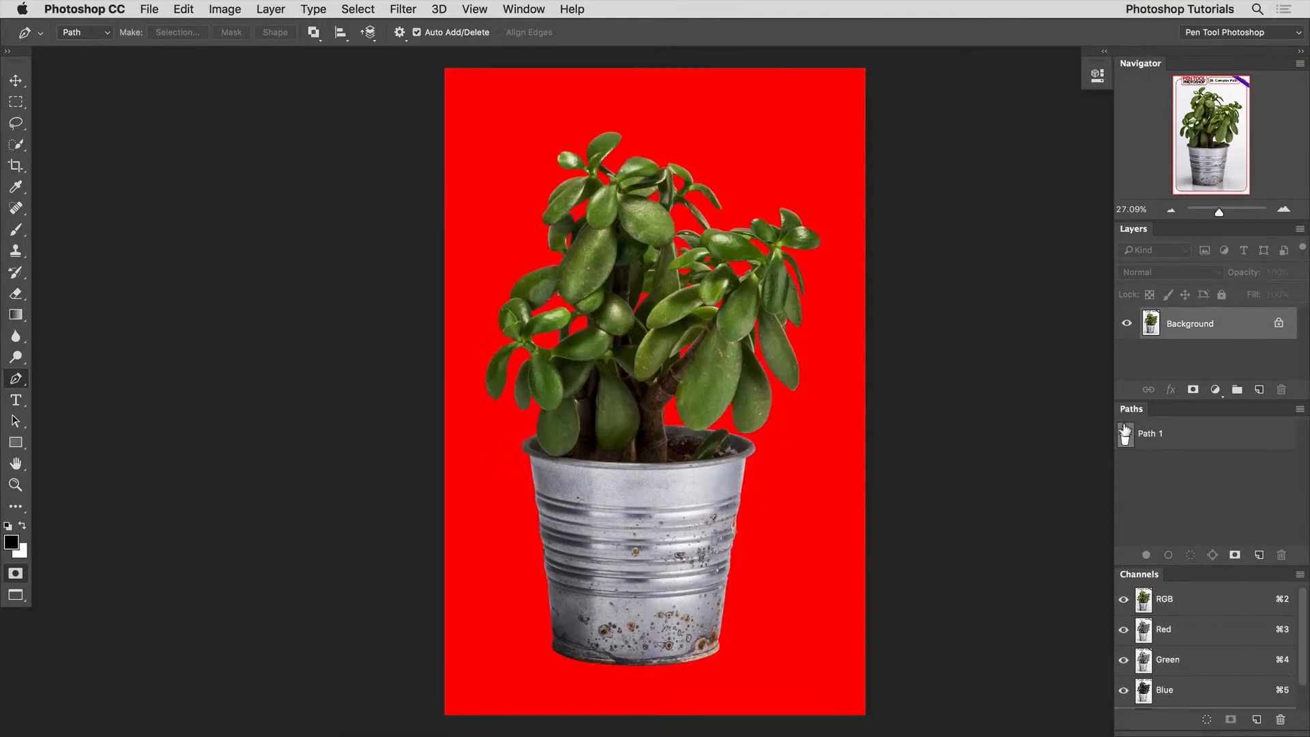
key("super+i")
key("super+i")
key("q")
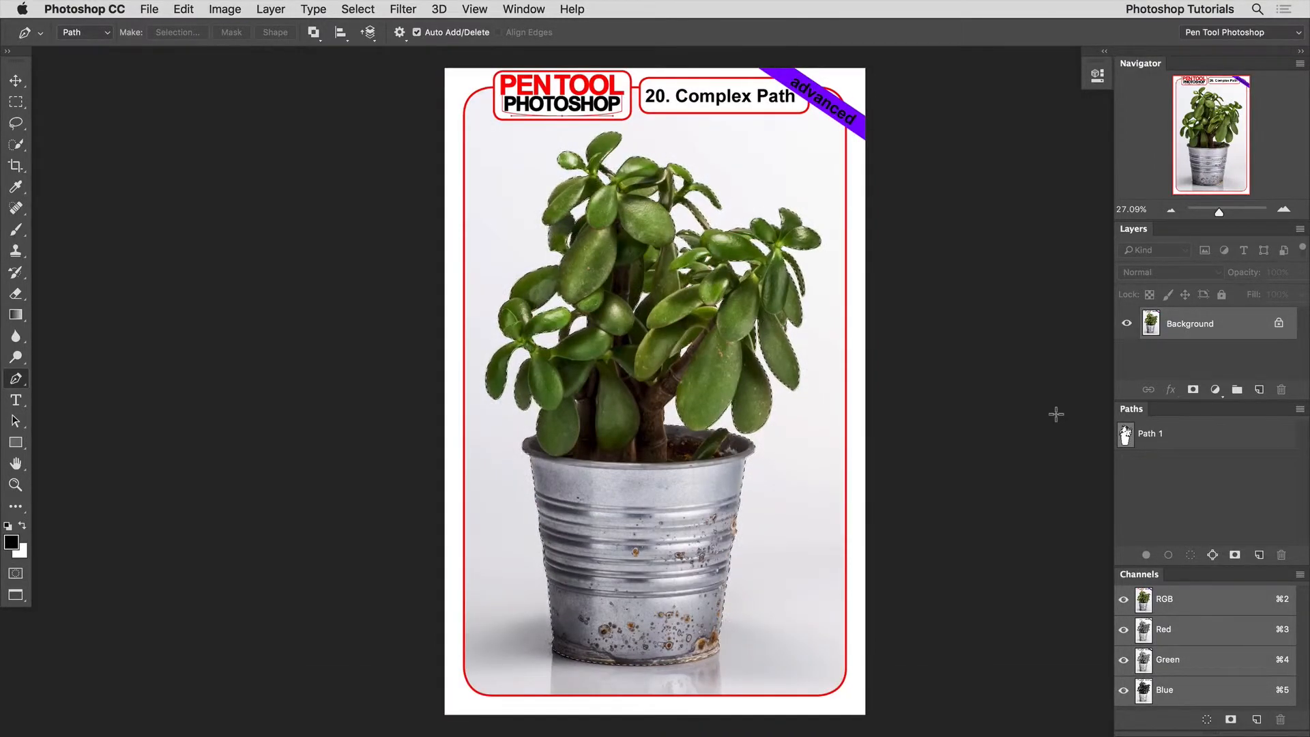
Inspect the lower leaves and trunk in Quick Mask mode for untraced background gaps, and return to the standard view
key("q")
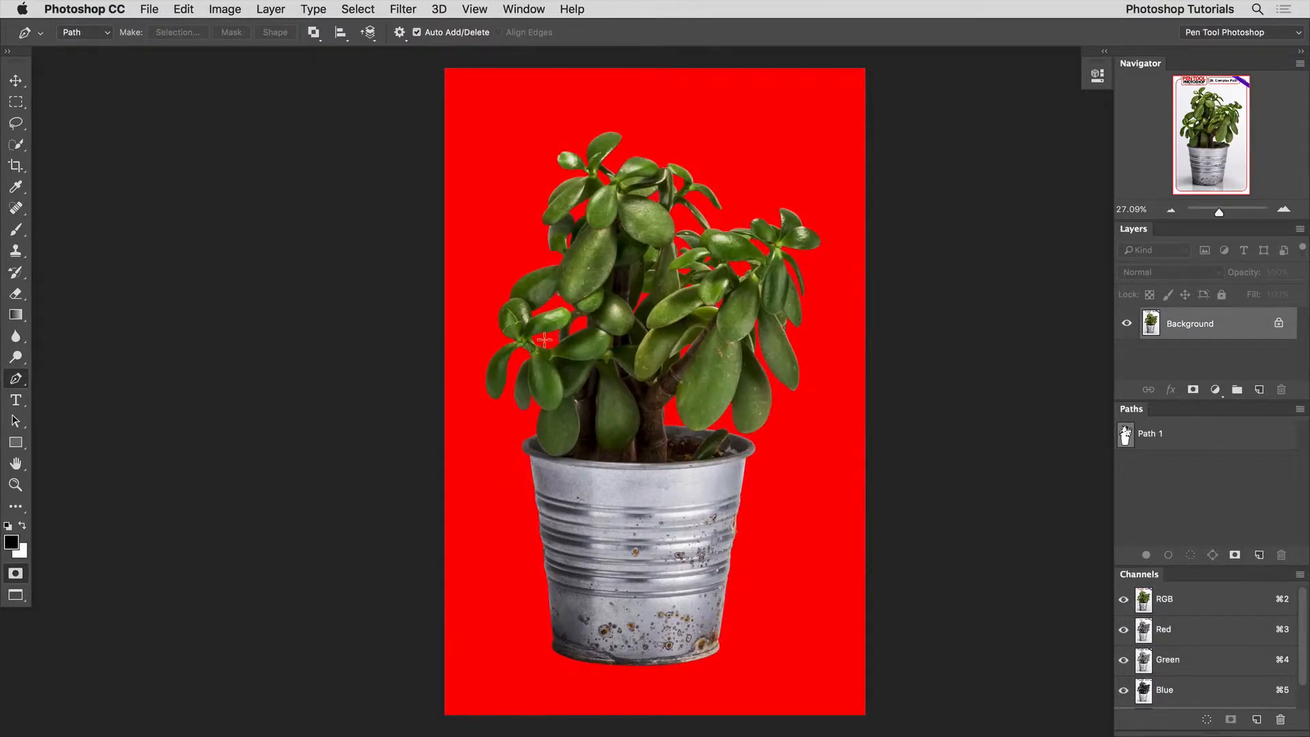
left_click(659, 390, "super")
left_click(659, 390, "super")
left_click(660, 390, "super")
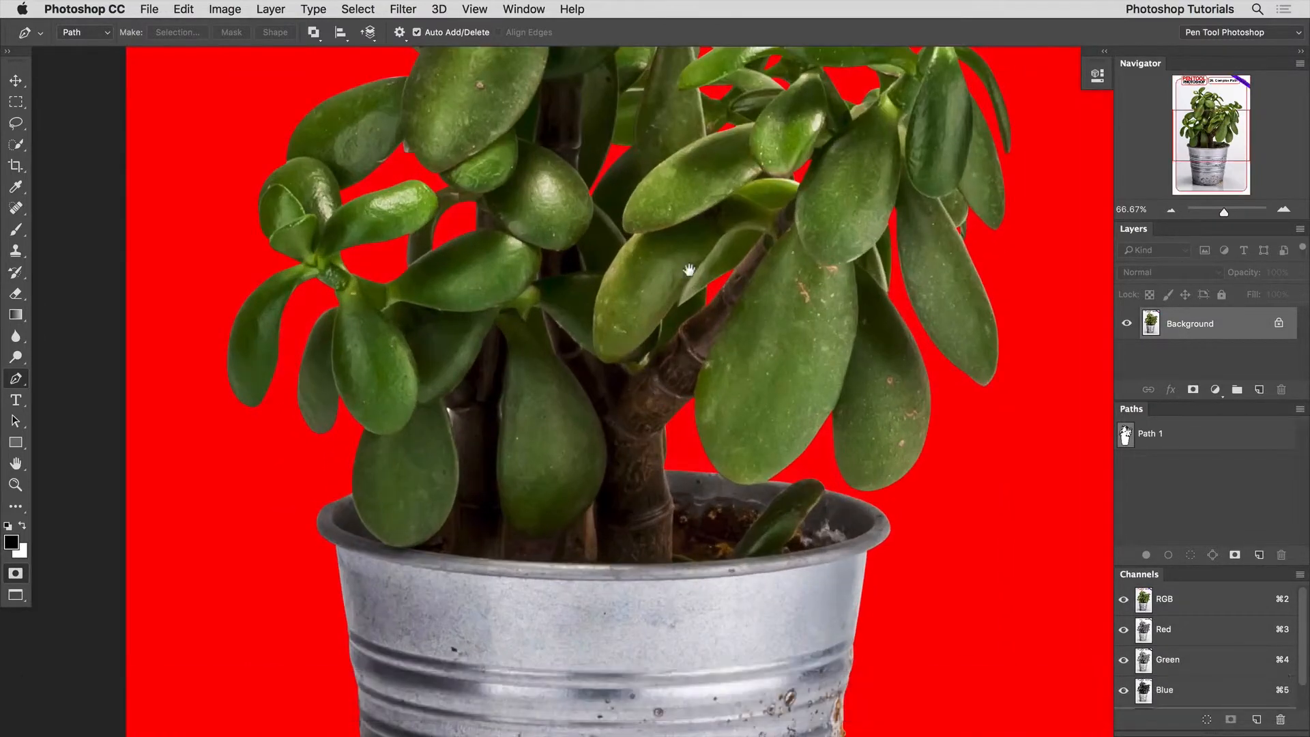
left_click_drag(686, 265, 678, 327)
key("q")
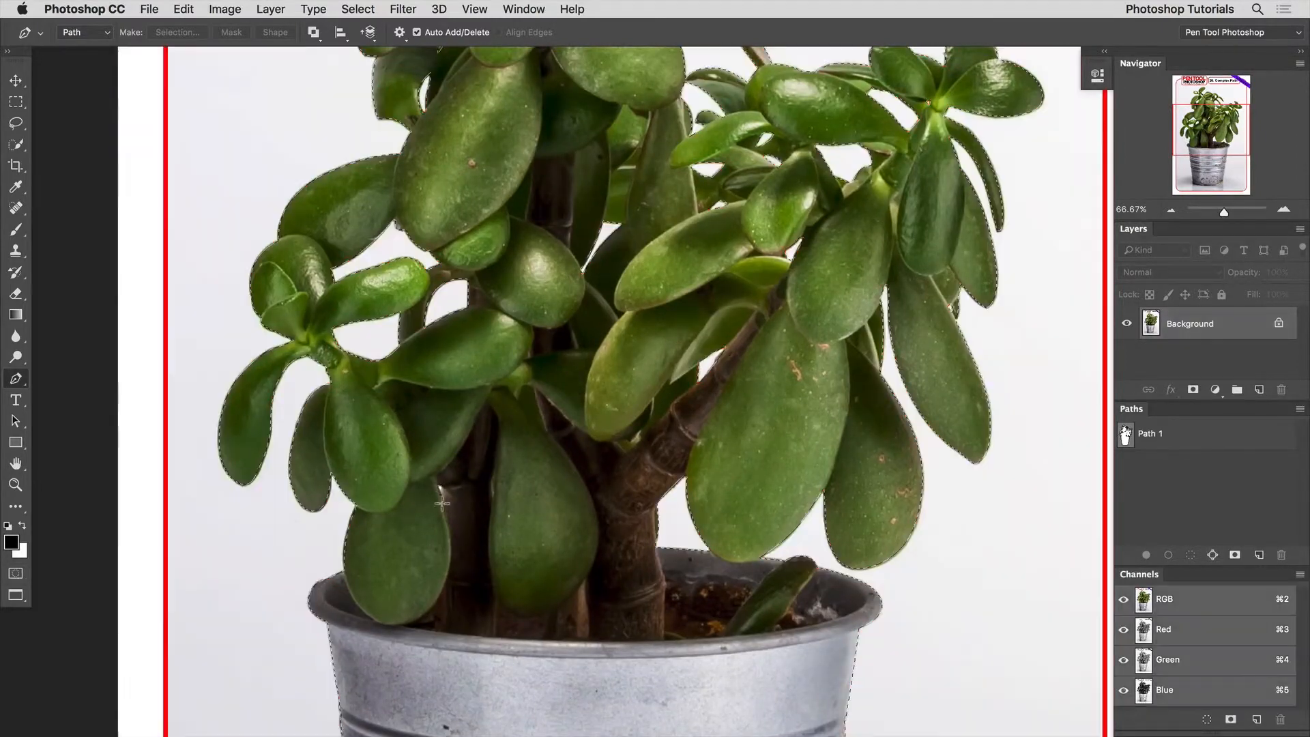
Clear the selection, reactivate Path 1 and trace a closed subpath around the tiny bright gap beside the left trunk
key("super+equal")
key("super+equal")
key("super+equal")
key("super+d")
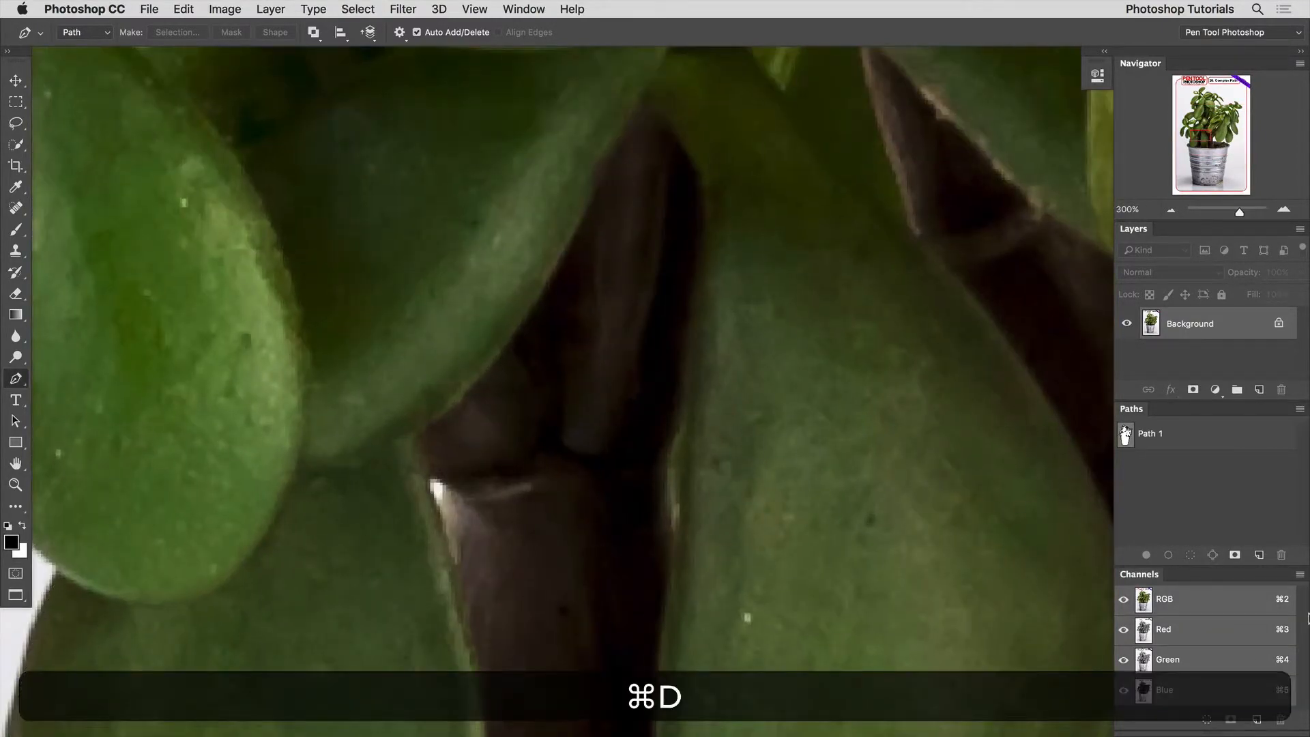
left_click(1189, 436)
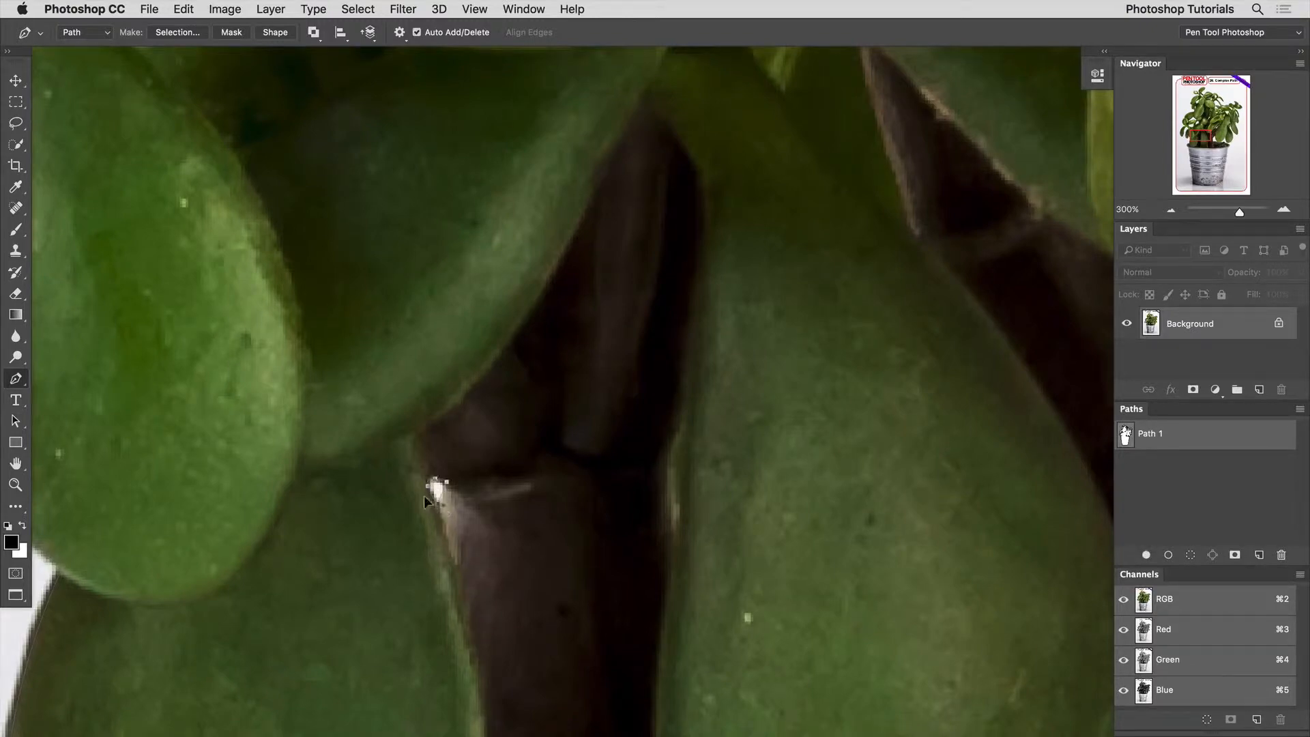
Load the updated Path 1 as a selection and show it in Quick Mask mode
key("super+minus")
key("super+minus")
key("super+minus")
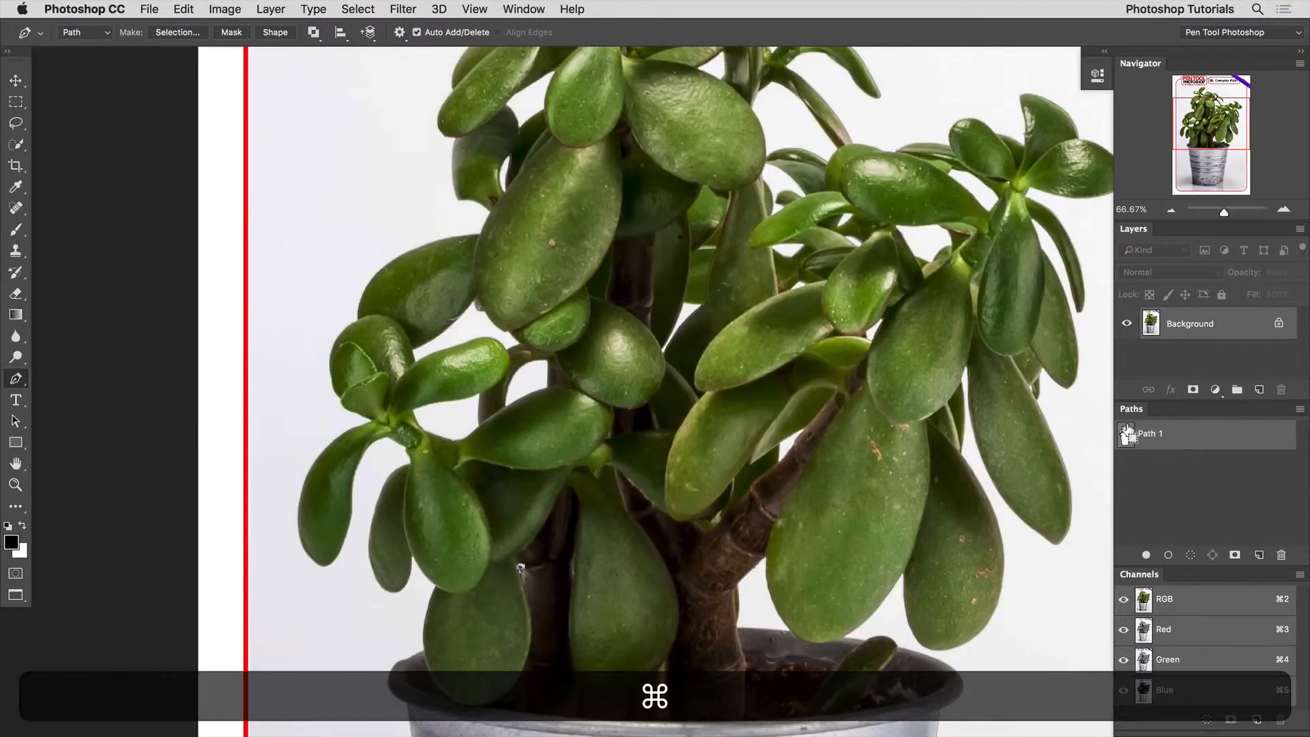
left_click(1198, 491)
key("q")
Examine the cutout edges of the upper leaf clusters, comparing the Quick Mask preview with the original image
left_click_drag(690, 304, 690, 407)
left_click_drag(615, 303, 624, 408)
left_click_drag(547, 294, 563, 350)
scroll(564, 350, "up", 5)
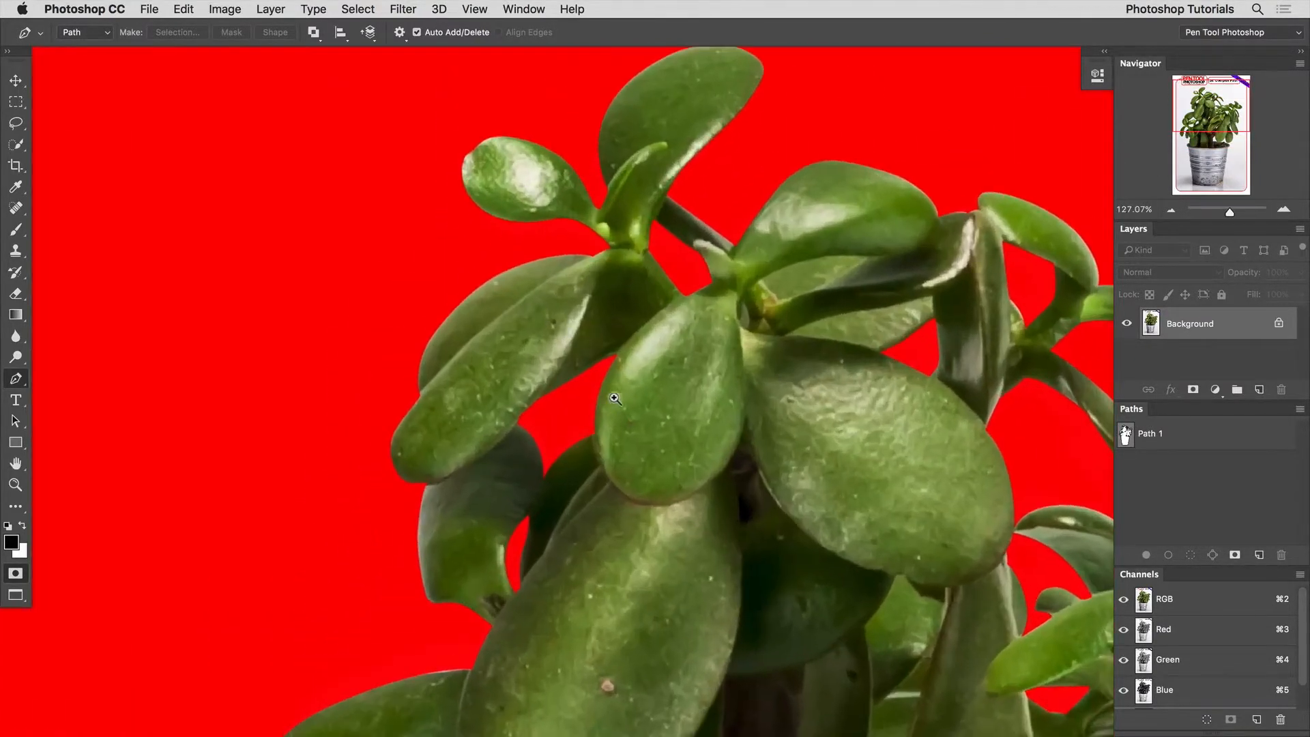
key("q")
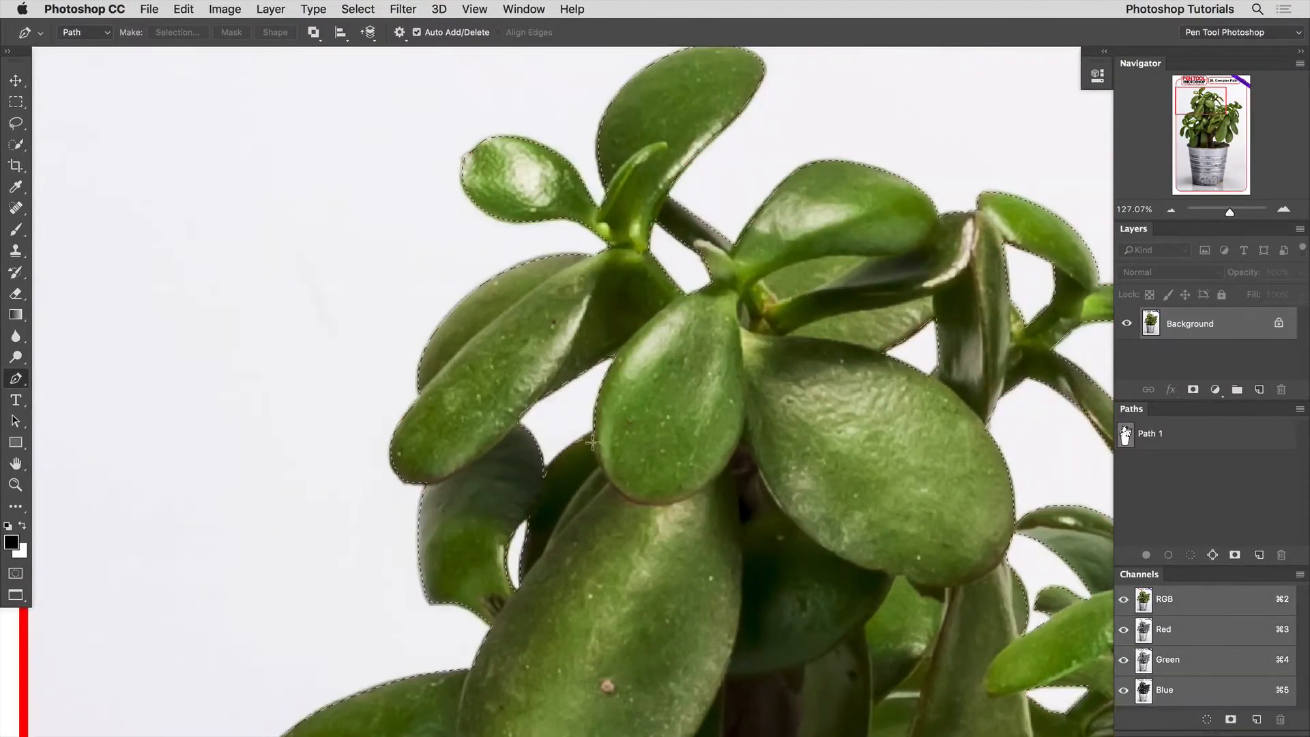
left_click(585, 435, "super")
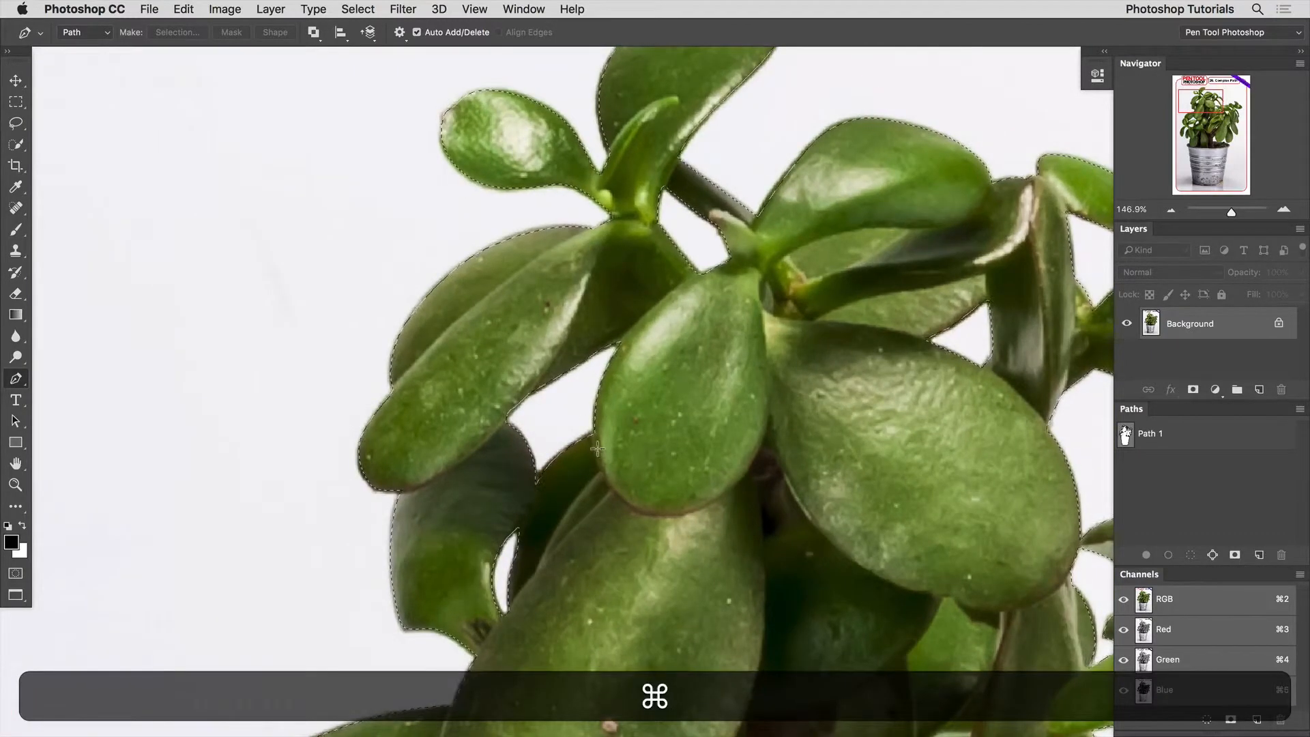
key("q")
scroll(680, 450, "down", 2)
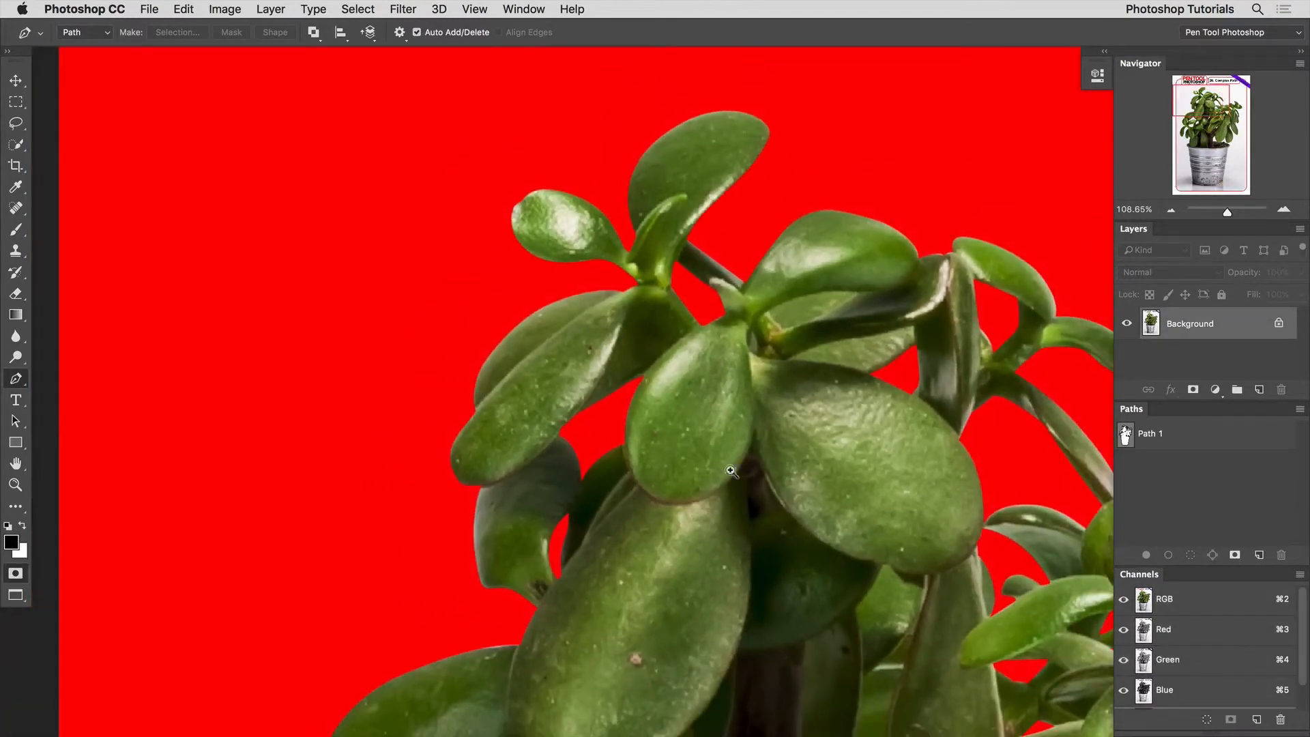
Check the cutout of the whole plant and pot in Quick Mask mode and return to the standard view
scroll(682, 454, "down", 3)
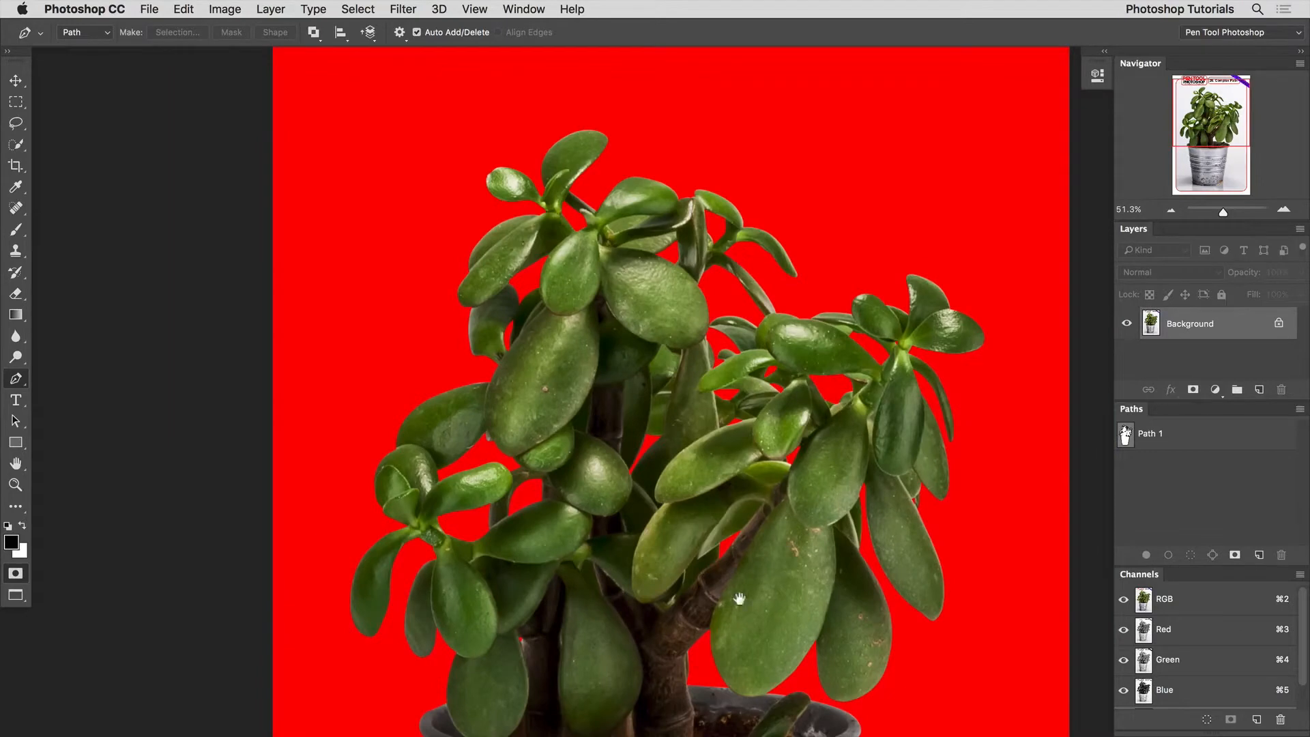
scroll(739, 598, "down", 1)
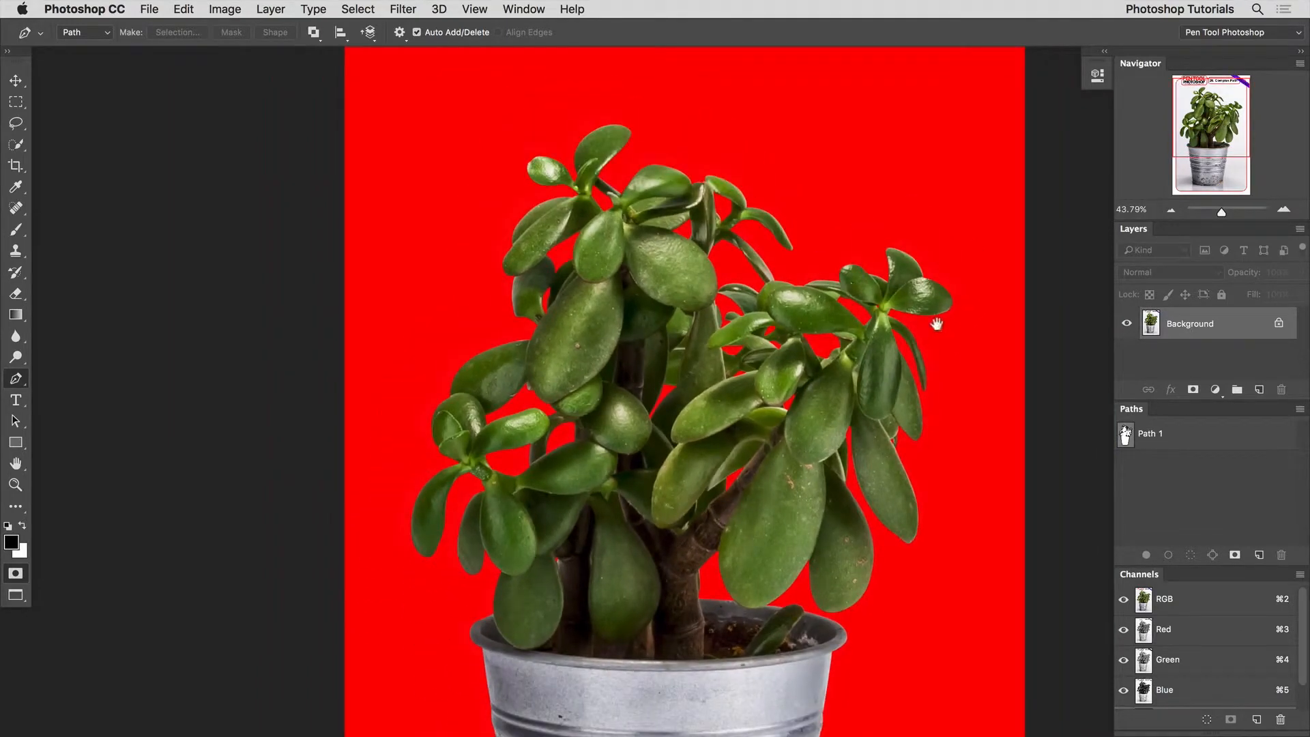
left_click_drag(714, 484, 703, 399)
key("ctrl+0")
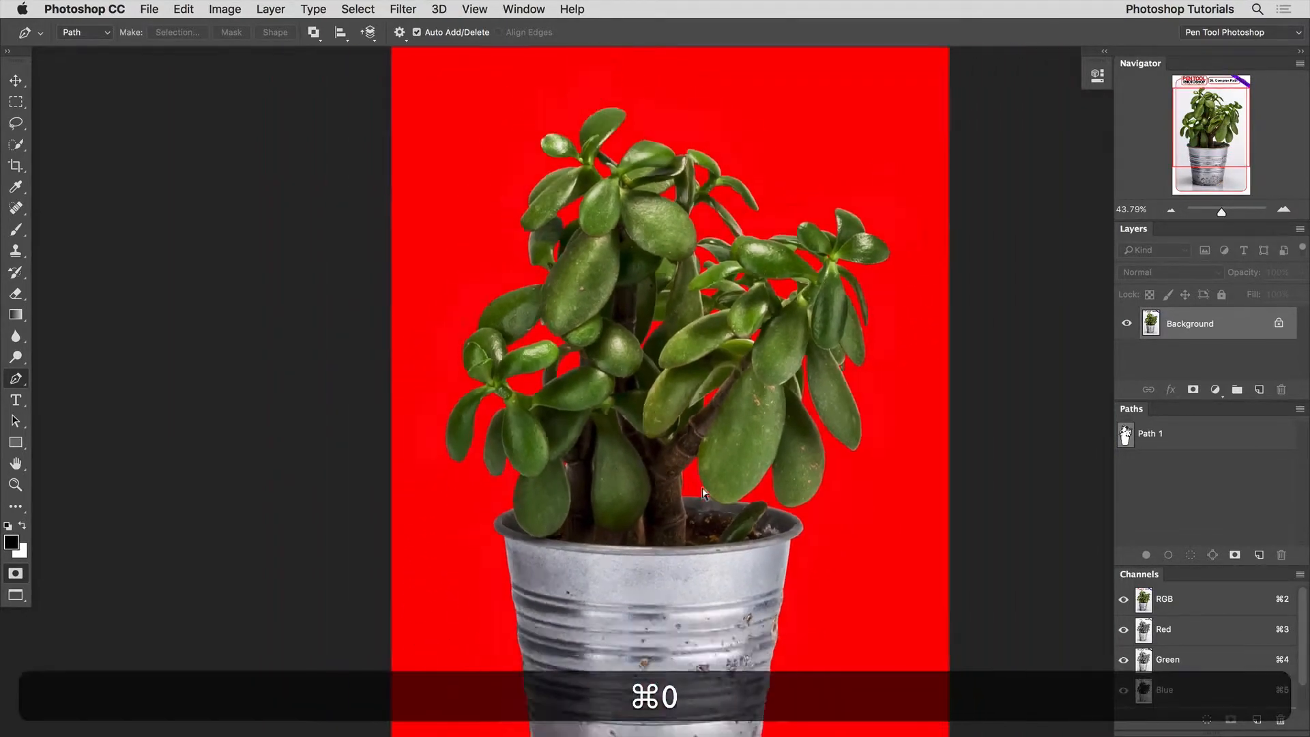
key("q")
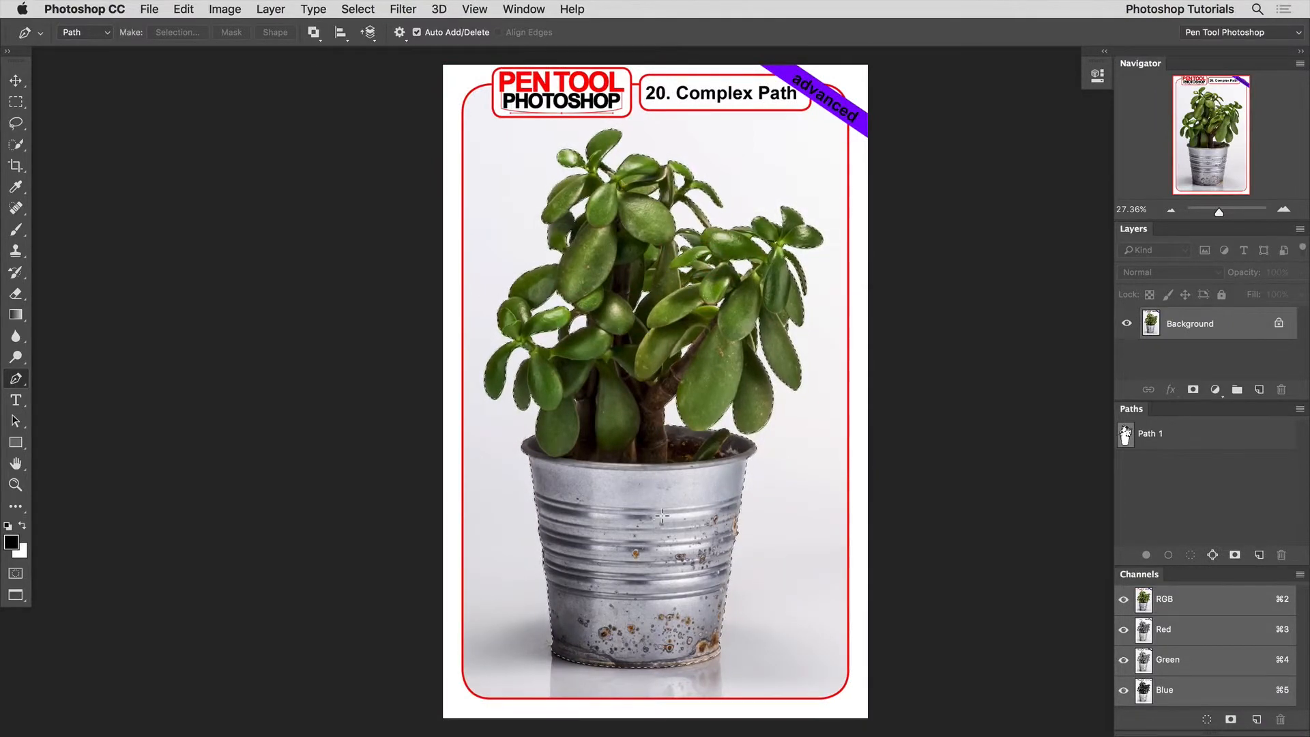
Create a group masked by the plant selection and move the Background, converted to Layer 0, into it
left_click(1236, 391)
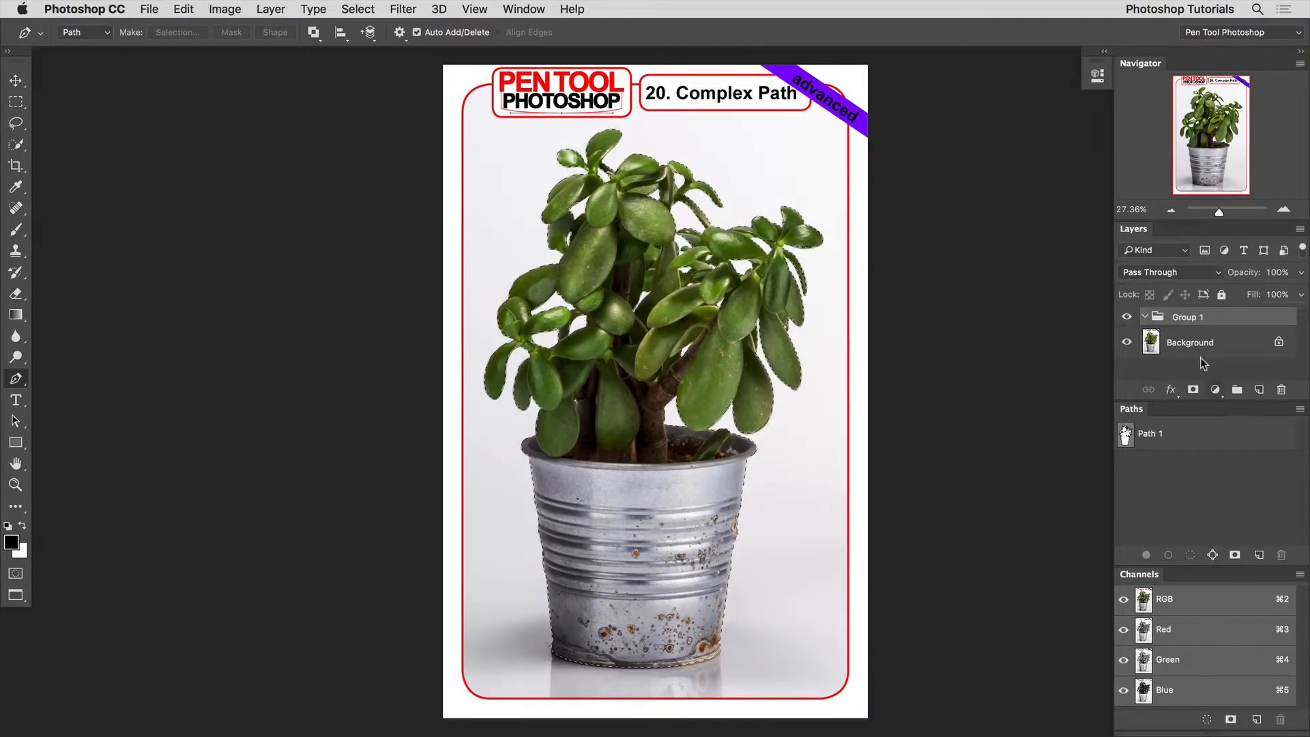
left_click(1192, 390)
double_click(1187, 353)
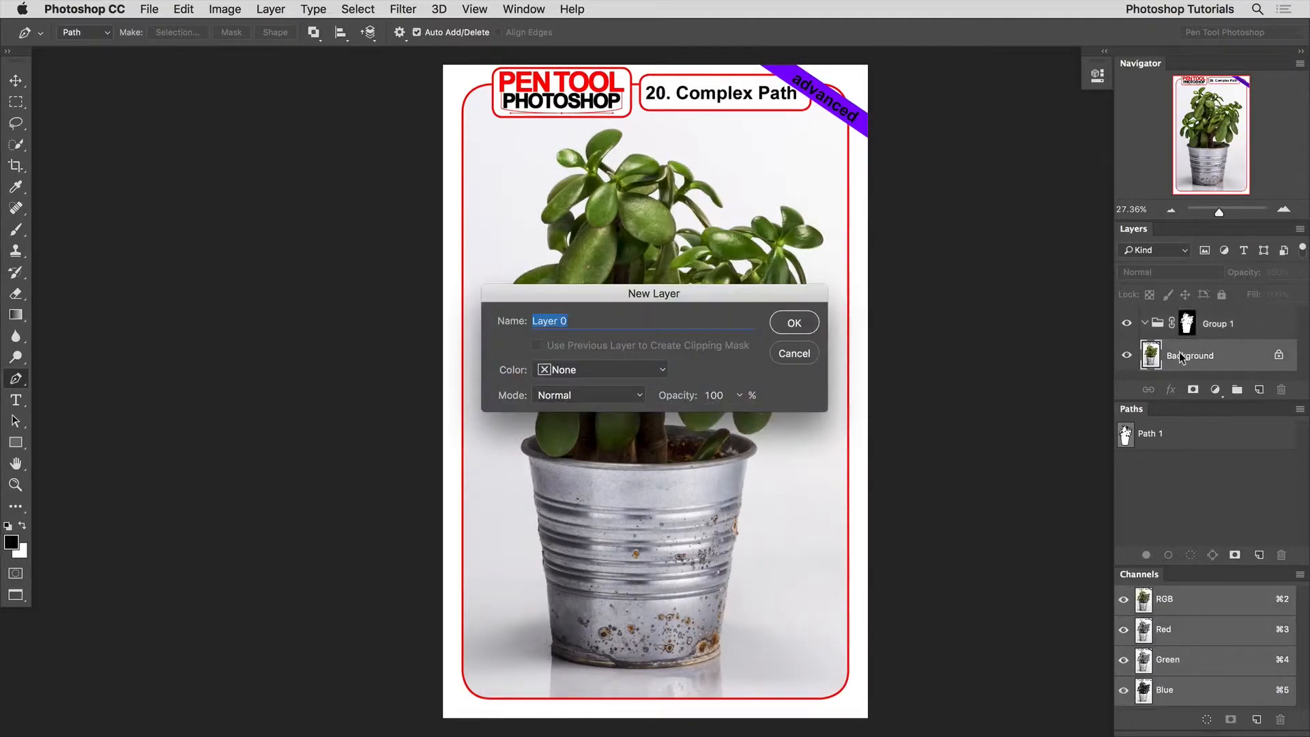
key("Return")
left_click_drag(1184, 354, 1157, 325)
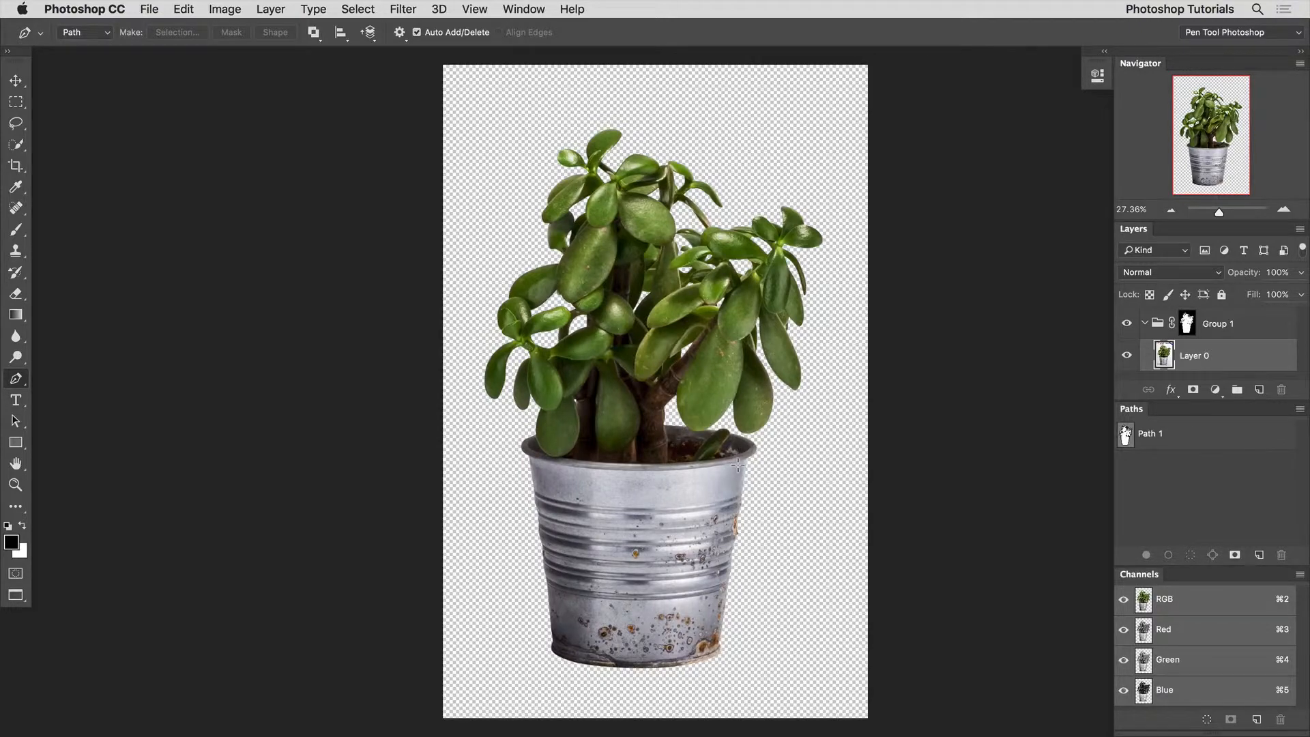
Start a new path from the pot's left rim, around the overlapping leaf and along the inner edge of the front rim
left_click_drag(544, 431, 622, 461)
mouse_move(564, 460)
left_mouse_down()
mouse_move(581, 470)
mouse_move(564, 457)
left_mouse_up()
left_click_drag(501, 427, 584, 532)
scroll(517, 461, "up", 1)
left_click_drag(609, 533, 681, 545)
left_click(610, 533, "alt")
left_click_drag(788, 554, 489, 501)
left_click_drag(545, 505, 659, 508)
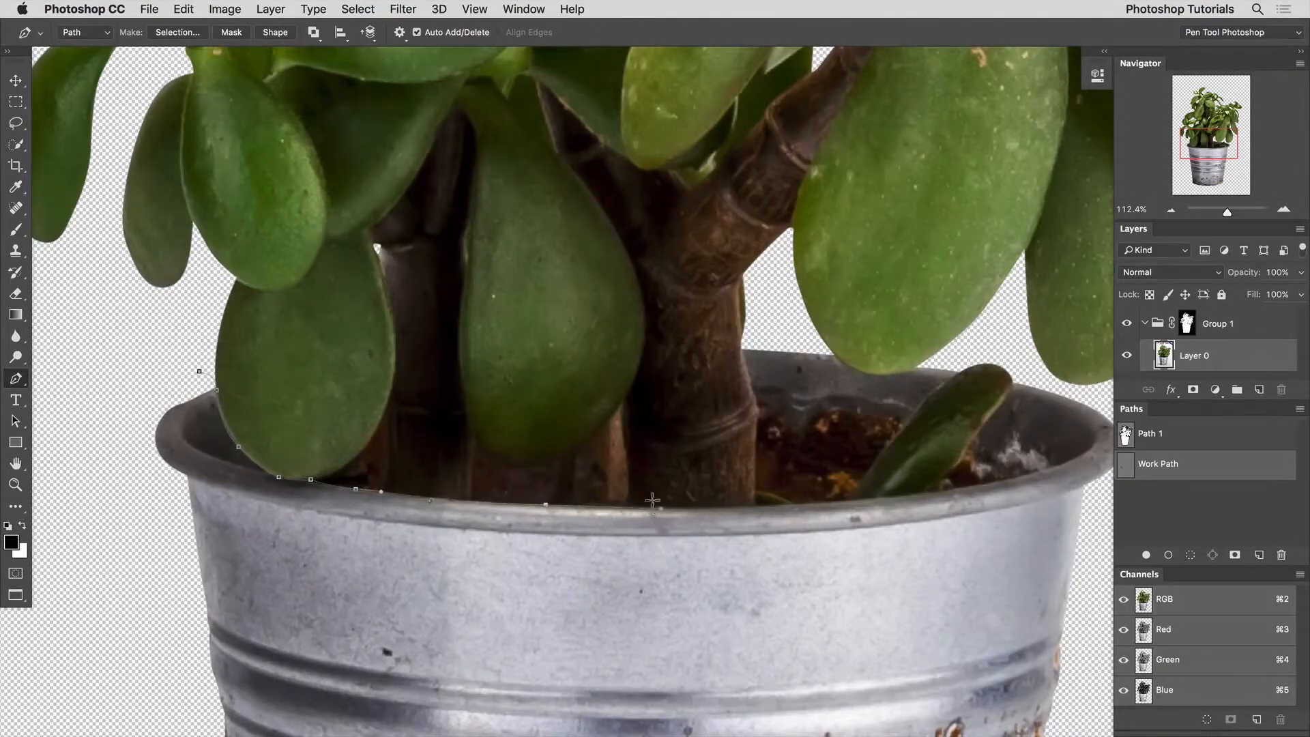
left_click_drag(756, 506, 776, 506)
left_click_drag(878, 490, 731, 503)
Continue the pot path around the whitish soil fragments inside the right end of the rim
left_click(804, 465)
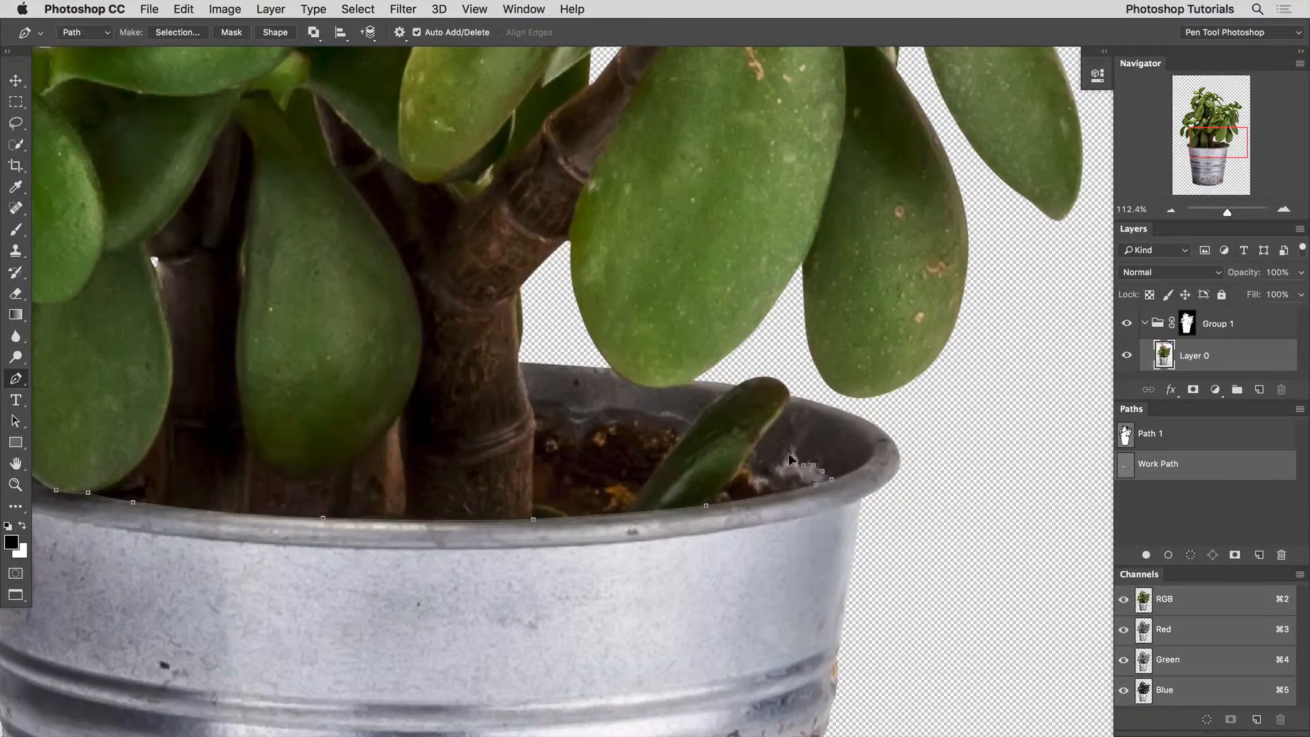
left_click(792, 454)
left_click(787, 455)
left_click(779, 463)
left_click(772, 470)
left_click(762, 476)
left_click(752, 477)
left_click(752, 465)
Continue the pot path over the tip and down the far side of the small leaf inside the pot
left_click_drag(777, 415, 782, 372)
left_click_drag(743, 375, 735, 379)
left_click(738, 385)
left_click(714, 403)
left_click(689, 432)
left_click(679, 439)
Trace the rear edge of the soil from the small leaf to the trunk, undoing misplaced anchor points
left_click_drag(669, 431, 666, 429)
left_click(651, 429)
left_click(636, 430)
left_click(629, 426)
left_click(623, 424)
left_click(613, 420)
left_click(598, 424)
left_click(586, 432)
left_click(575, 440)
key("super+z")
left_click_drag(557, 416, 551, 414)
left_click(545, 417)
left_click(529, 410)
key("super+z")
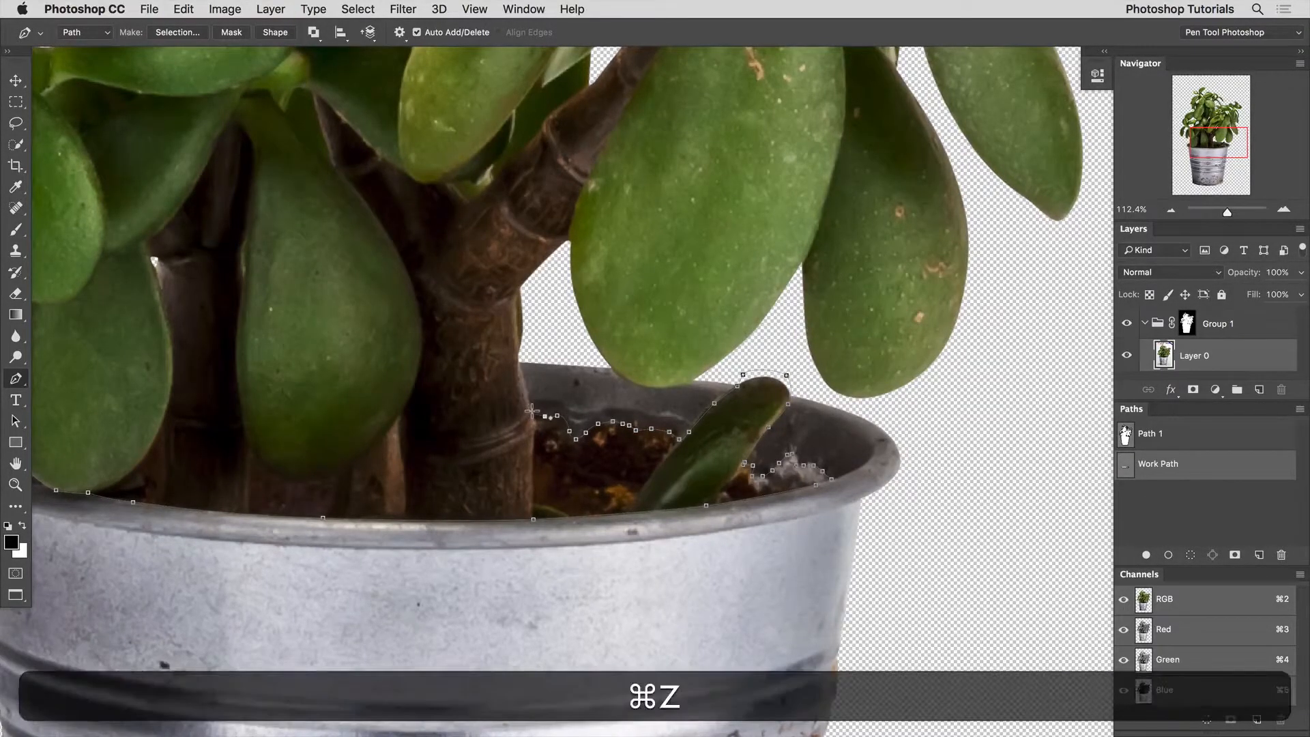
left_click(535, 414)
Continue the path up the trunk's right edge and along the pot's back rim, passing under the hanging leaves to the right side
left_click(530, 403)
left_click(521, 373)
left_click(519, 359)
left_click_drag(540, 346, 566, 346)
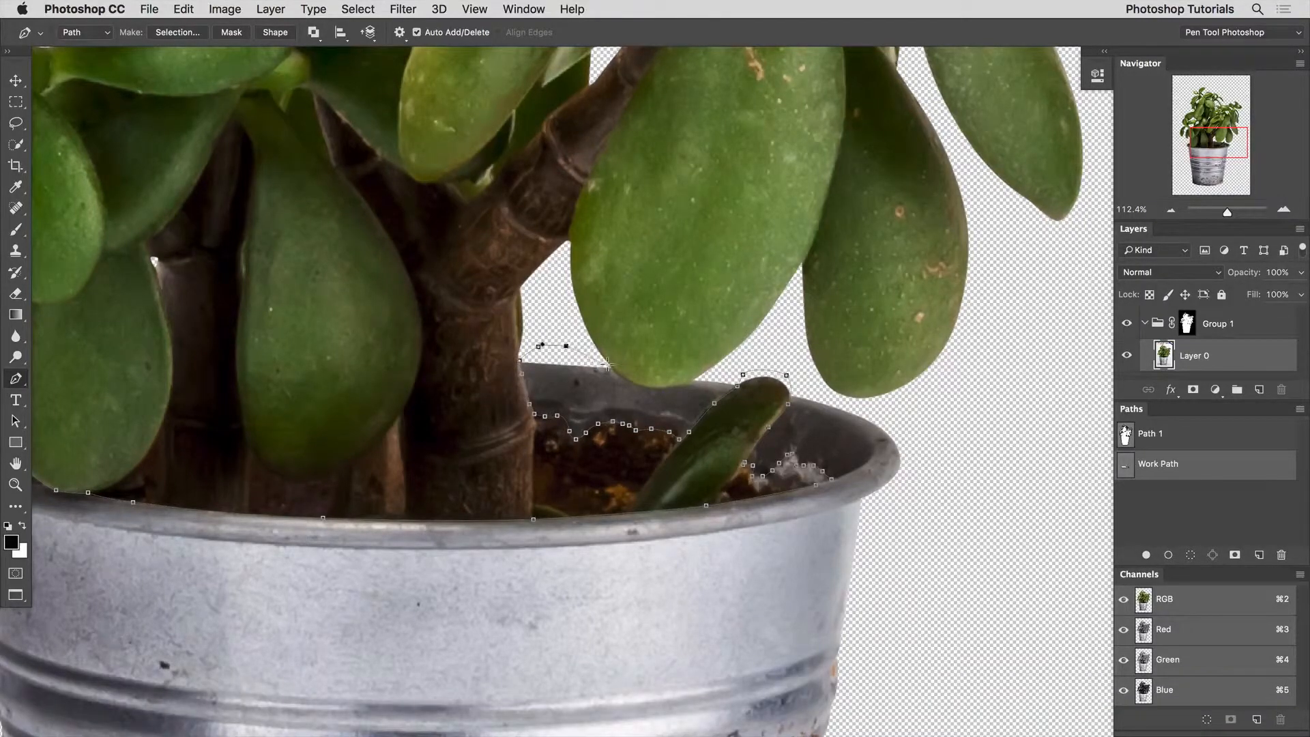
left_click_drag(646, 387, 658, 382)
left_click(697, 378)
left_click_drag(767, 349, 822, 392)
left_click_drag(869, 410, 947, 469)
Run the path loosely around the outside of the pot's sides and base and close it at the left rim
scroll(723, 517, "down", 10)
left_click_drag(723, 517, 677, 257)
left_click_drag(722, 509, 716, 533)
left_click_drag(610, 562, 581, 566)
left_click_drag(485, 567, 418, 549)
left_click_drag(404, 392, 402, 294)
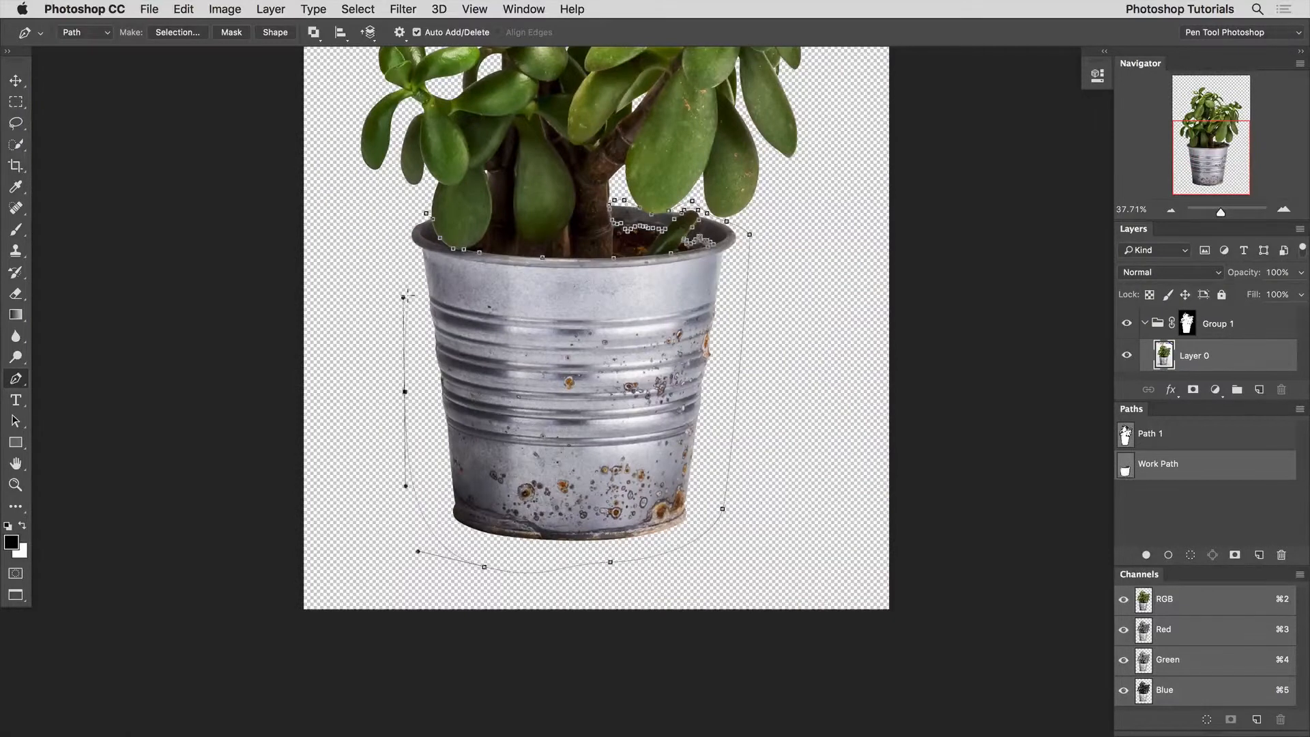
left_click_drag(389, 236, 393, 223)
left_click_drag(425, 213, 439, 208)
key("super+z")
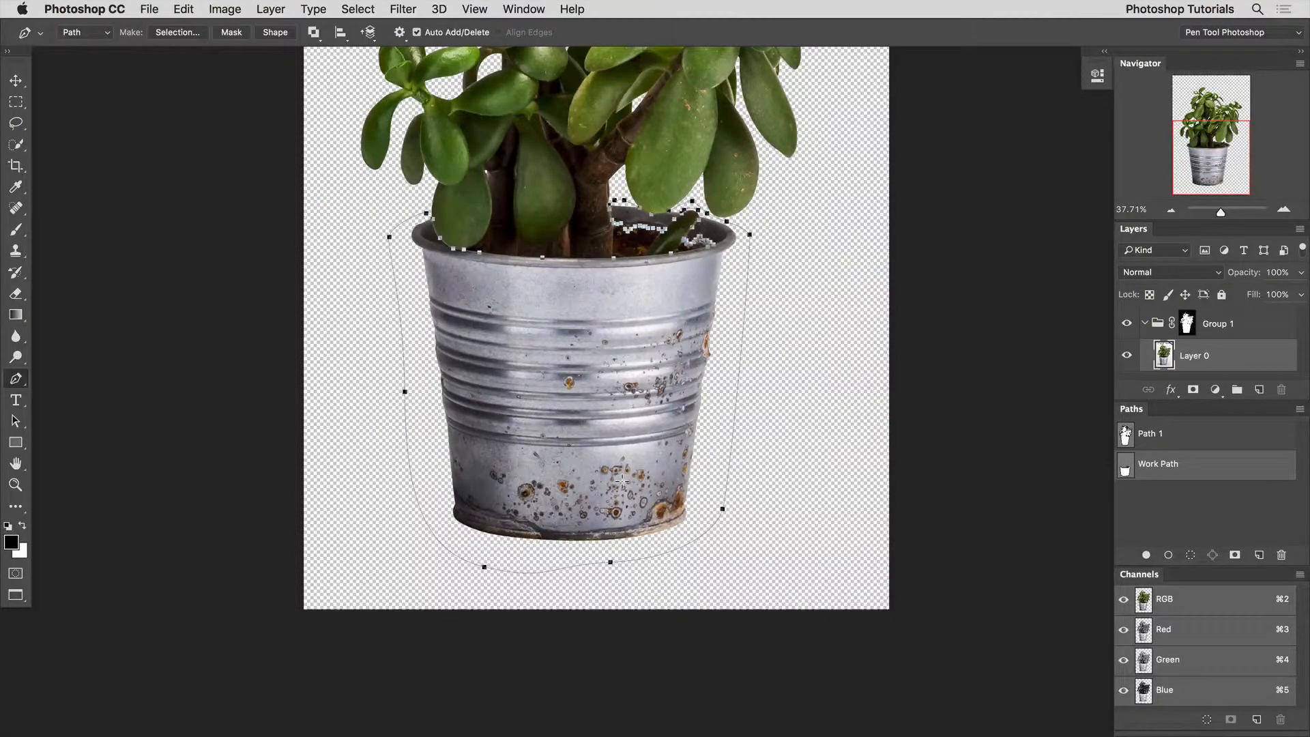
Save the work path as Path 2 and load it as a selection
double_click(1128, 465)
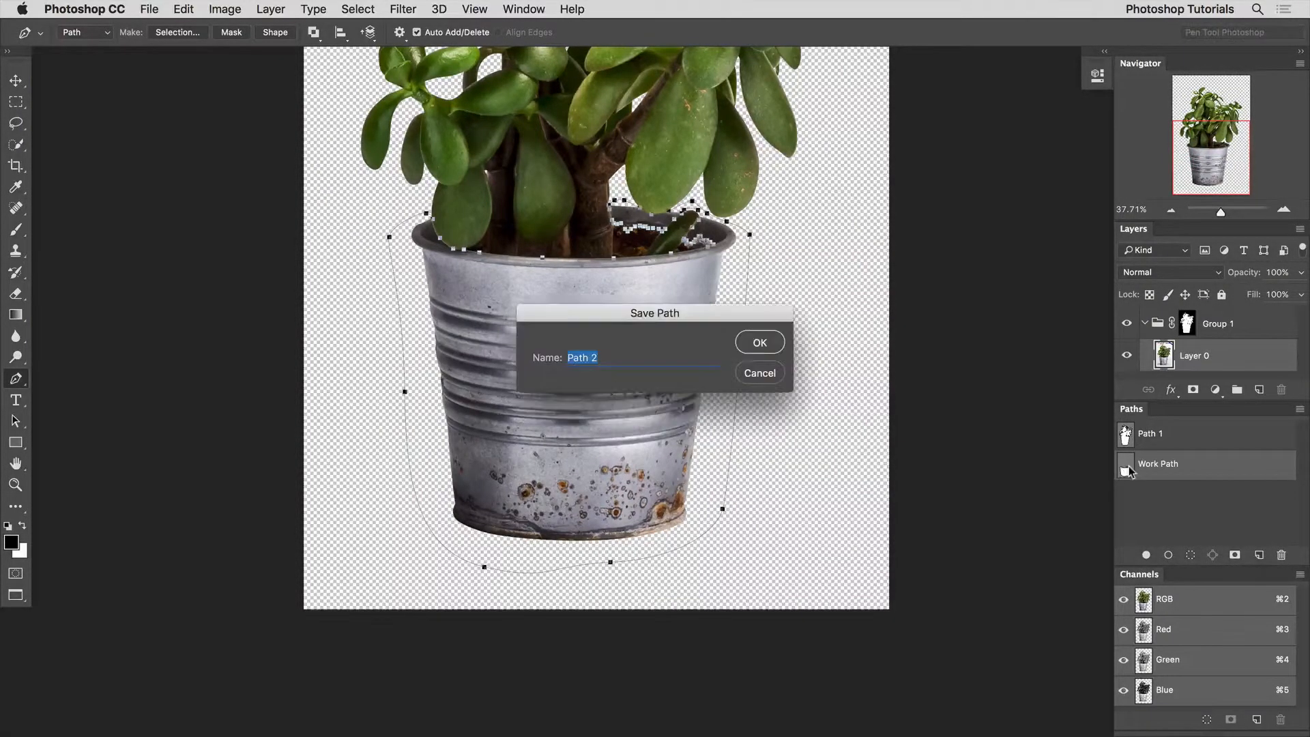
key("Return")
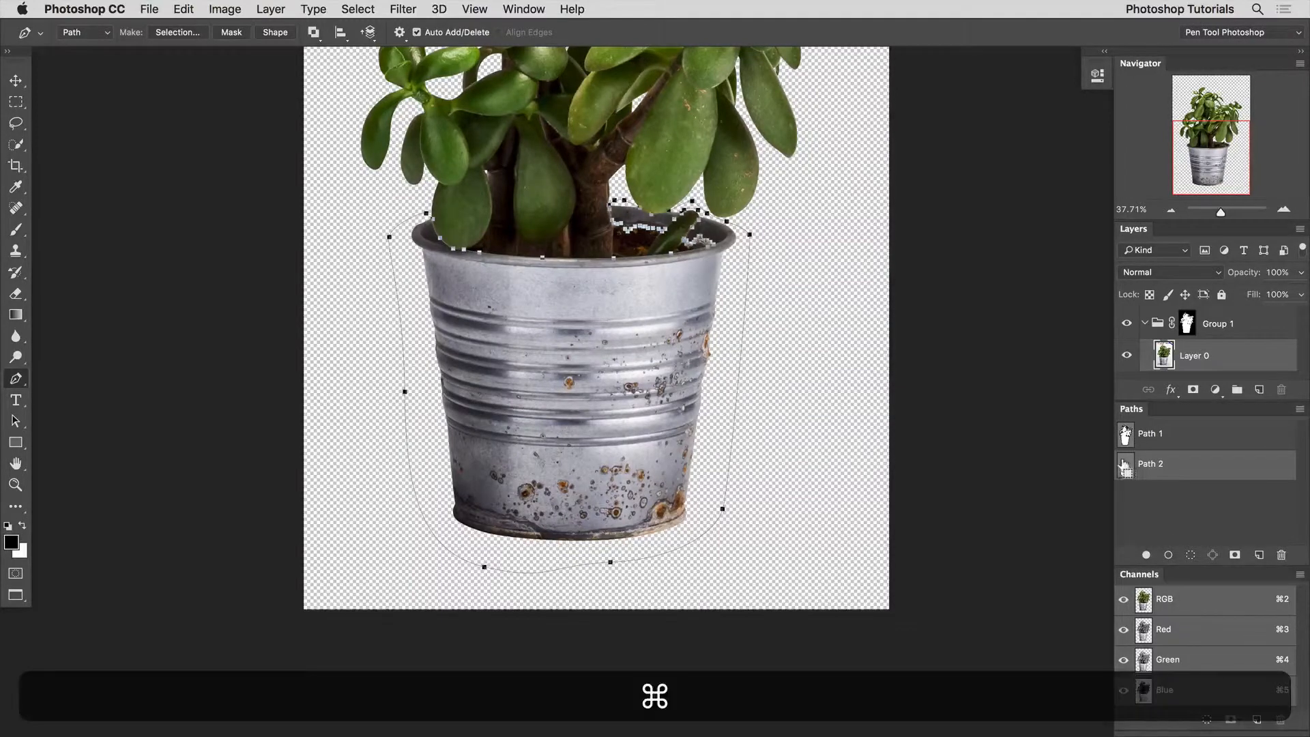
left_click(1125, 466, "super")
Create a nested group above Layer 0, masked by the pot selection
left_click(1238, 389)
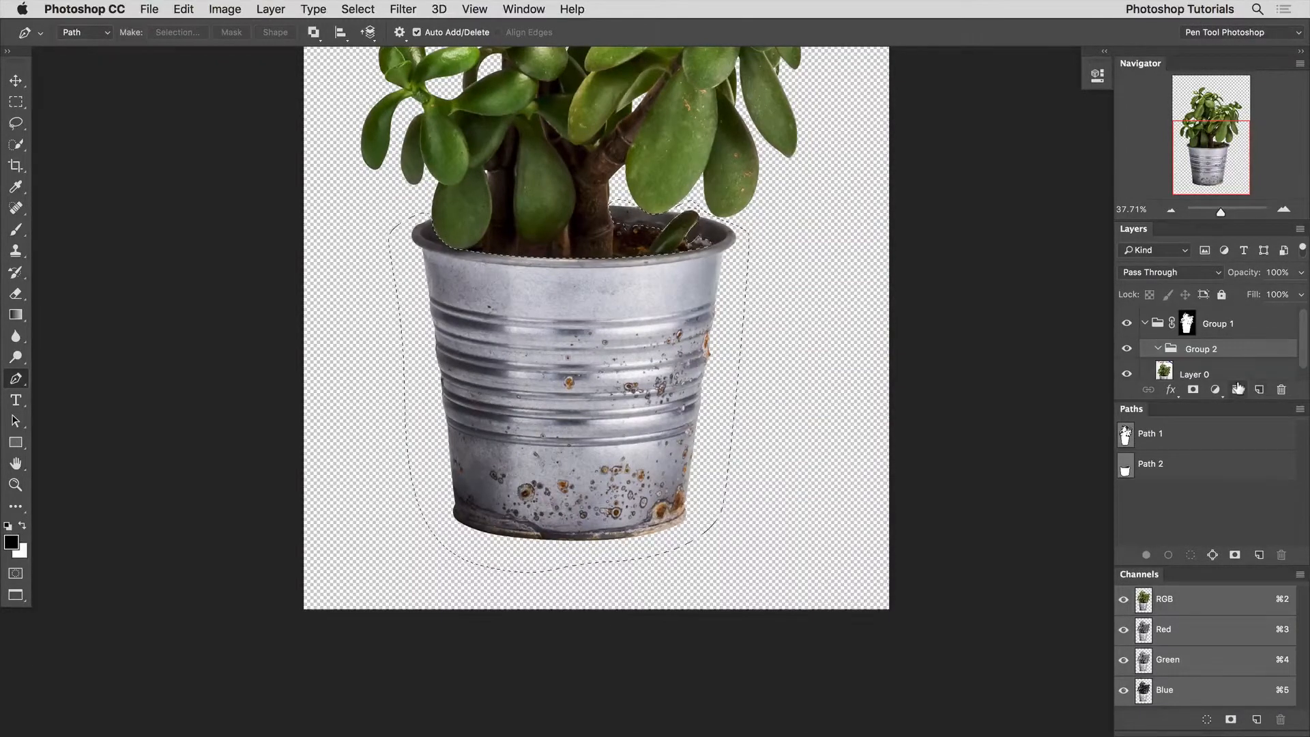
left_click(1192, 389)
left_click_drag(1198, 401, 1198, 447)
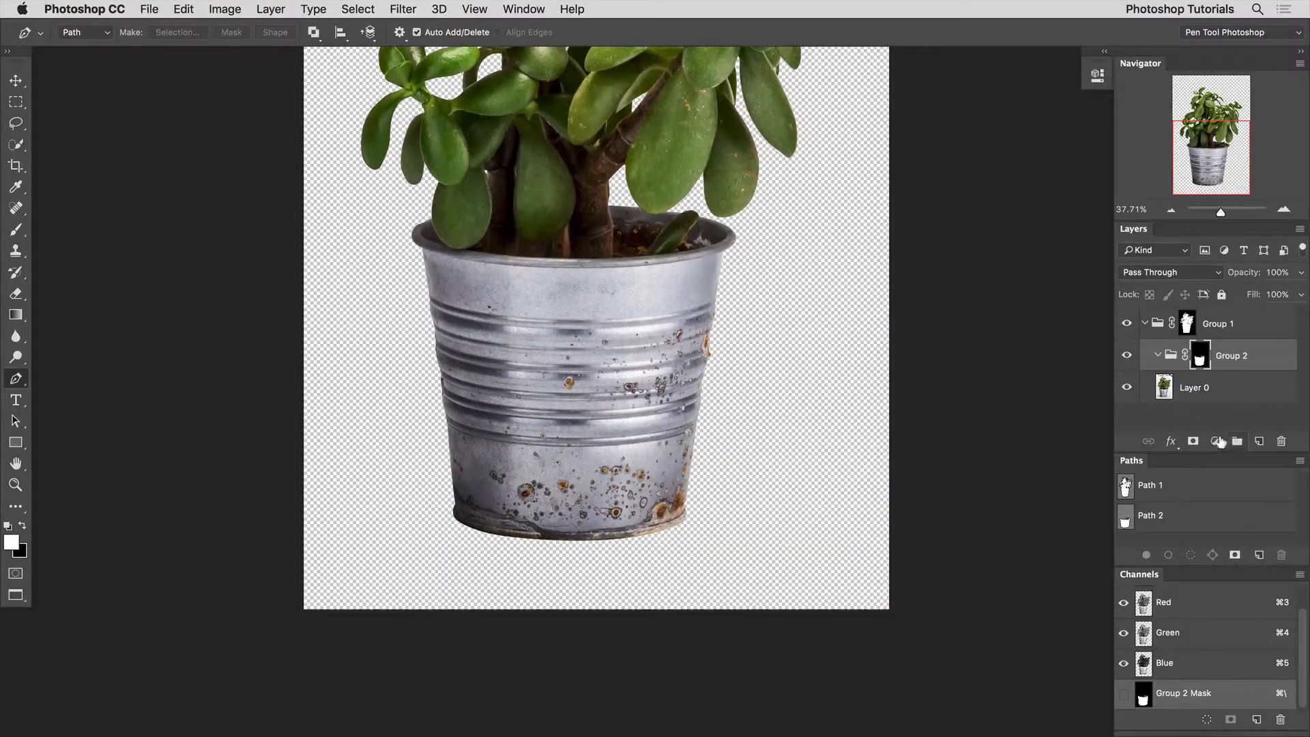
Add a Solid Color fill layer in pure red (ff0000) inside Group 2
left_click(1215, 442)
left_click(1216, 458)
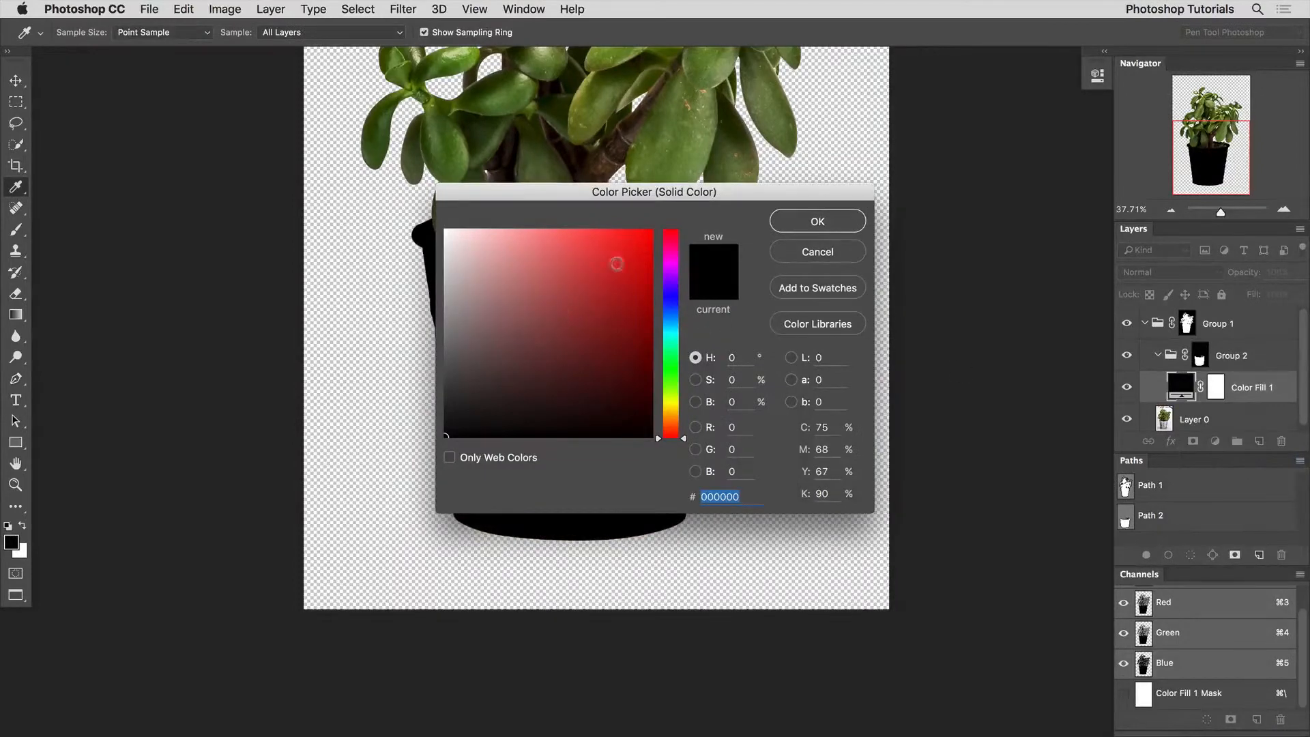
left_click_drag(616, 263, 828, 220)
left_click(828, 220)
Try the Multiply blend mode on the red fill, set it to Normal at 50% opacity, and hide the layer
left_click(1145, 272)
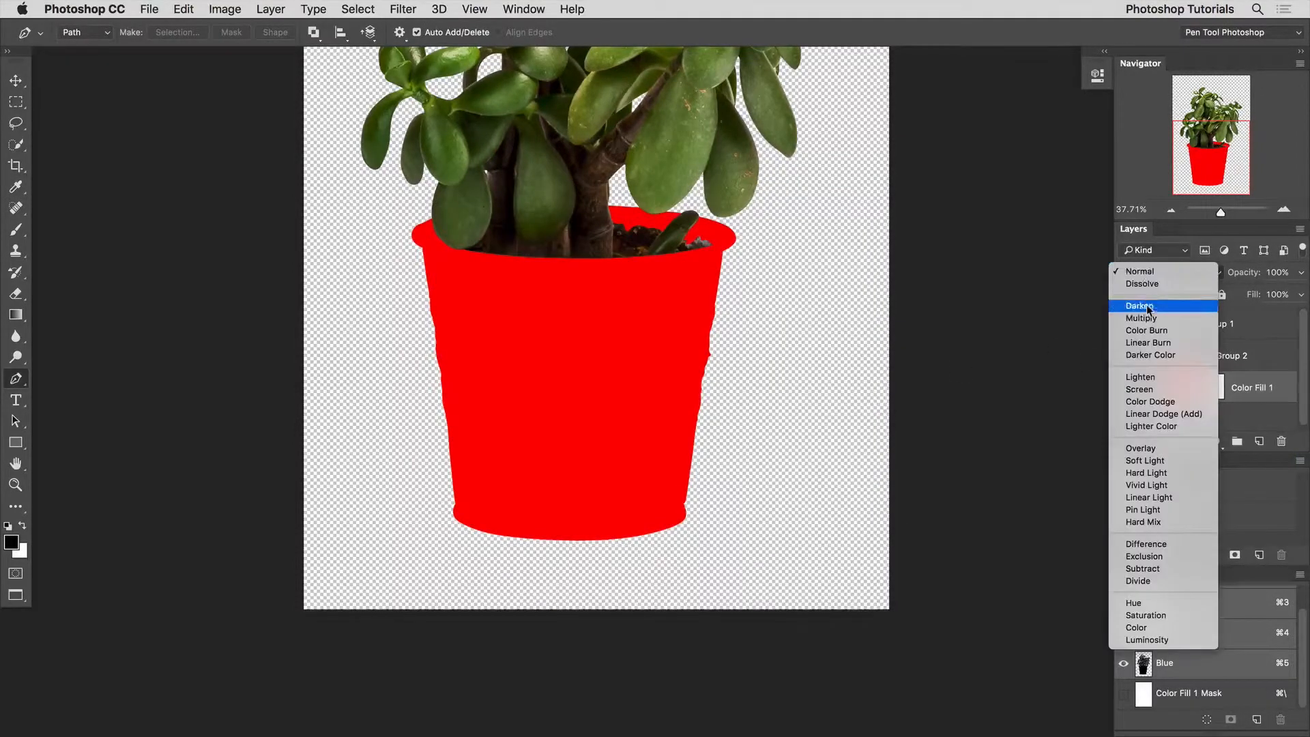
left_click(1146, 315)
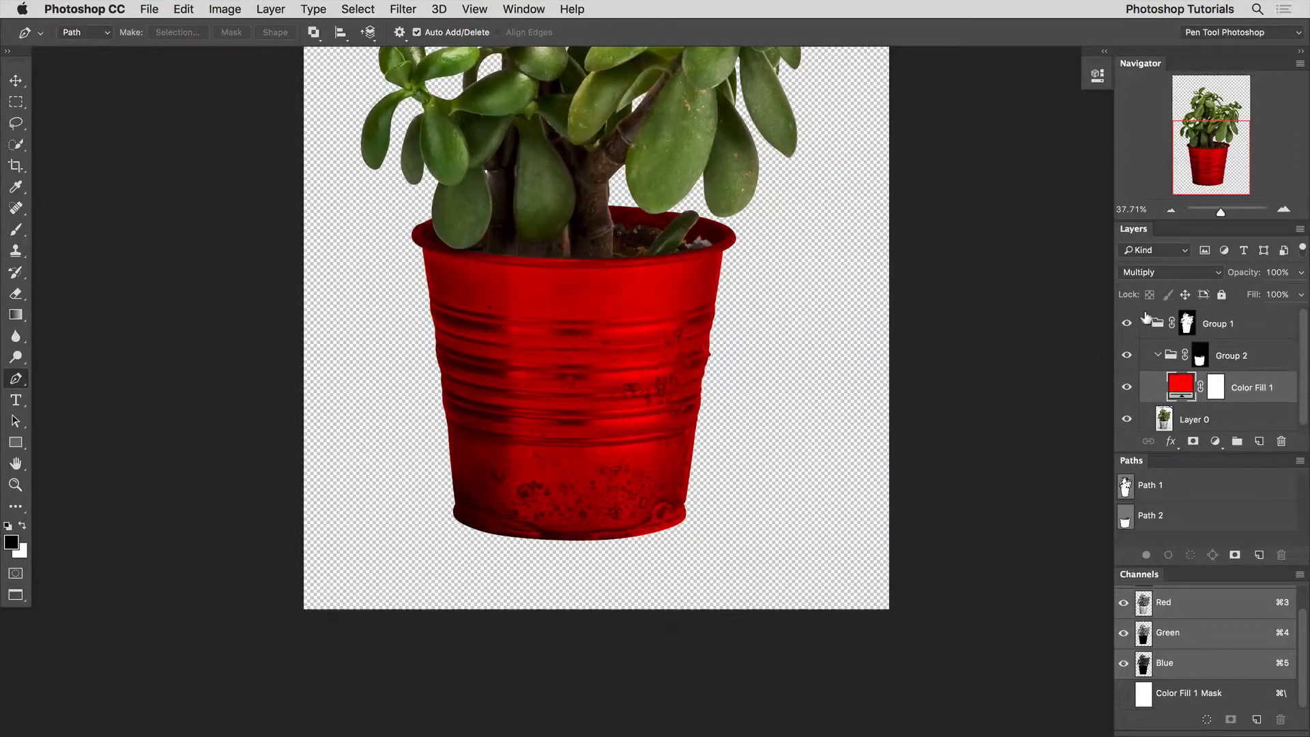
left_click(1126, 387)
key("m")
Add a Curves adjustment above the hidden color fill and pull the curve down to darken the pot
left_click(1214, 441)
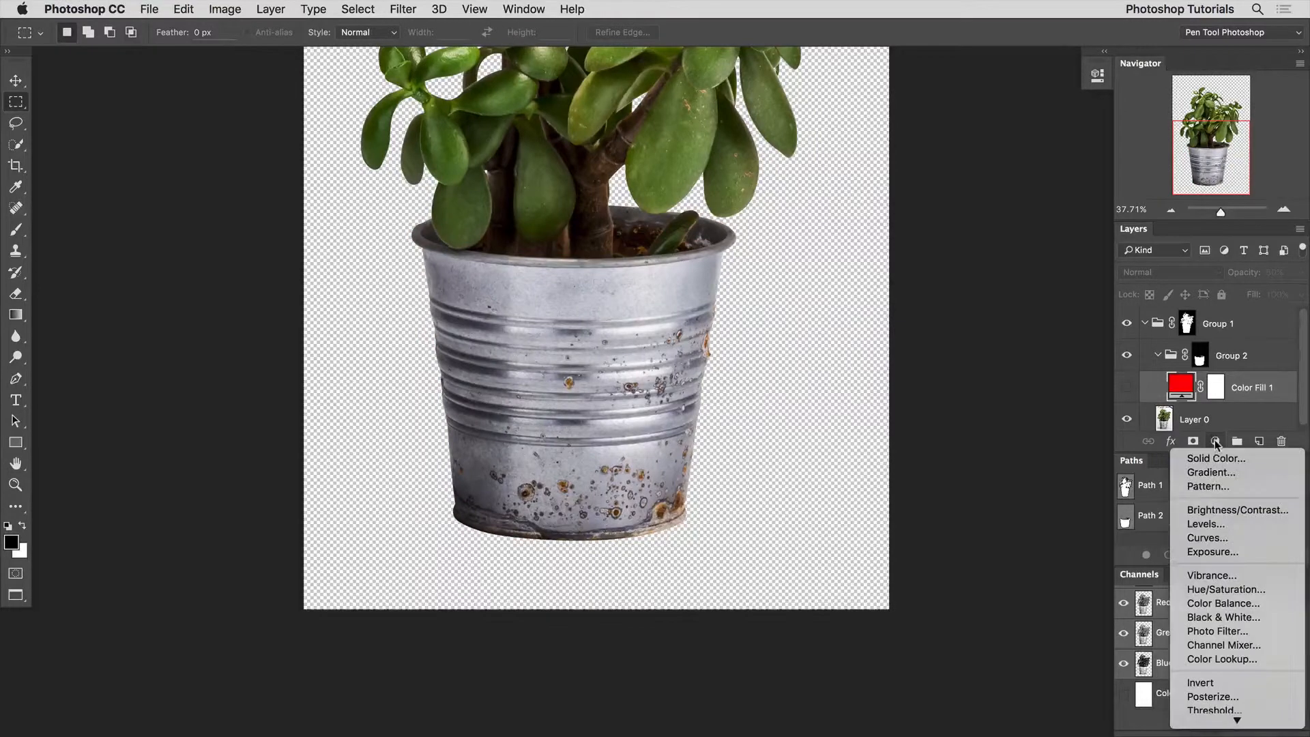
left_click(1207, 539)
mouse_move(984, 223)
left_mouse_down()
mouse_move(1002, 232)
mouse_move(1037, 194)
mouse_move(1003, 239)
left_mouse_up()
left_click_drag(581, 377, 541, 362)
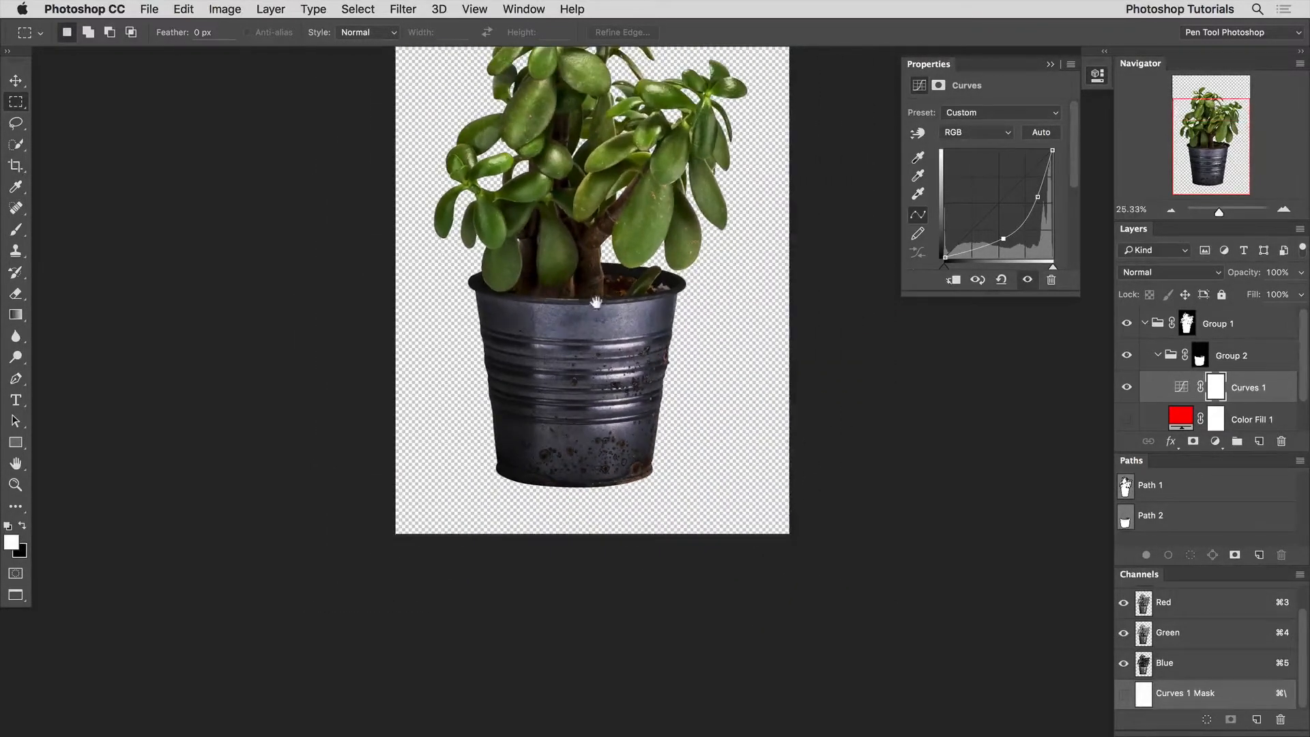
left_click_drag(597, 304, 594, 399)
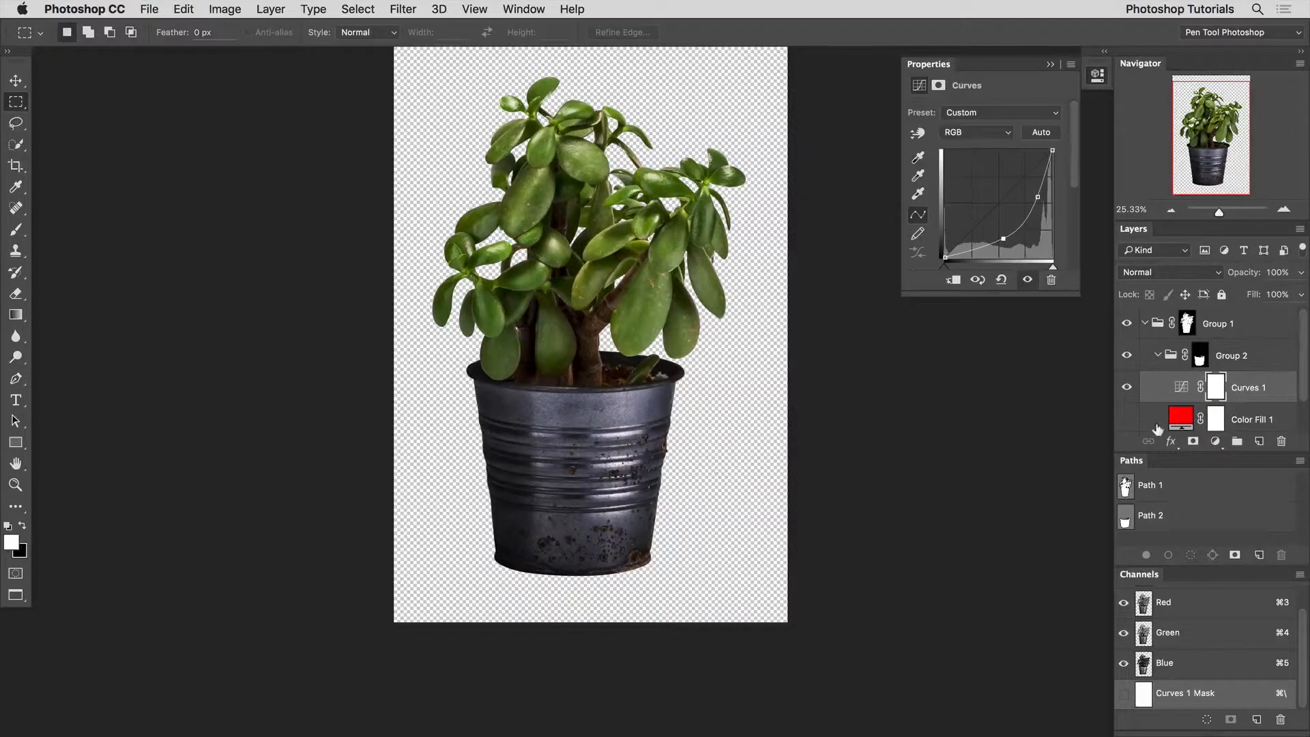
Show the red color fill again and lower the midtone point of the Curves adjustment to deepen the pot's contrast
left_click(1124, 418)
left_click(1170, 415)
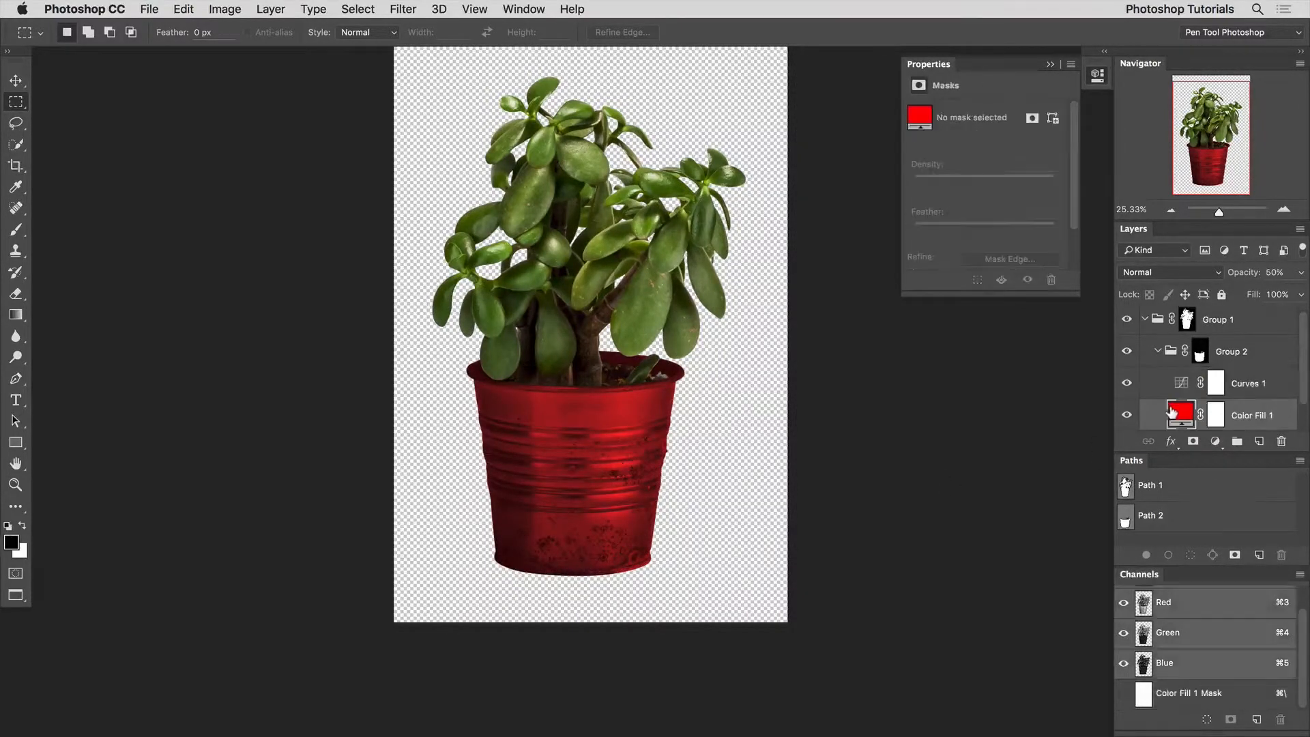
left_click(1179, 383)
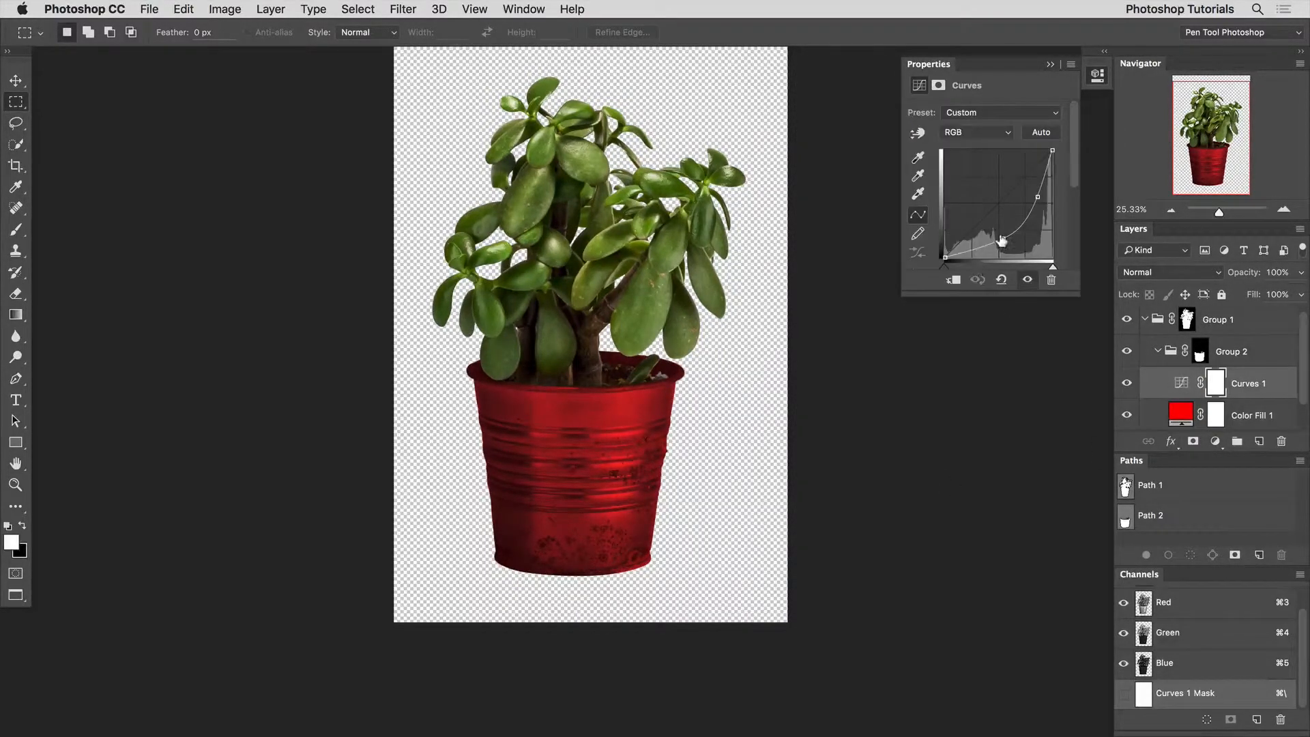
left_click_drag(1001, 237, 1002, 248)
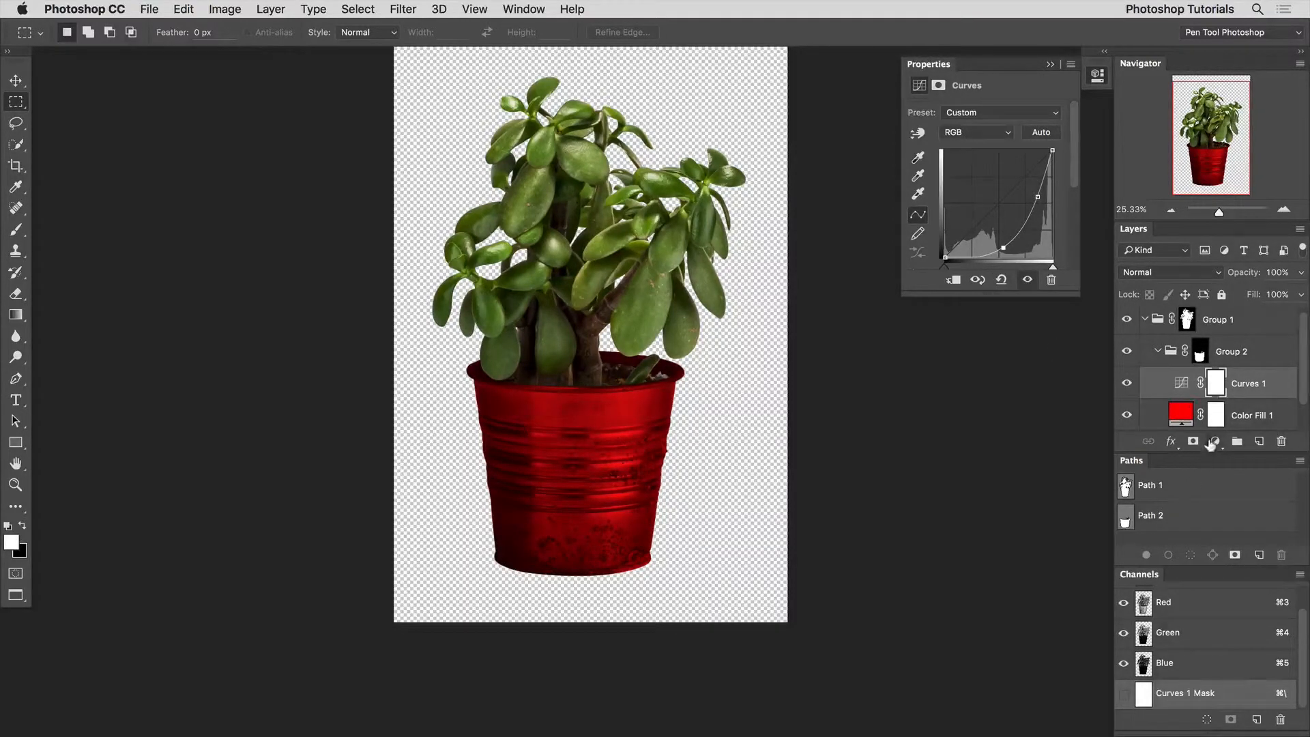
Add a Hue/Saturation adjustment above Curves 1 and reduce its saturation to -48
left_click(1214, 441)
left_click(1226, 589)
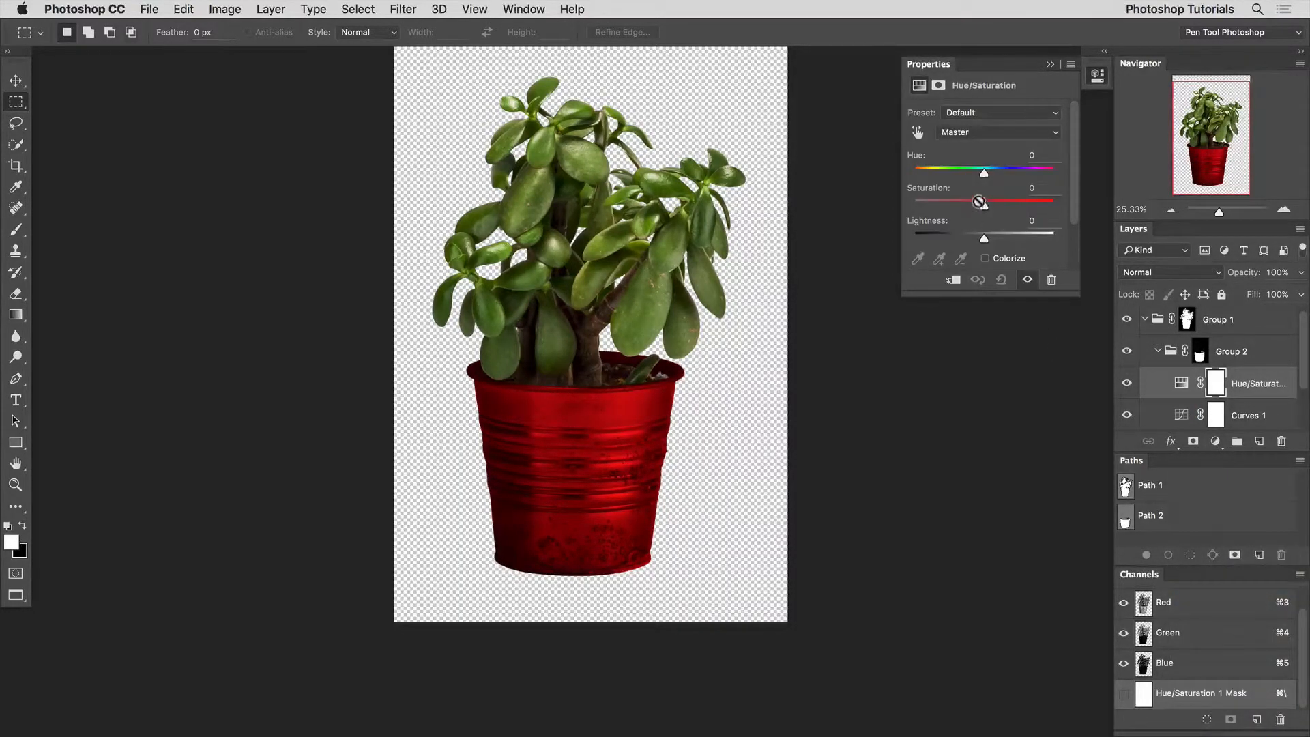
left_click_drag(982, 202, 953, 206)
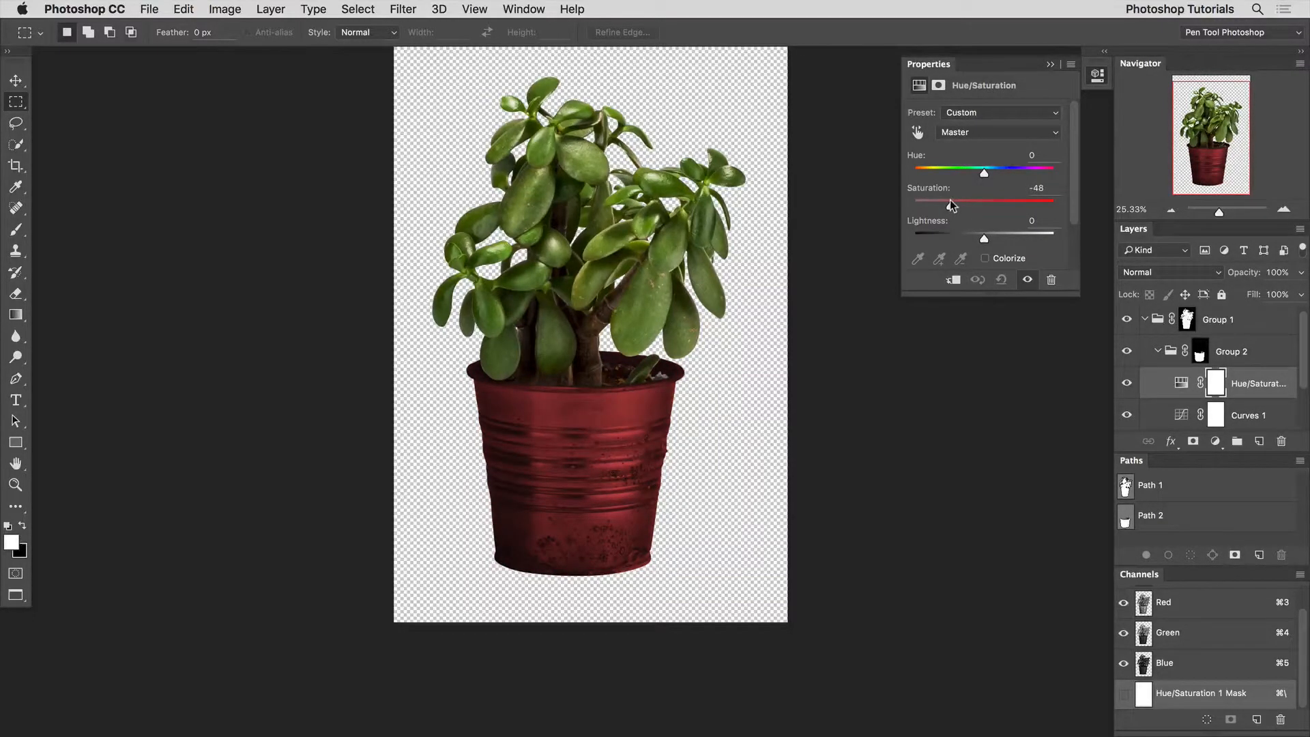
left_click(1097, 75)
Preview several hues for the Color Fill 1 layer and set its color to green 1fe048
scroll(1231, 387, "down", 5)
double_click(1177, 381)
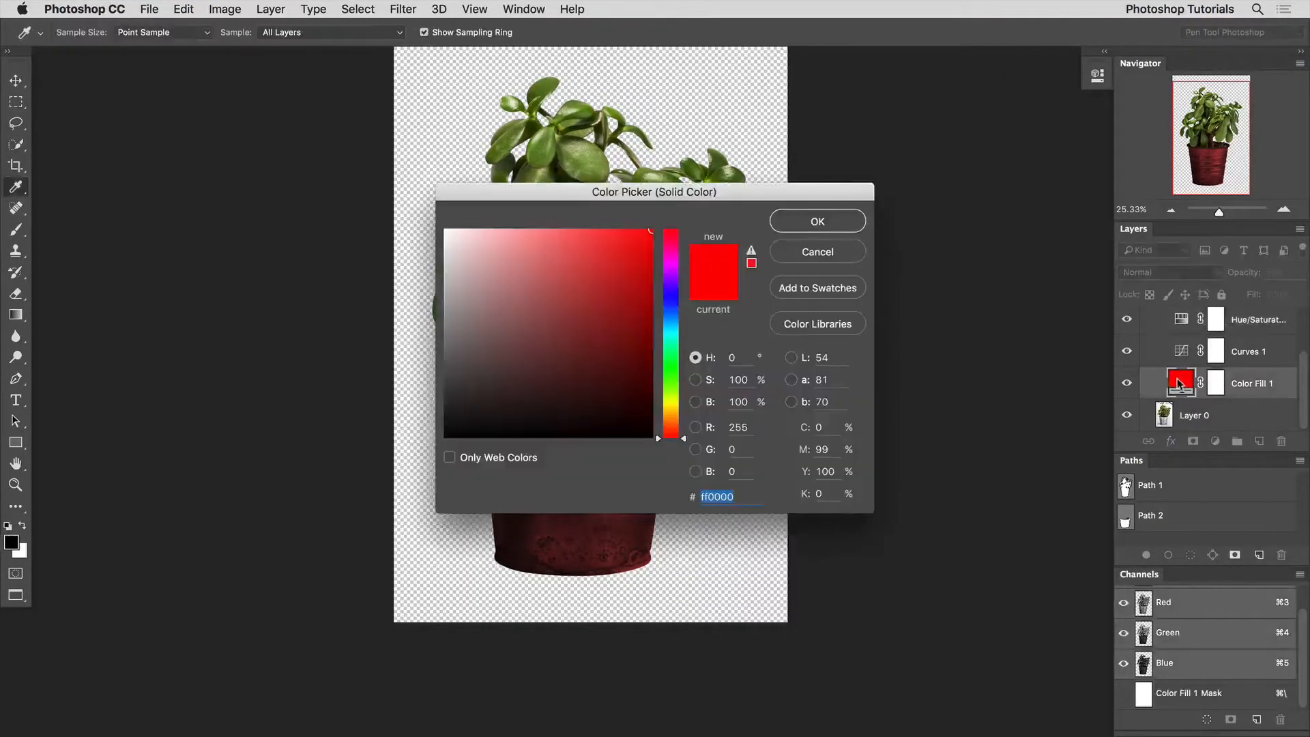
left_click(671, 369)
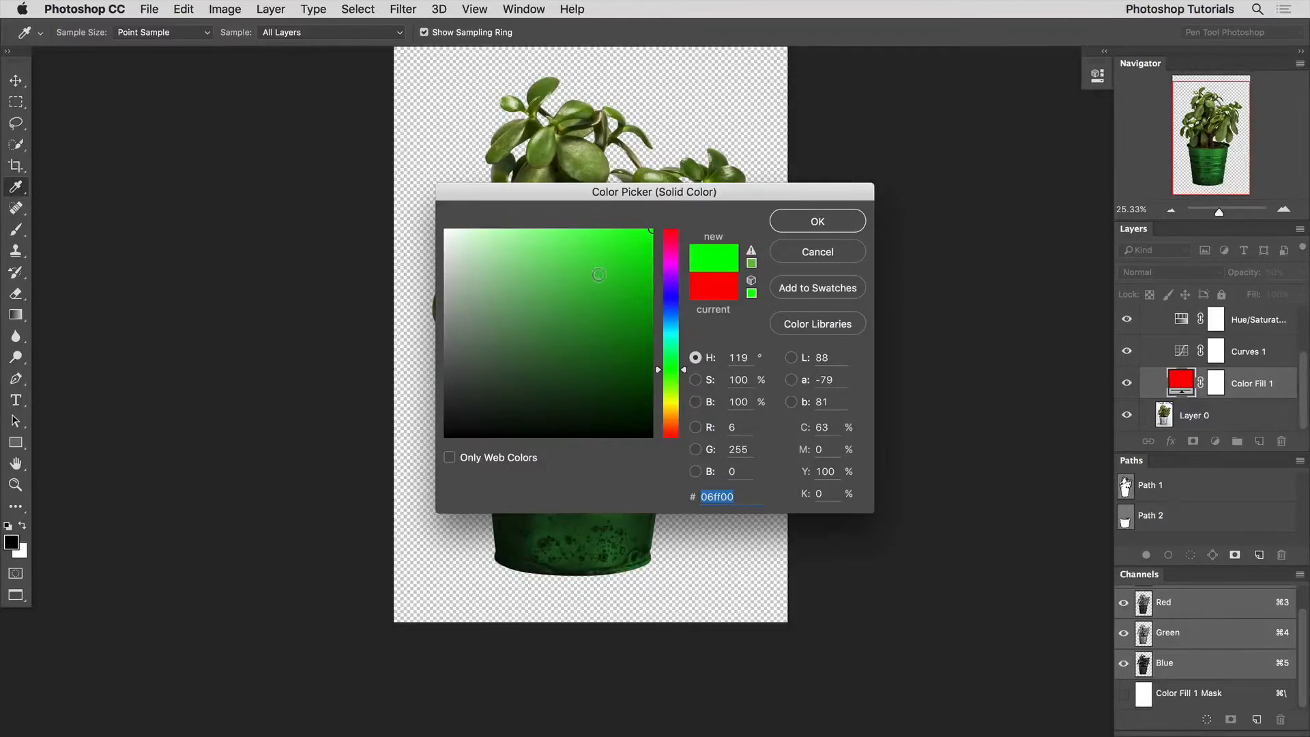
left_click_drag(550, 220, 860, 208)
left_click(856, 333)
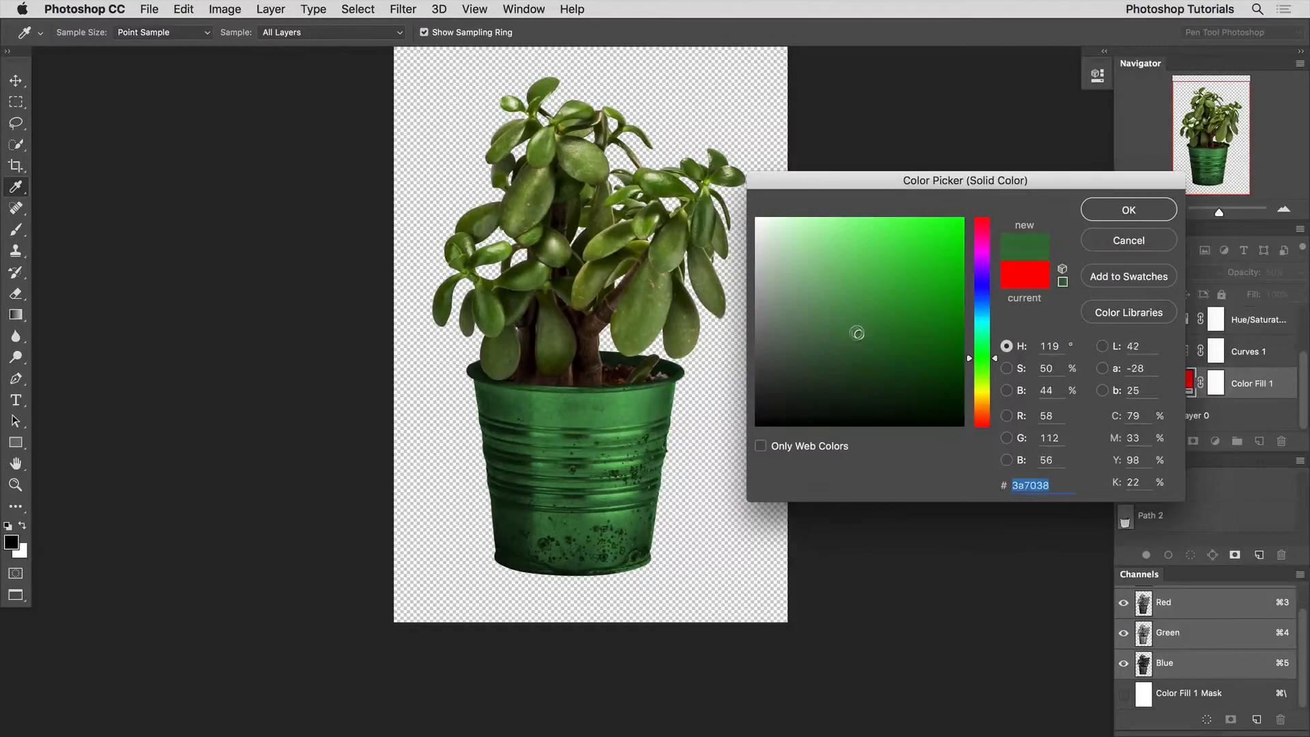
left_click(977, 282)
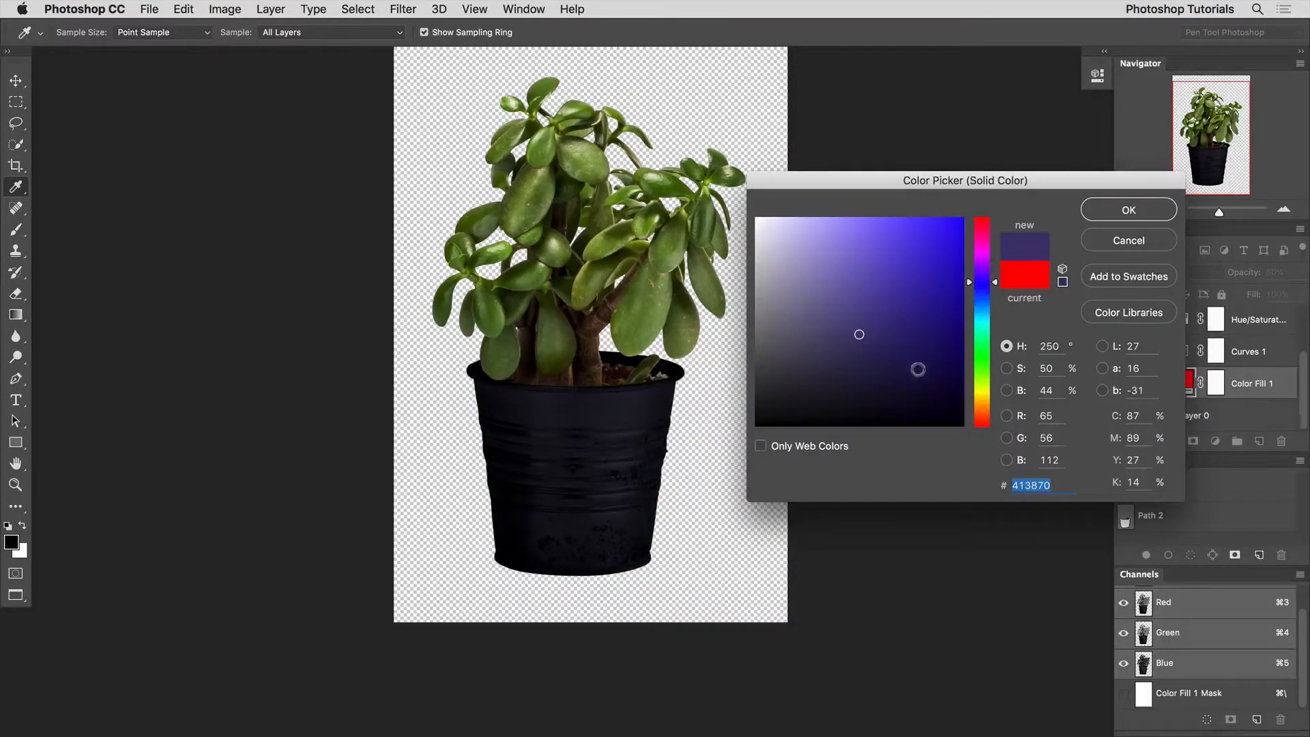
left_click(981, 416)
left_click_drag(935, 383, 934, 242)
left_click_drag(973, 412, 969, 348)
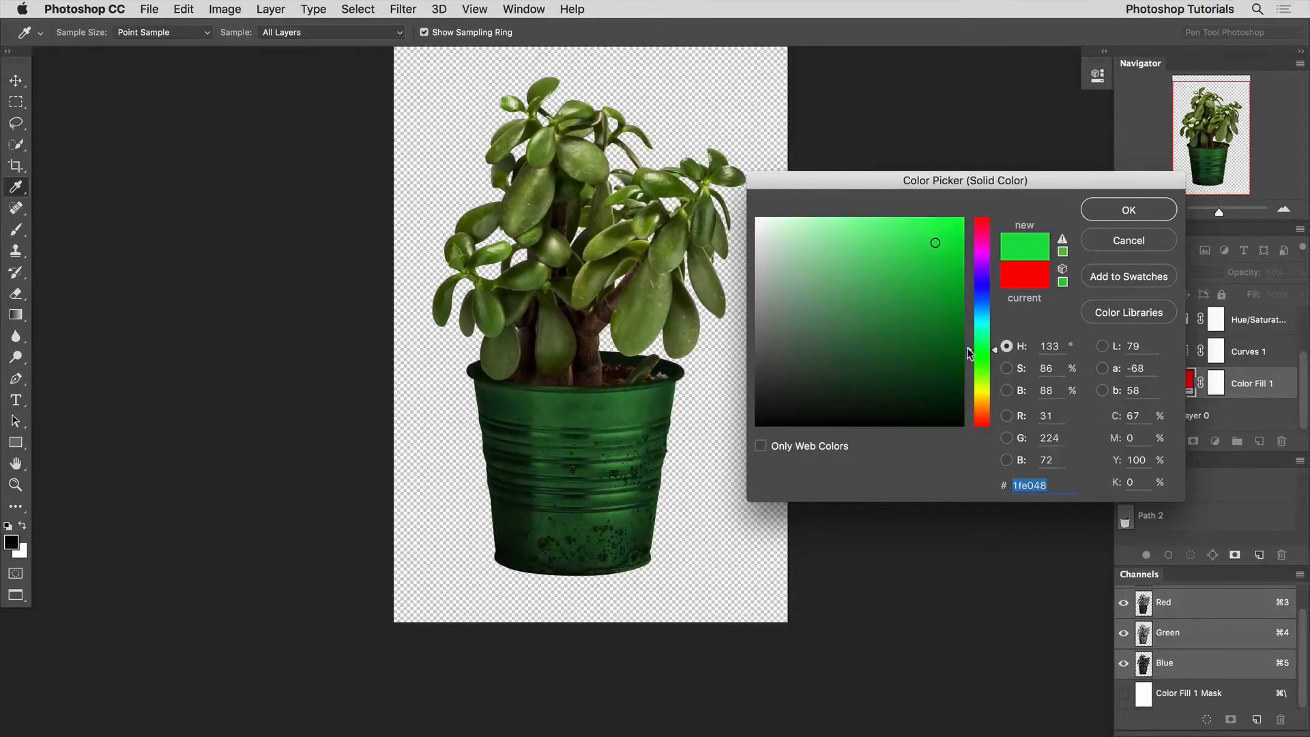
left_click(1120, 211)
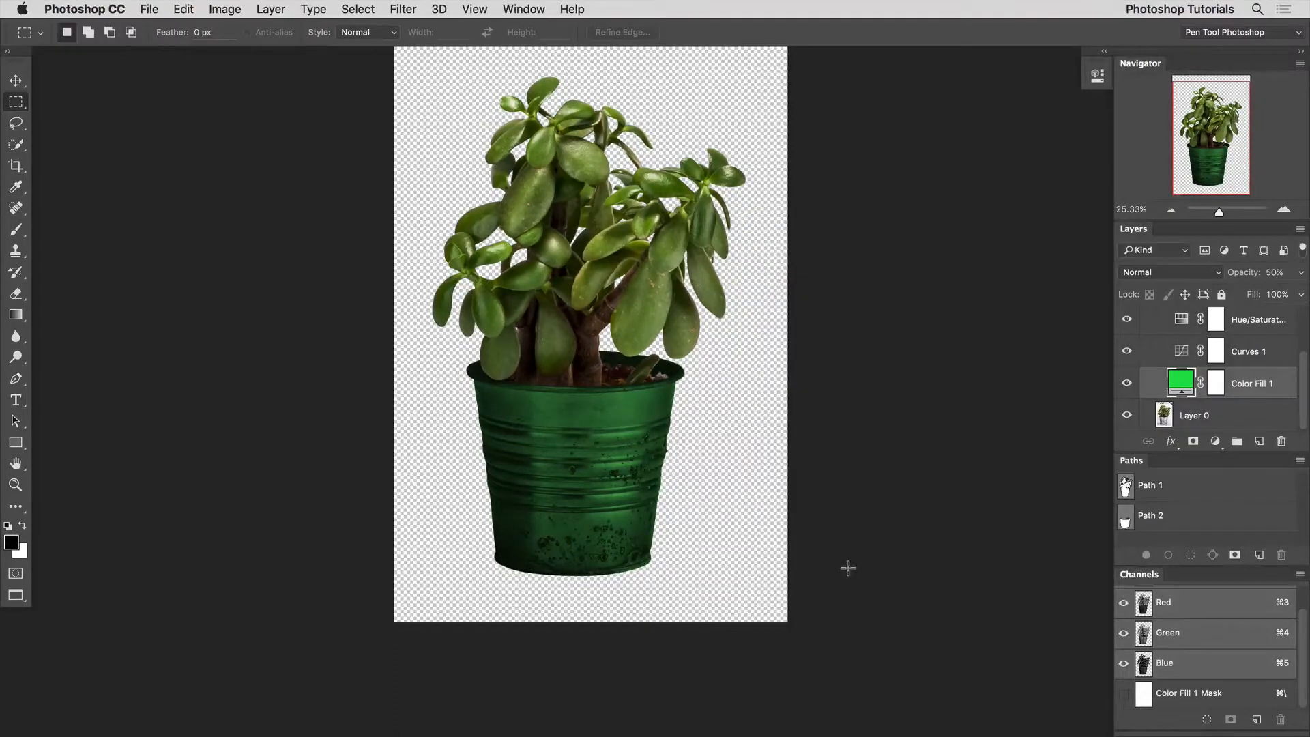
Inspect the rim and body of the recolored pot up close, and return to the full image view
left_click(576, 430, "super")
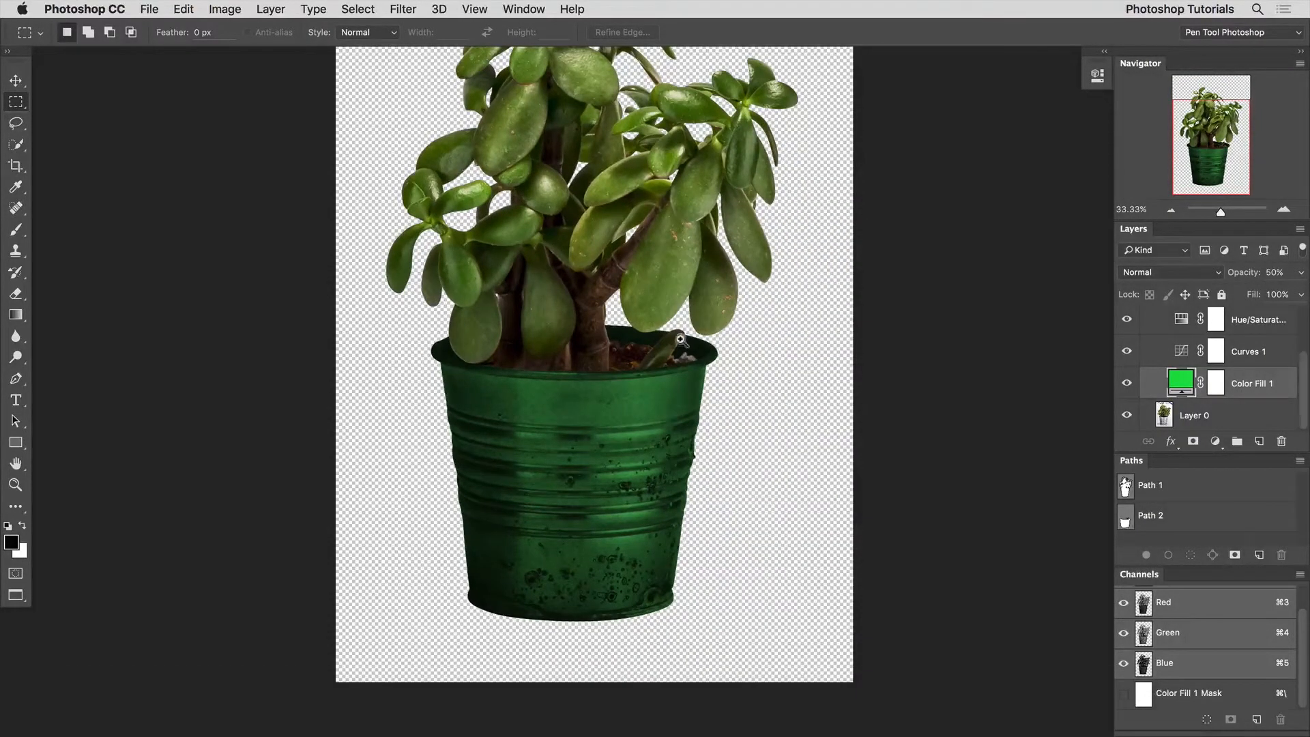
left_click(682, 342, "super")
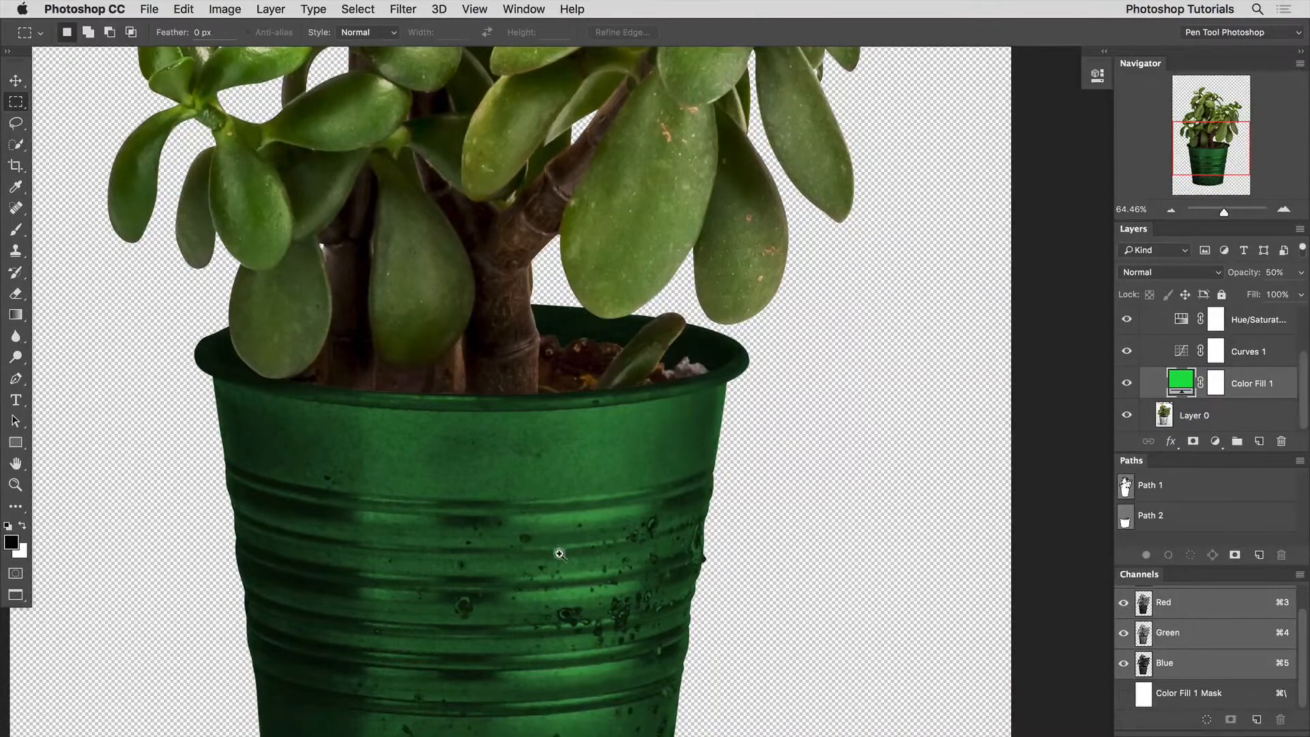
left_click_drag(560, 554, 298, 434)
left_click_drag(449, 551, 471, 429)
key("super+0")
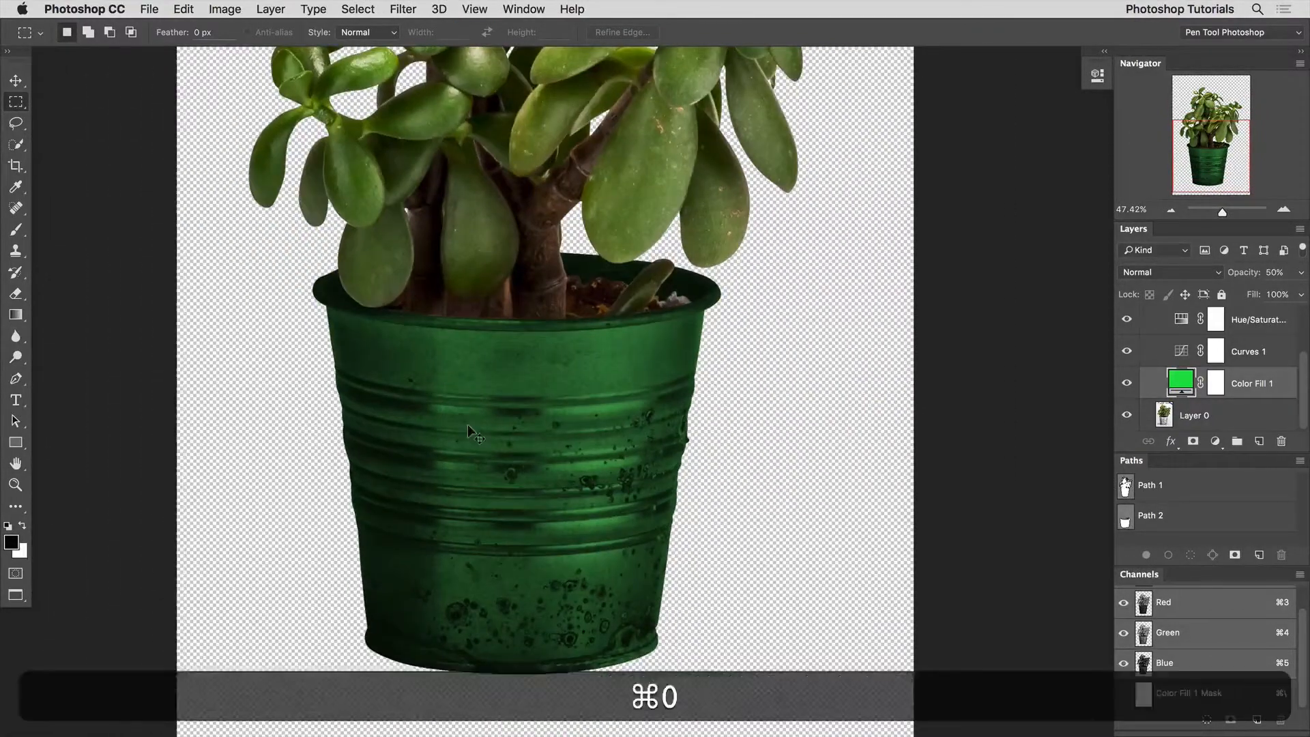
Hide Group 2 and disable Group 1's layer mask to display the original photo
left_click(1160, 515)
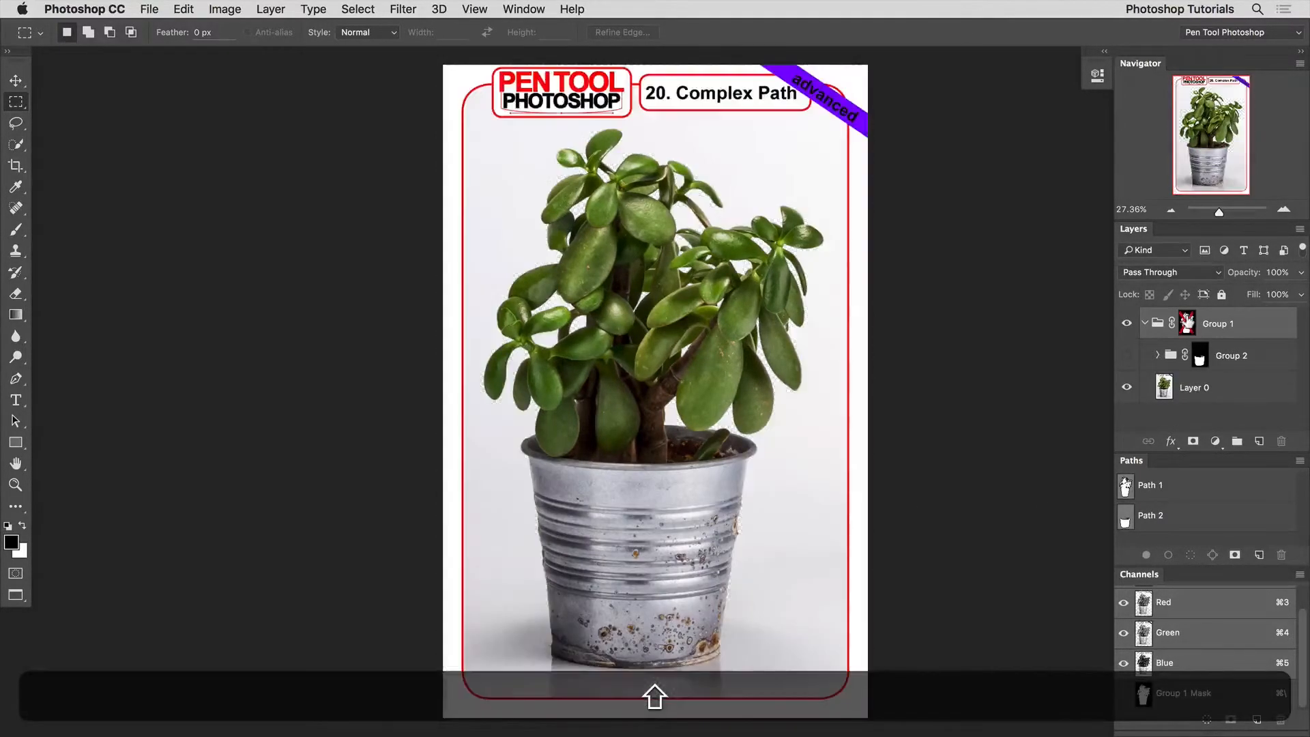
left_click(1187, 323, "shift")
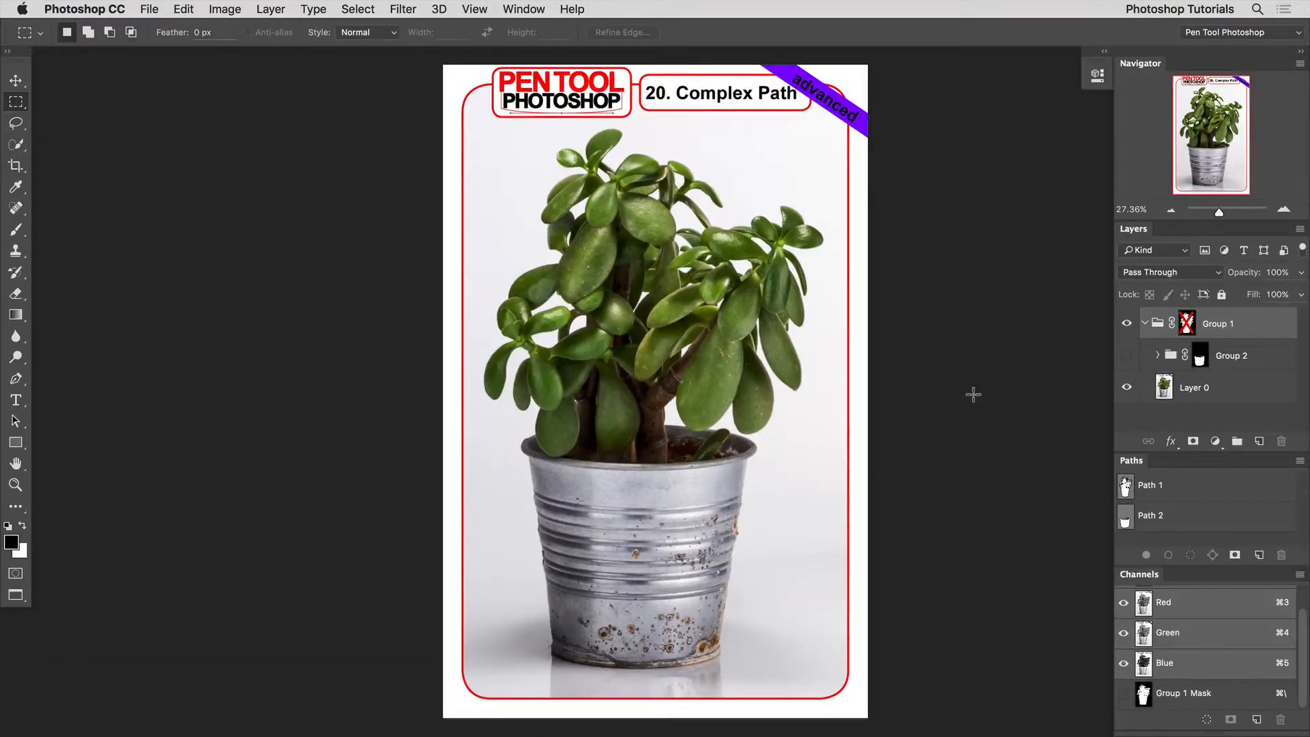